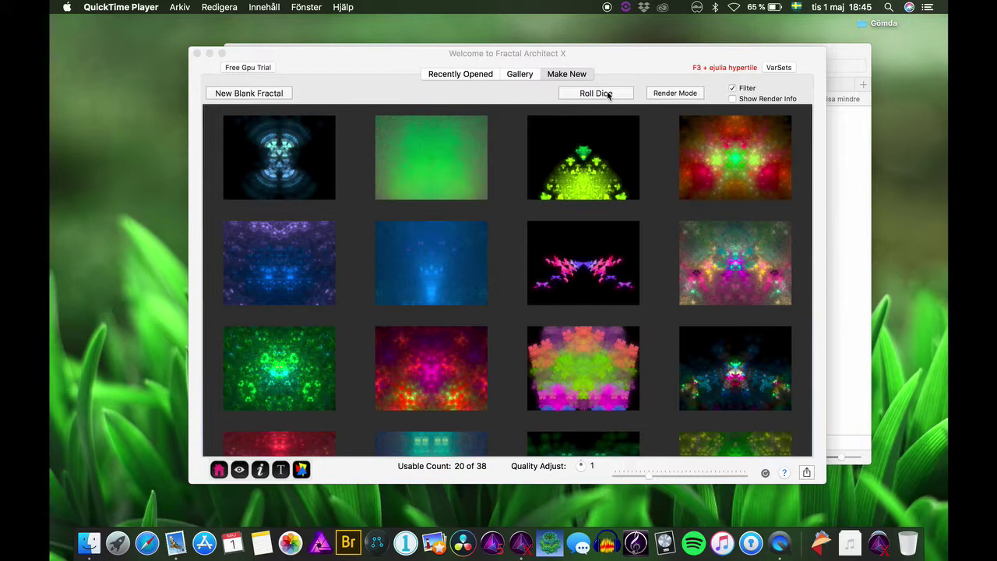
- Roll the dice for a new batch of random fractals, stopping once and rolling again
left_click(608, 95)
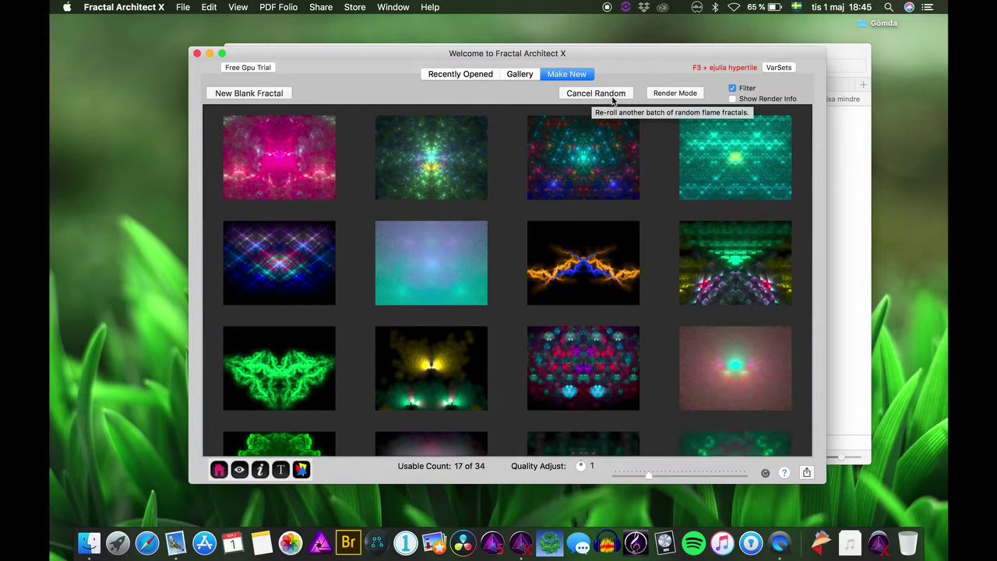
left_click(596, 93)
scroll(556, 360, "down", 4)
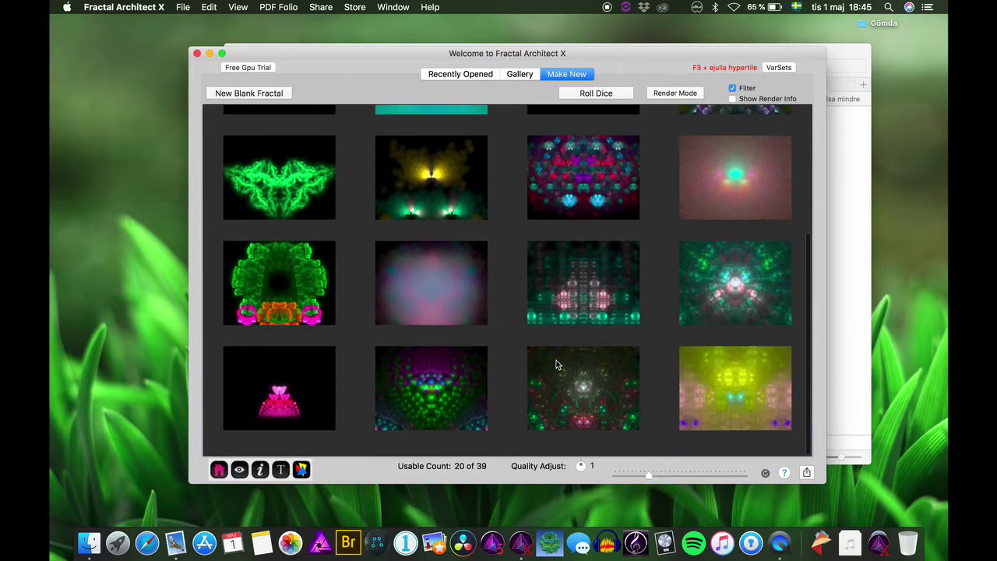
scroll(557, 360, "up", 5)
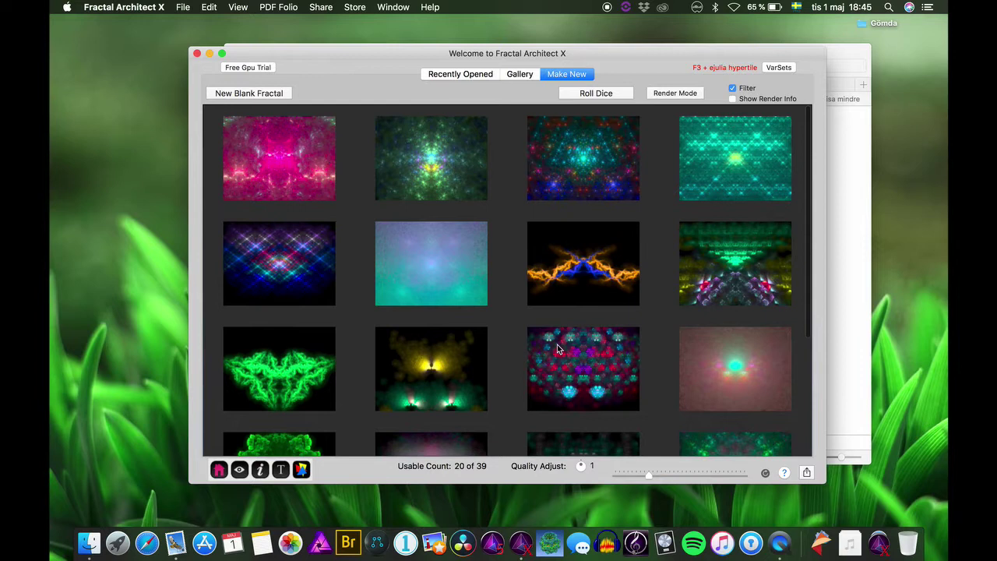
left_click(596, 94)
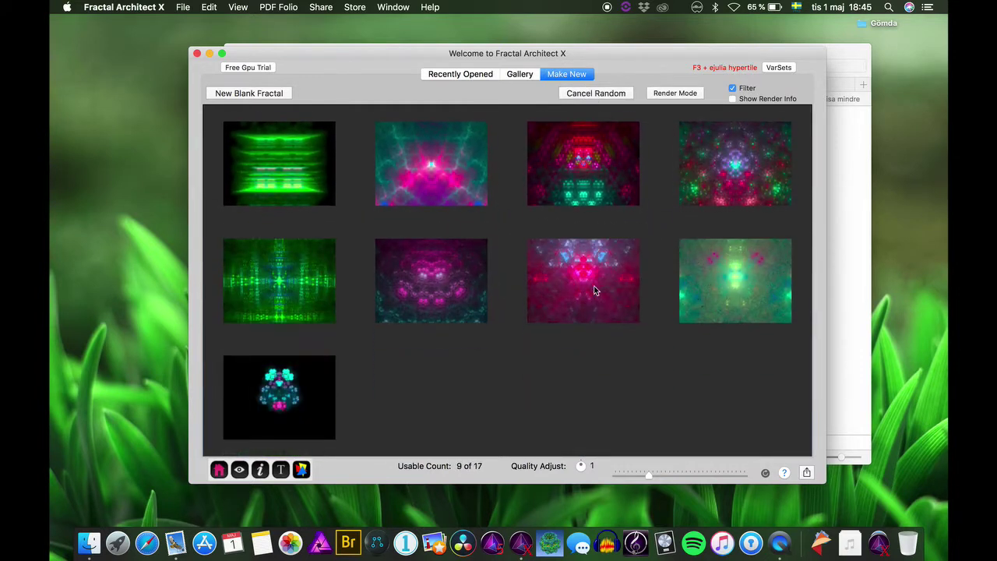
scroll(594, 290, "down", 5)
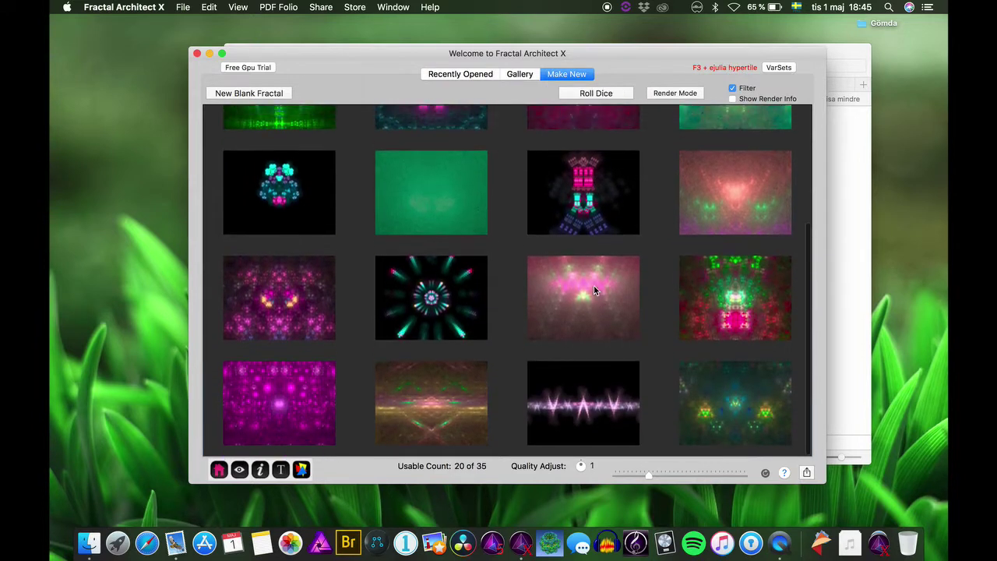
scroll(593, 285, "up", 1)
scroll(594, 286, "down", 2)
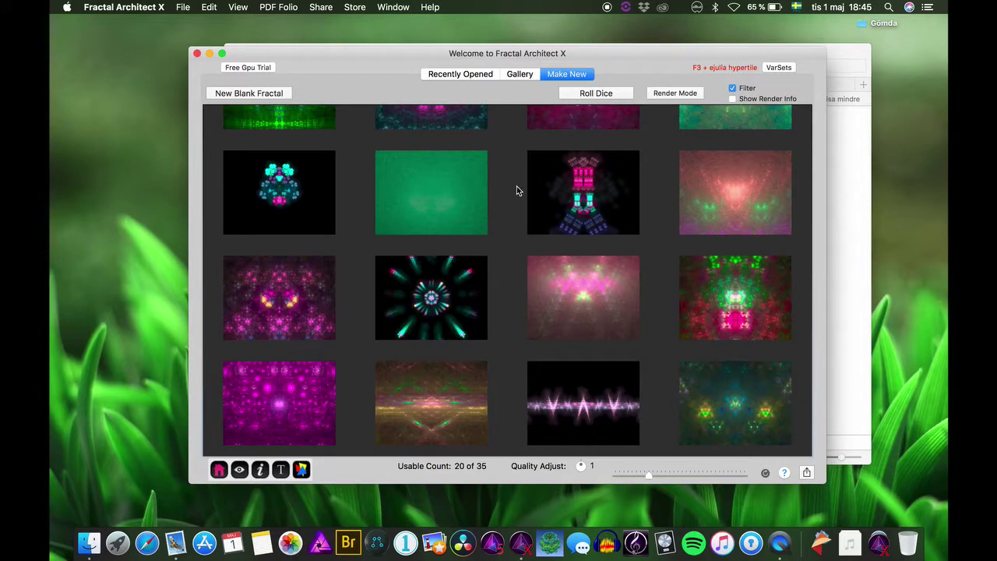
- Select the kaleidoscope and pink streak fractals and preview them large with QuickLook
left_click(431, 299)
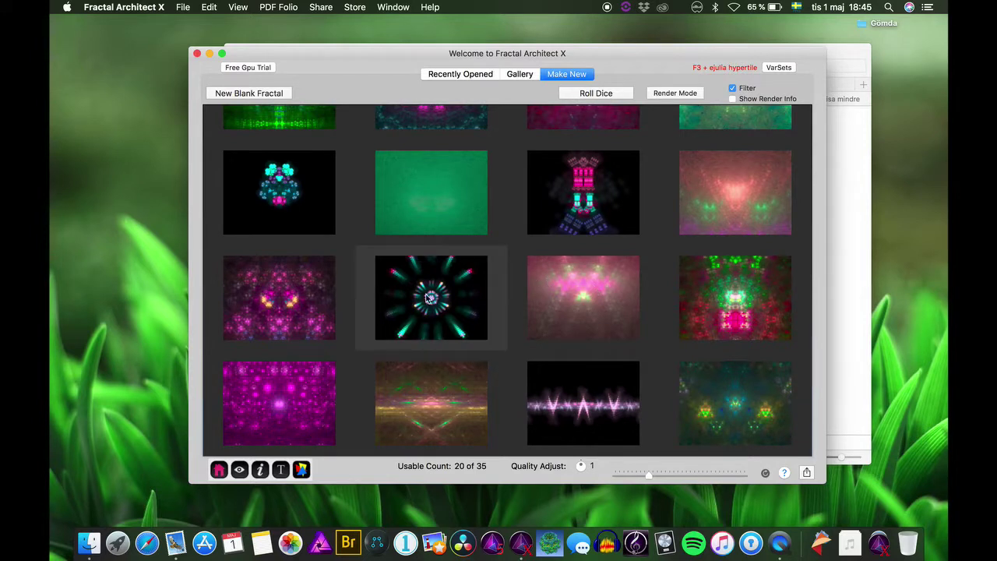
left_click(595, 407)
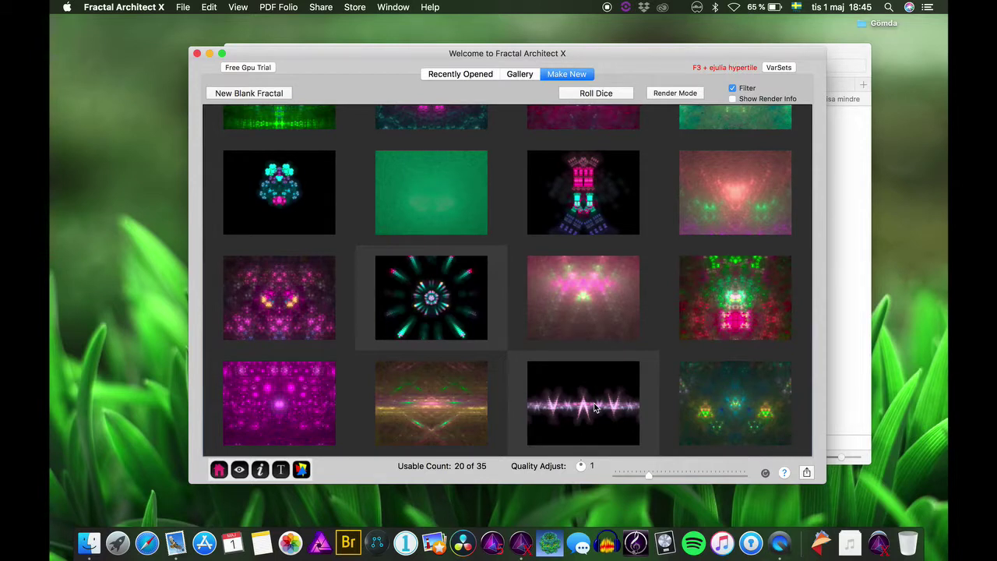
key("space")
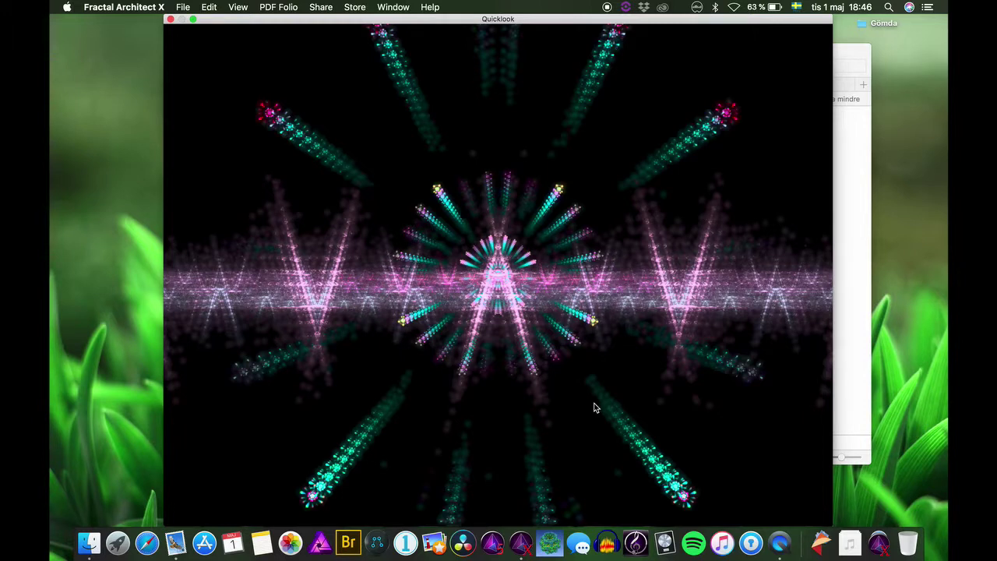
key("space")
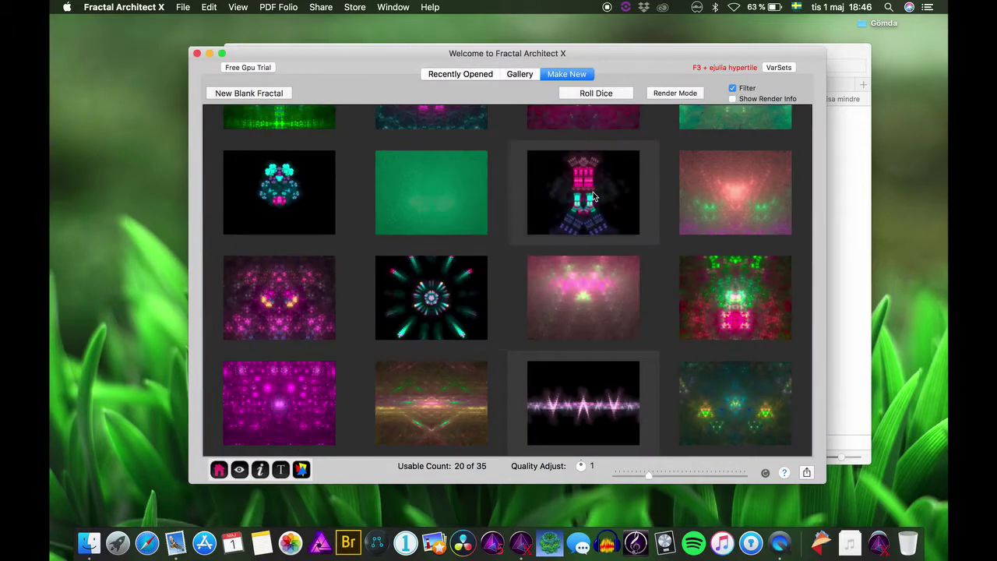
- Add the pink figure fractal to the selection and preview the combined set large
left_click(427, 327)
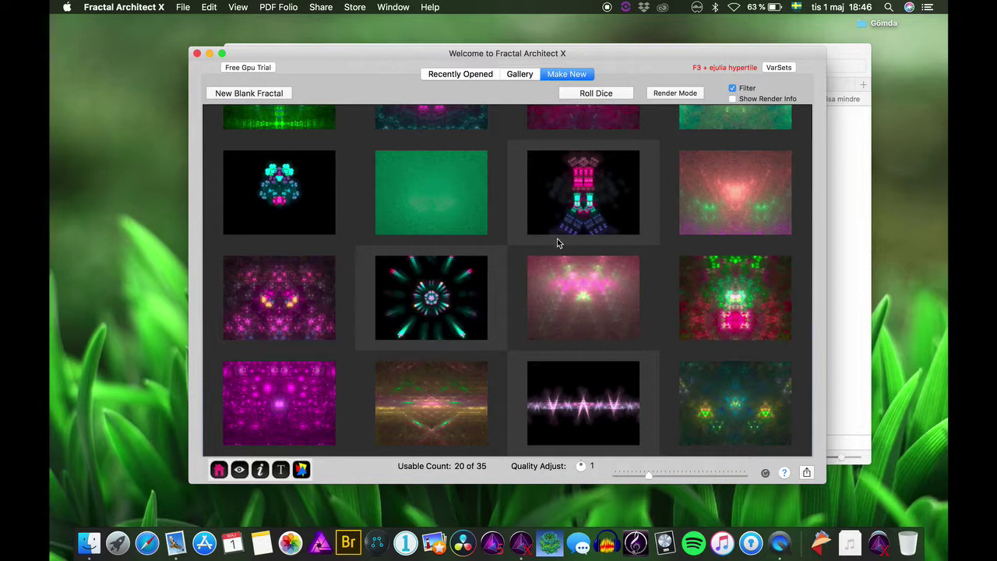
scroll(674, 284, "down", 1)
scroll(675, 285, "up", 5)
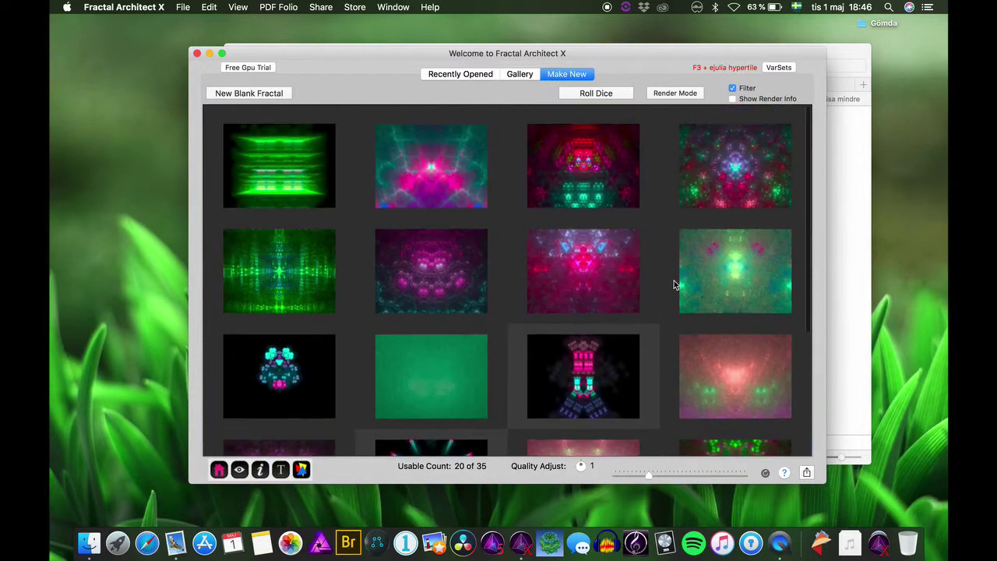
scroll(674, 285, "down", 5)
scroll(674, 285, "up", 1)
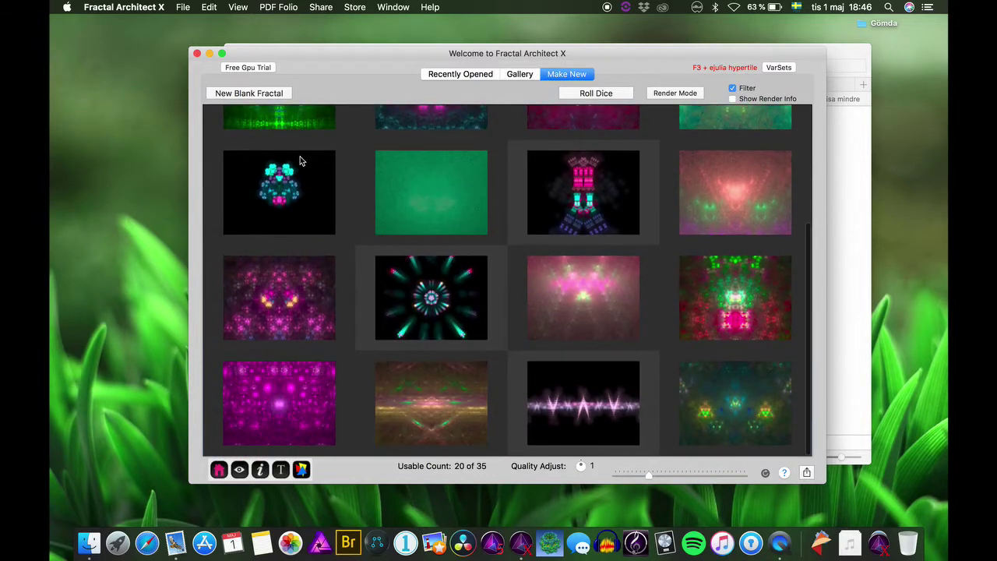
key("space")
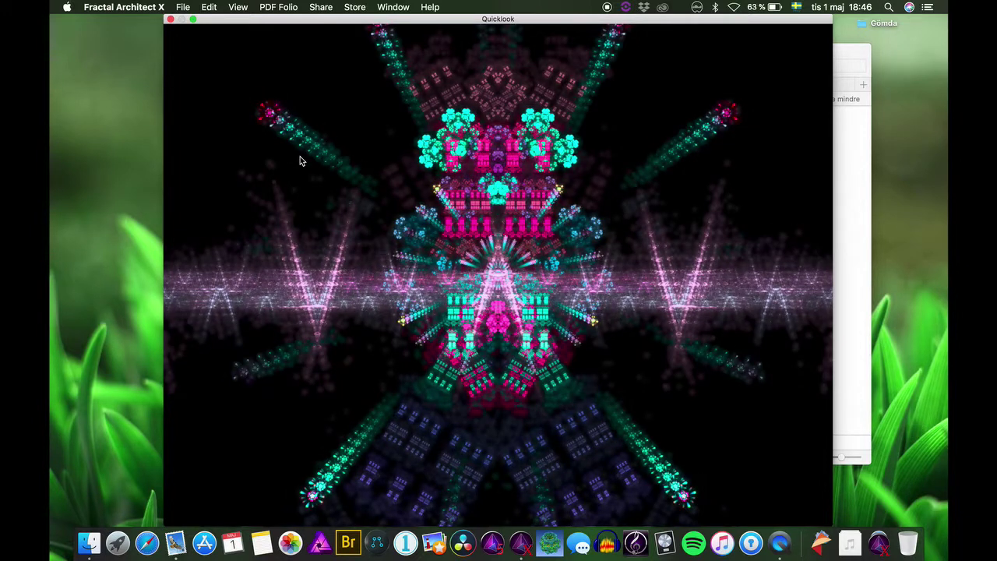
key("space")
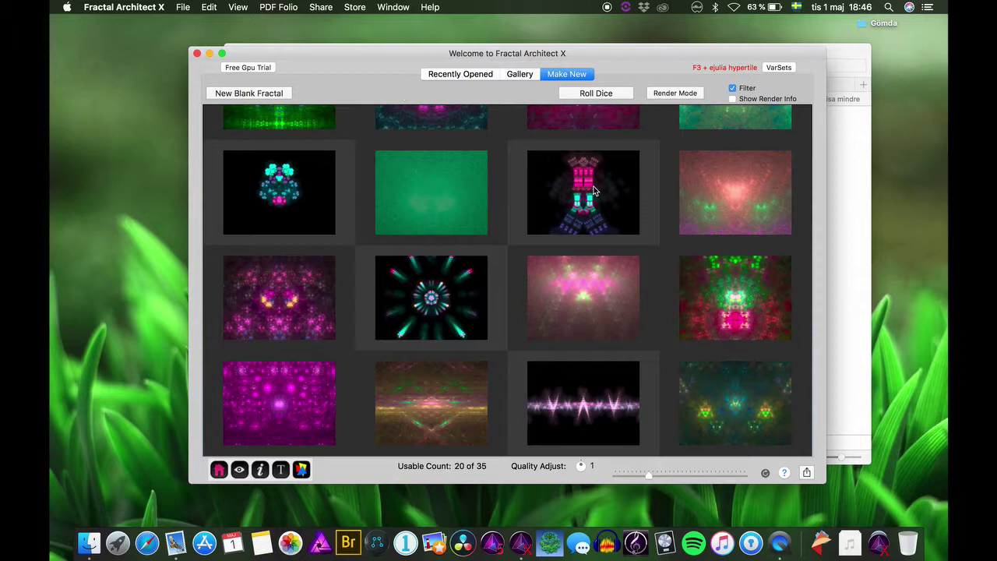
- Create a layered fractal from the selected fractals and show its layer list
right_click(594, 190)
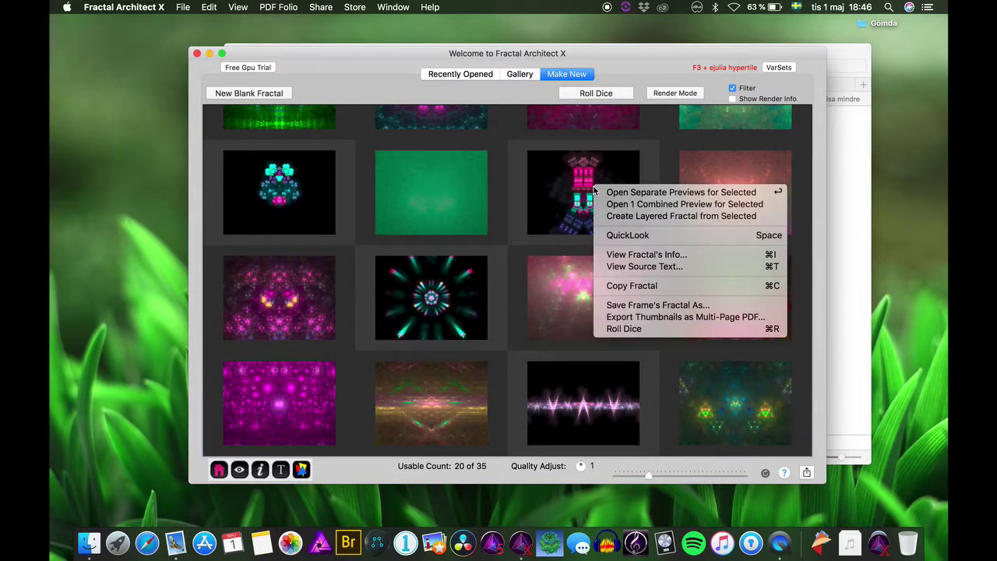
left_click(654, 216)
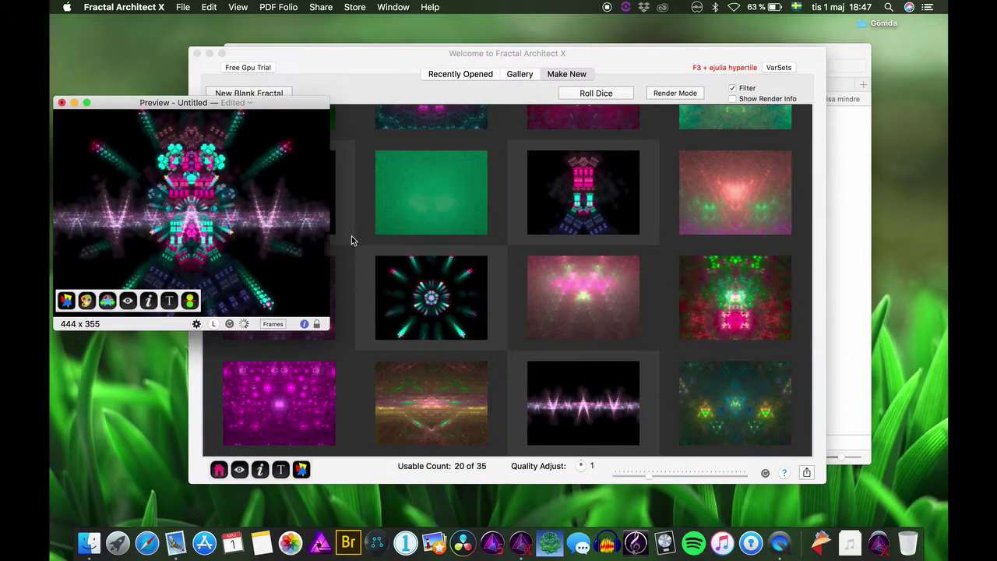
left_click(216, 324)
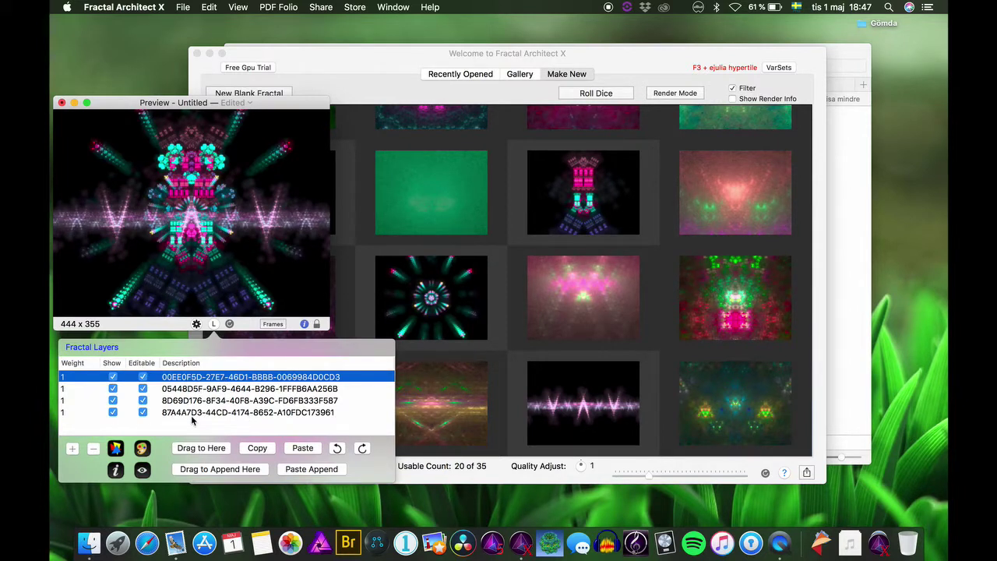
- Hide the first three layers one by one, then show them all again
left_click(113, 377)
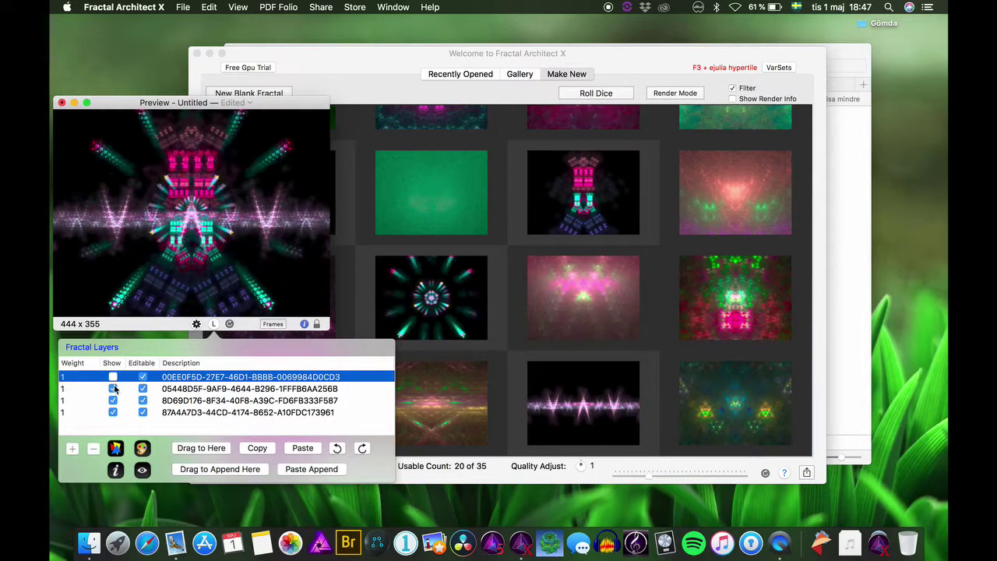
left_click(114, 389)
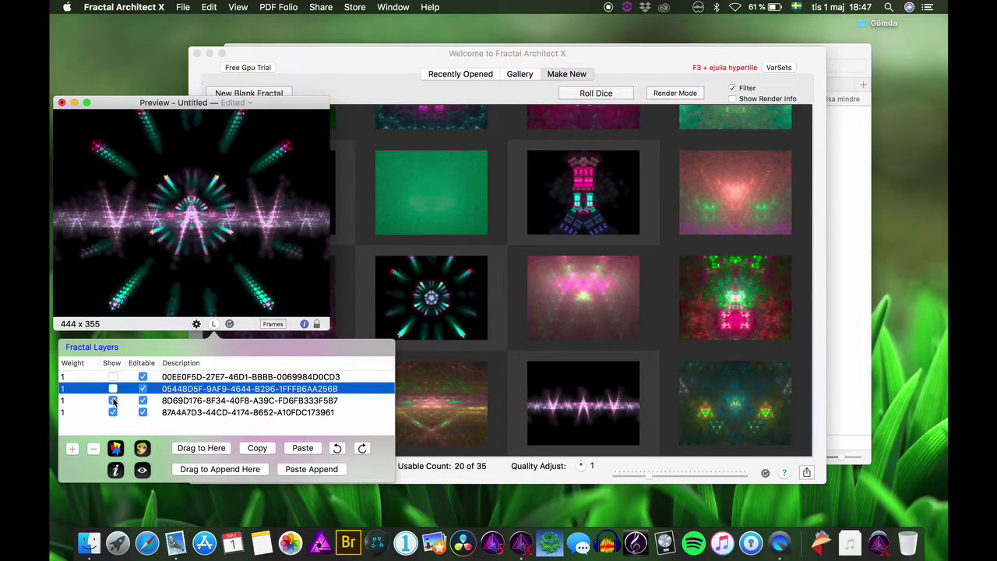
left_click(113, 400)
left_click(113, 400)
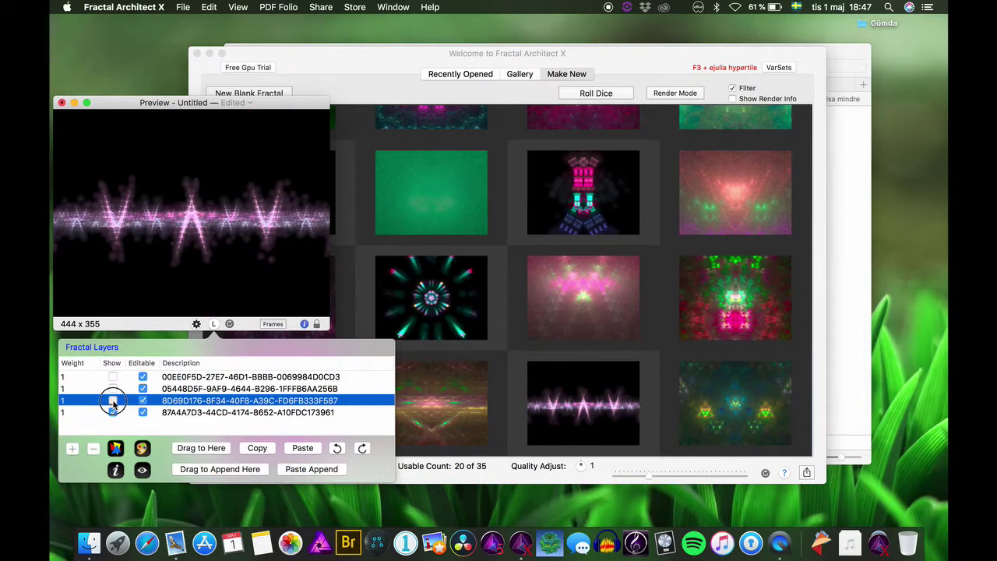
left_click(114, 388)
left_click(113, 377)
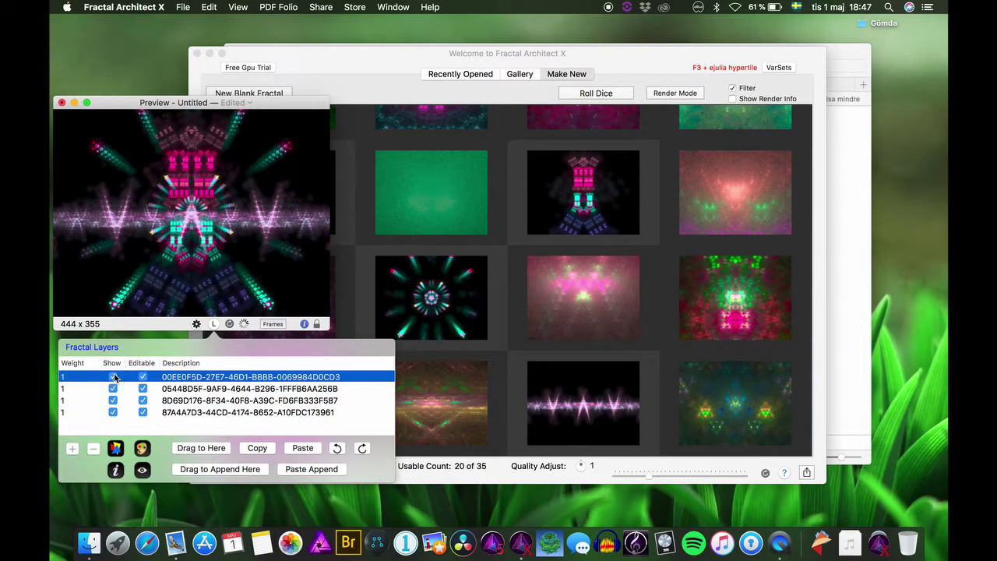
- Turn on the move/scale/rotate tool and scroll over the preview to zoom and slightly turn the fractal
left_click(213, 323)
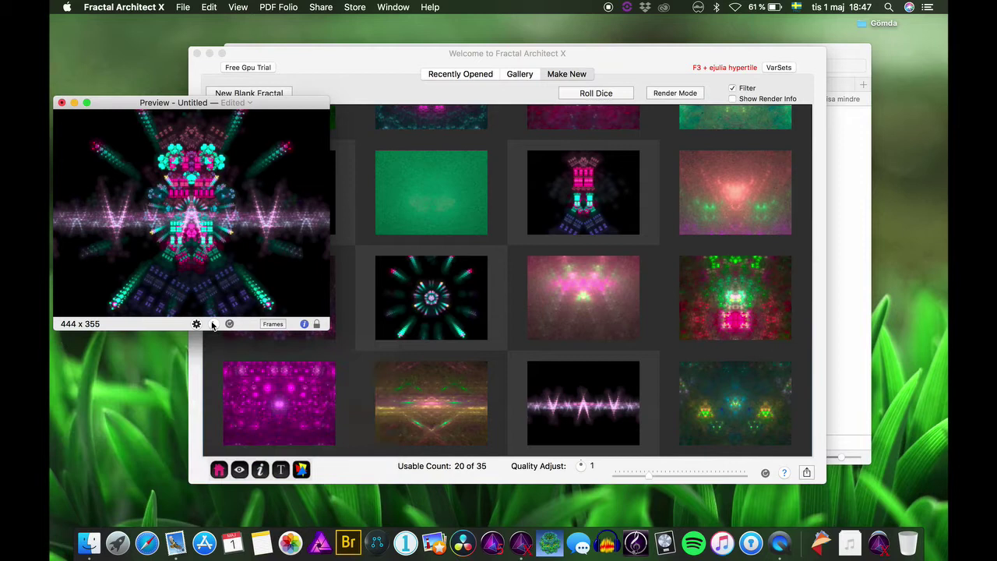
left_click(196, 324)
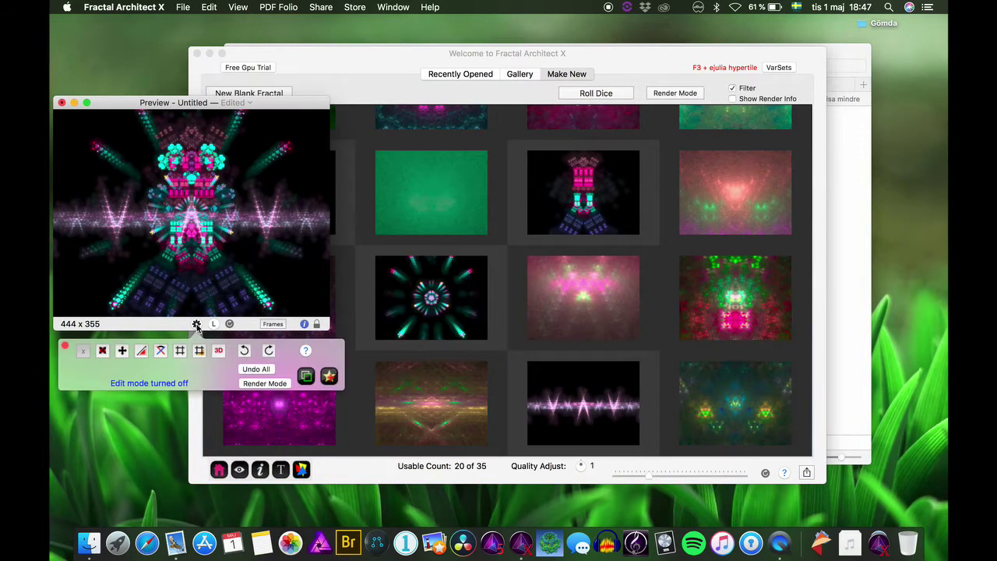
left_click(103, 352)
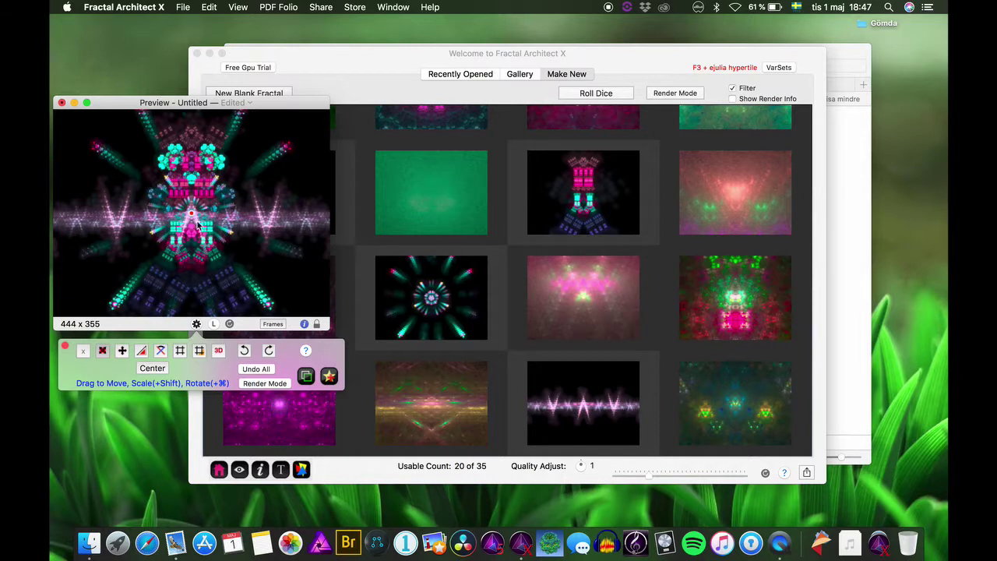
scroll(196, 222, "down", 5)
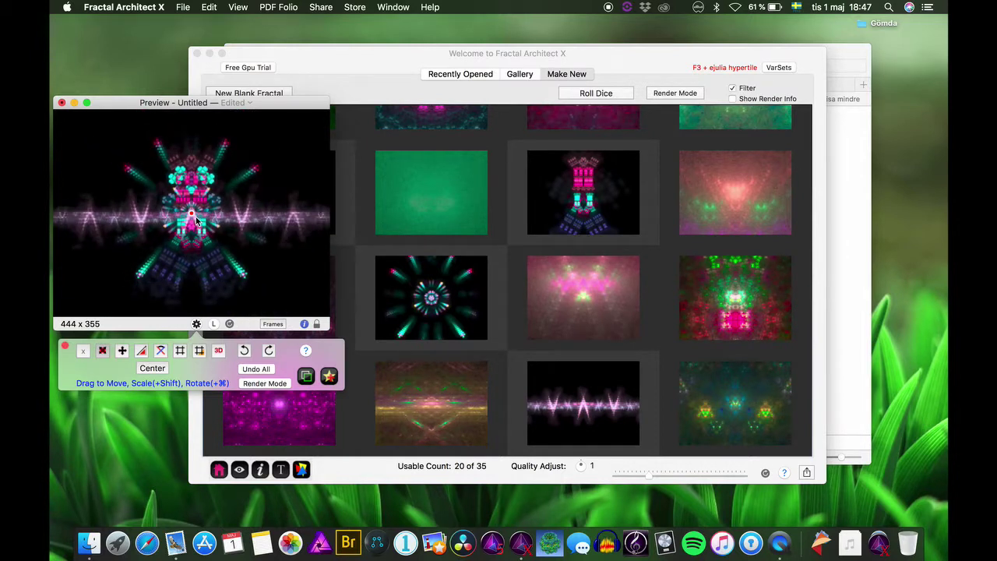
scroll(197, 222, "up", 5)
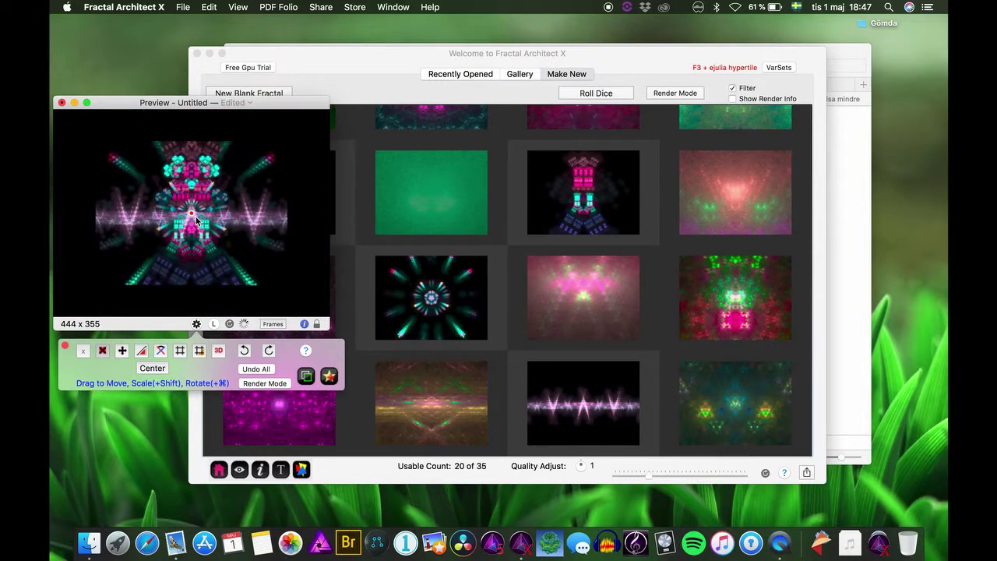
scroll(197, 223, "up", 3)
scroll(196, 220, "down", 3)
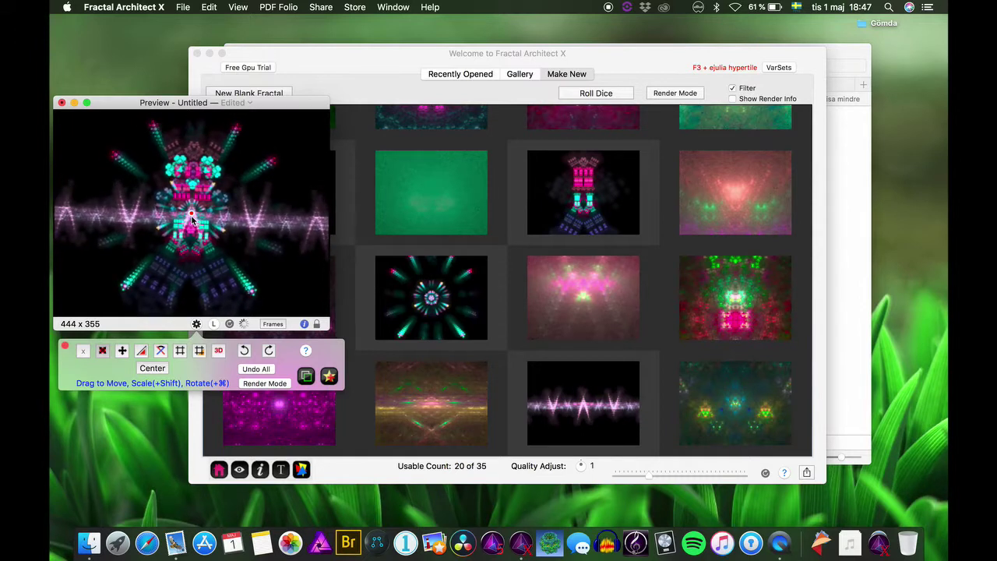
scroll(194, 218, "down", 1)
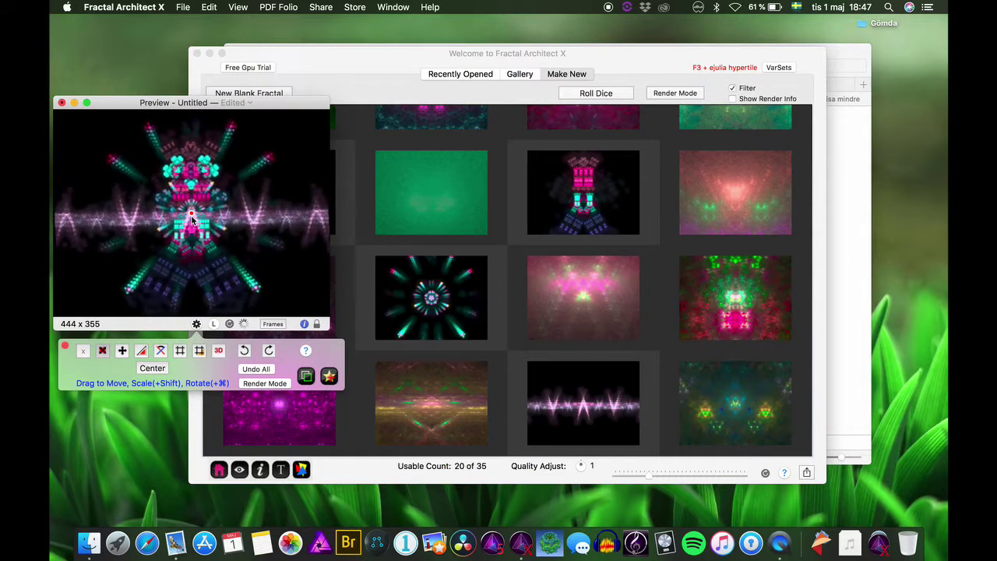
- Make layer 4 visible again and lock layers 1–3 against editing
left_click(215, 324)
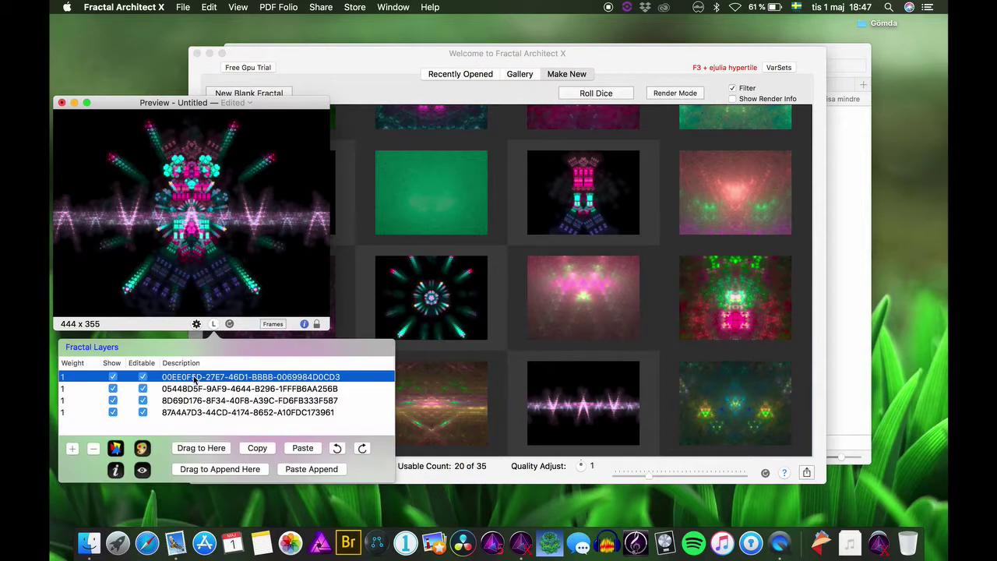
left_click(114, 378)
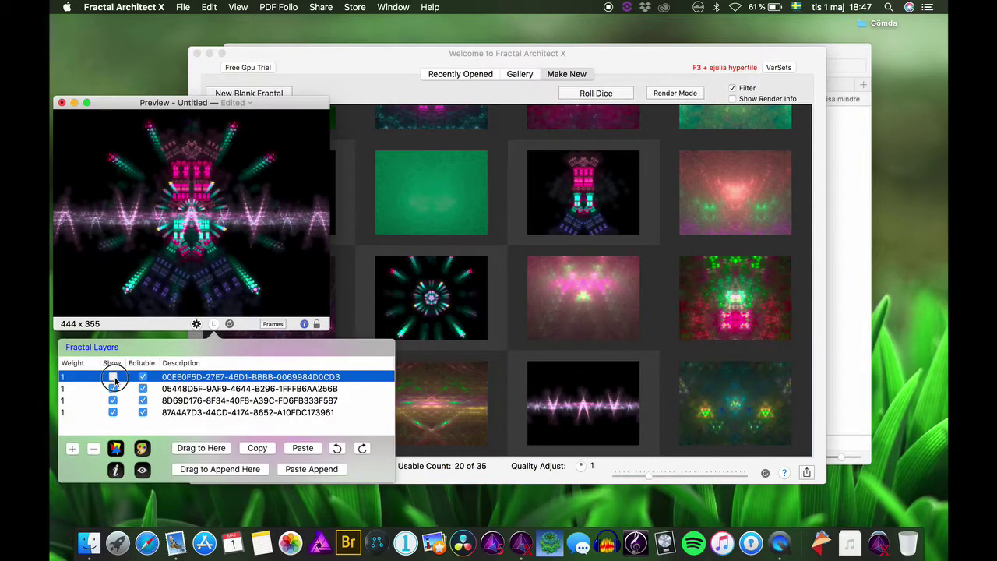
left_click(114, 378)
left_click(112, 413)
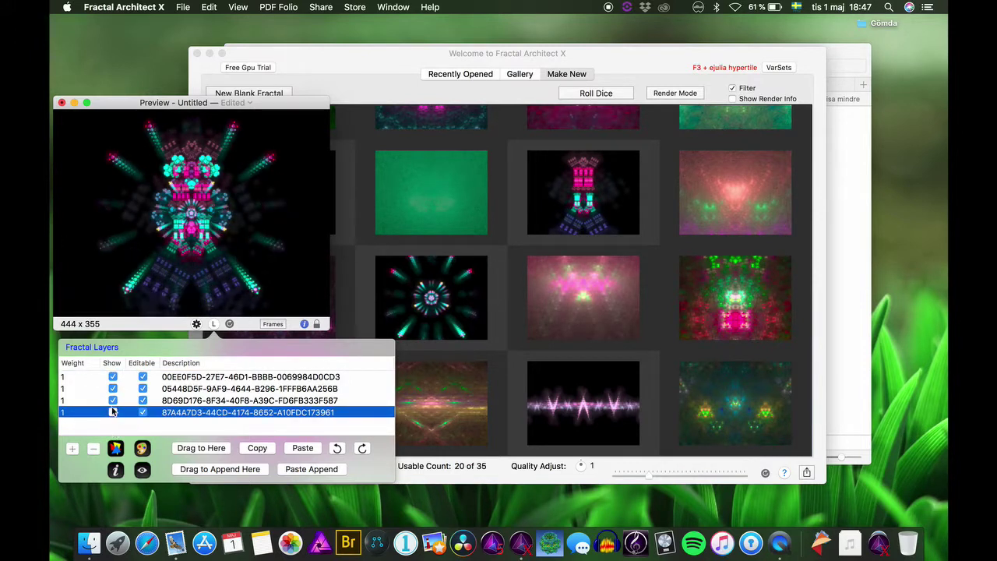
left_click(111, 413)
left_click(142, 400)
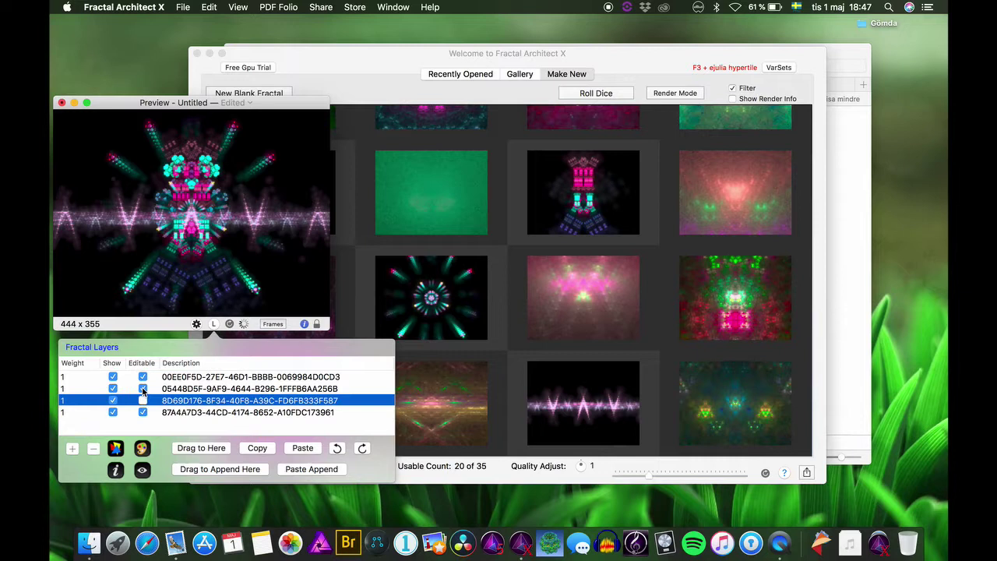
left_click(143, 388)
left_click(143, 377)
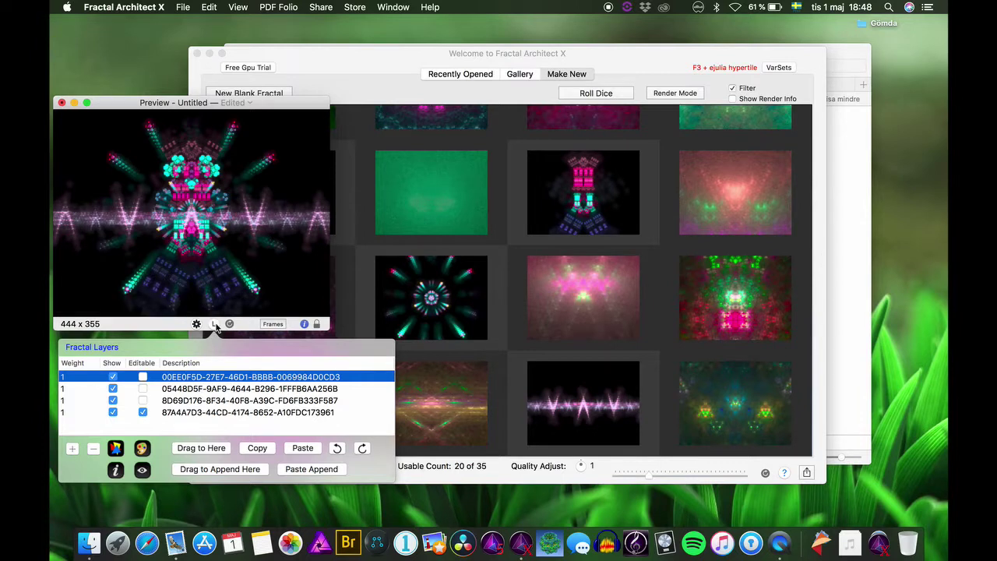
- With the Move tool, rotate and scale the fractal so its pink streaks span the preview
left_click(216, 325)
left_click(197, 324)
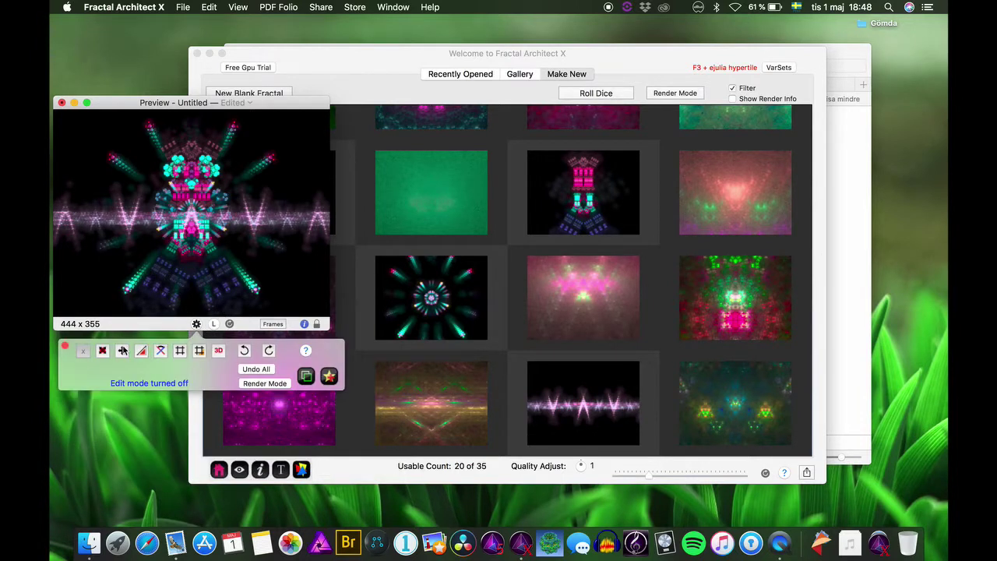
left_click(123, 351)
left_click_drag(247, 252, 250, 253)
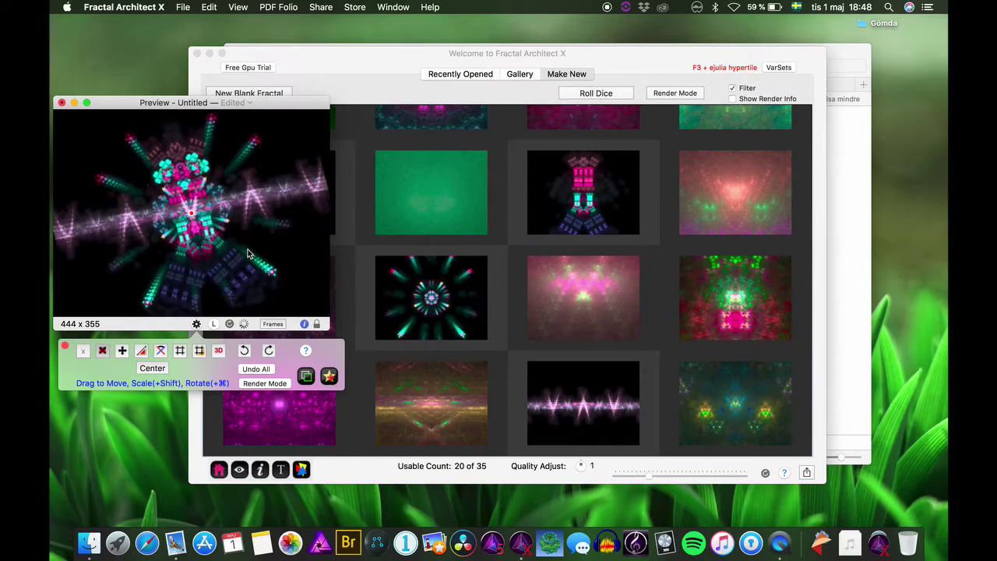
scroll(248, 253, "down", 3)
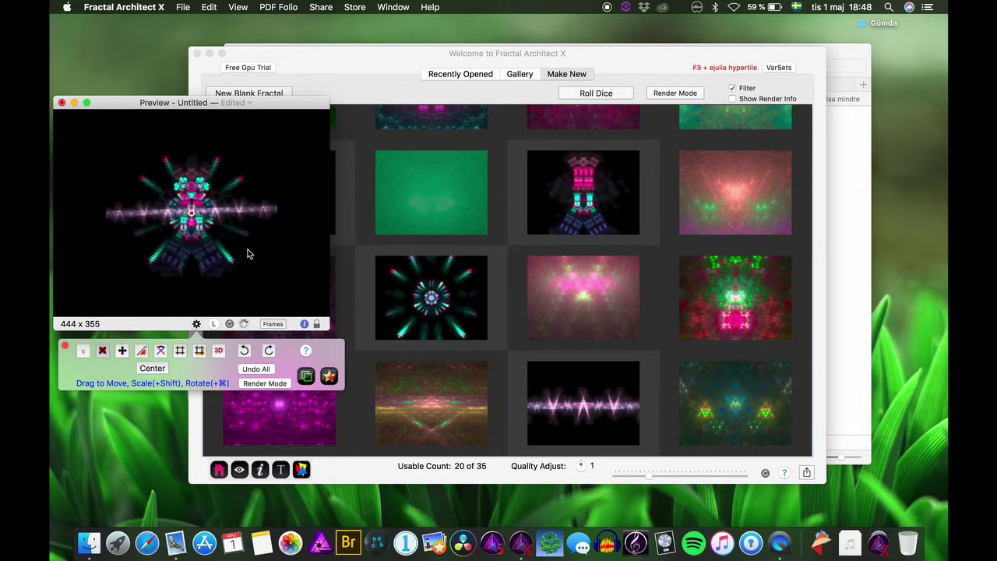
scroll(248, 253, "up", 2)
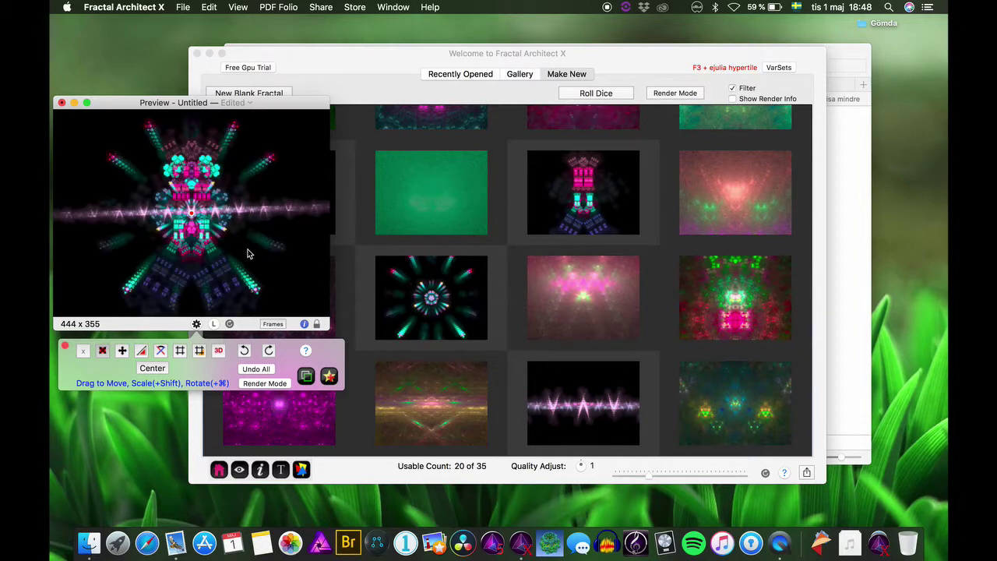
scroll(247, 253, "up", 4)
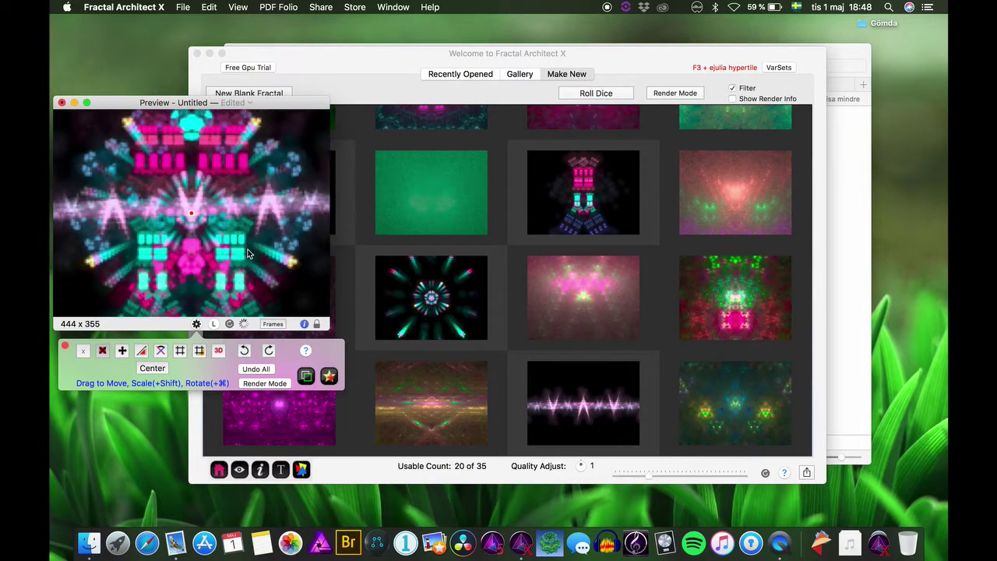
scroll(248, 253, "down", 3)
scroll(248, 253, "down", 3)
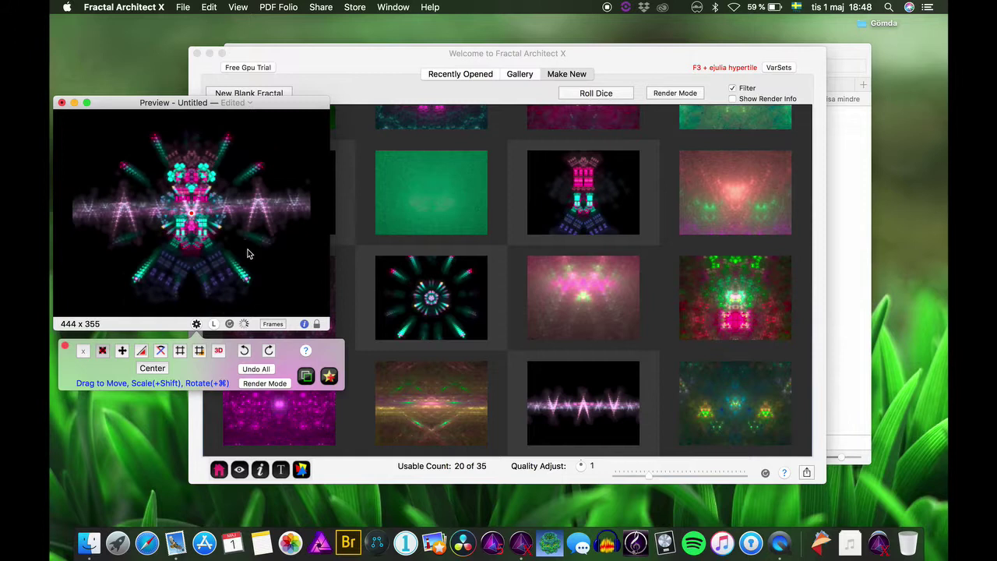
scroll(248, 253, "up", 2)
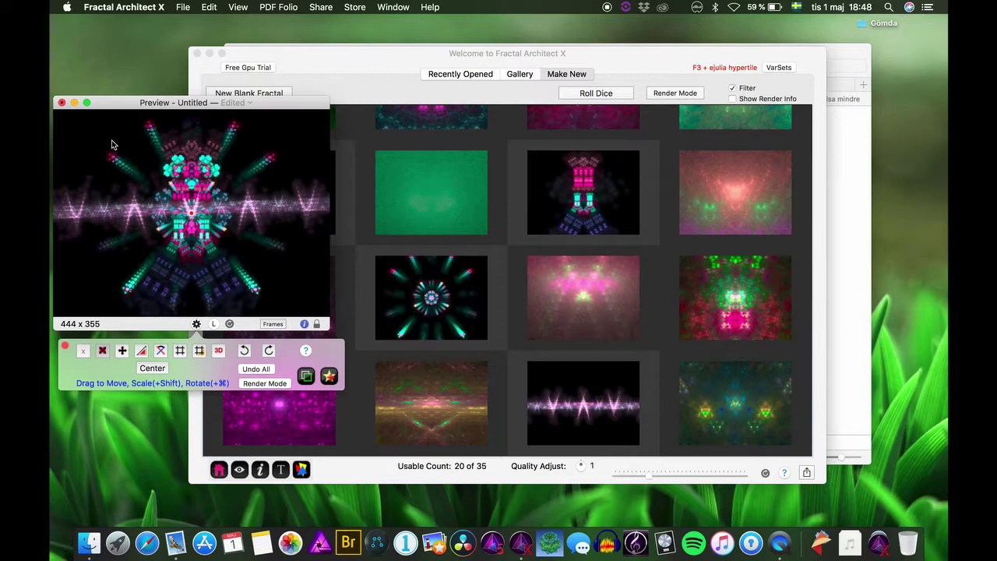
- Close the untitled layered fractal and delete it without saving
left_click(197, 325)
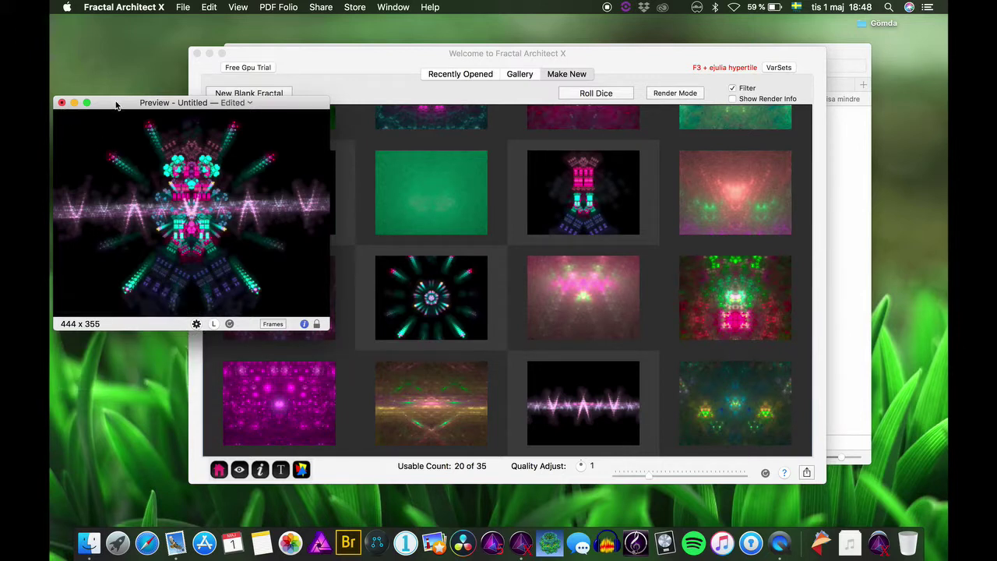
left_click(62, 103)
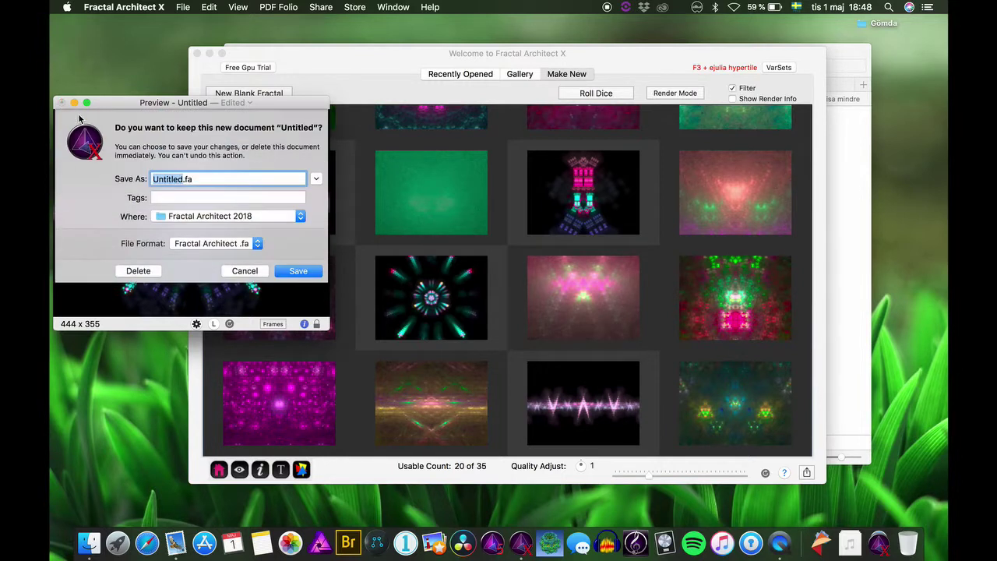
left_click(138, 271)
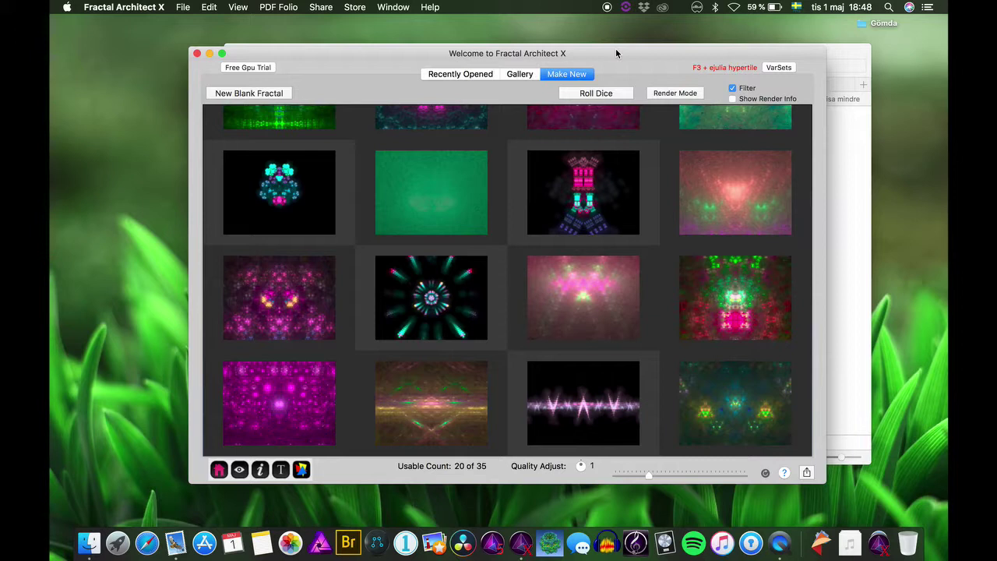
left_click_drag(616, 52, 621, 59)
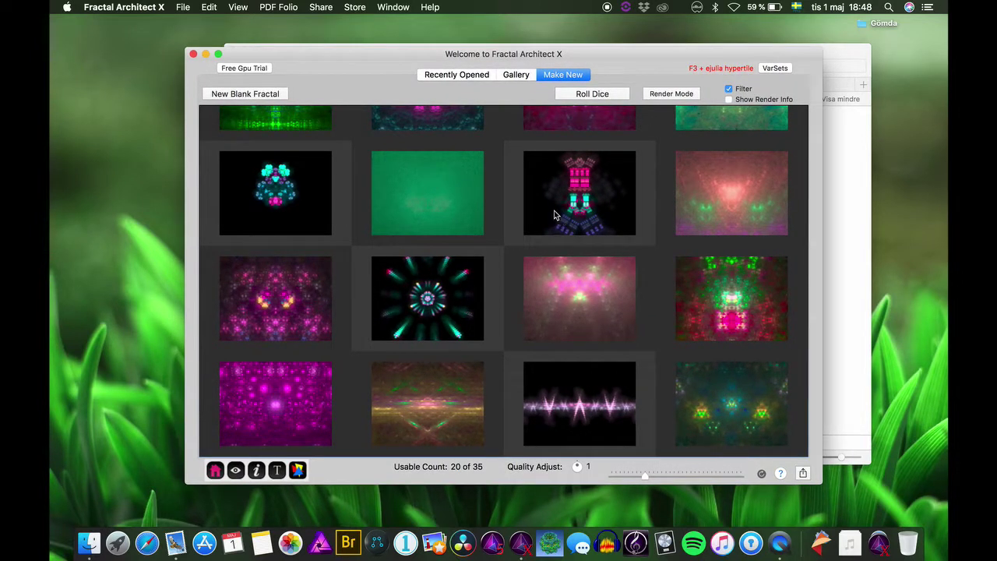
- Roll the dice for a new random batch, giving 20 usable fractals out of 41
scroll(592, 212, "up", 5)
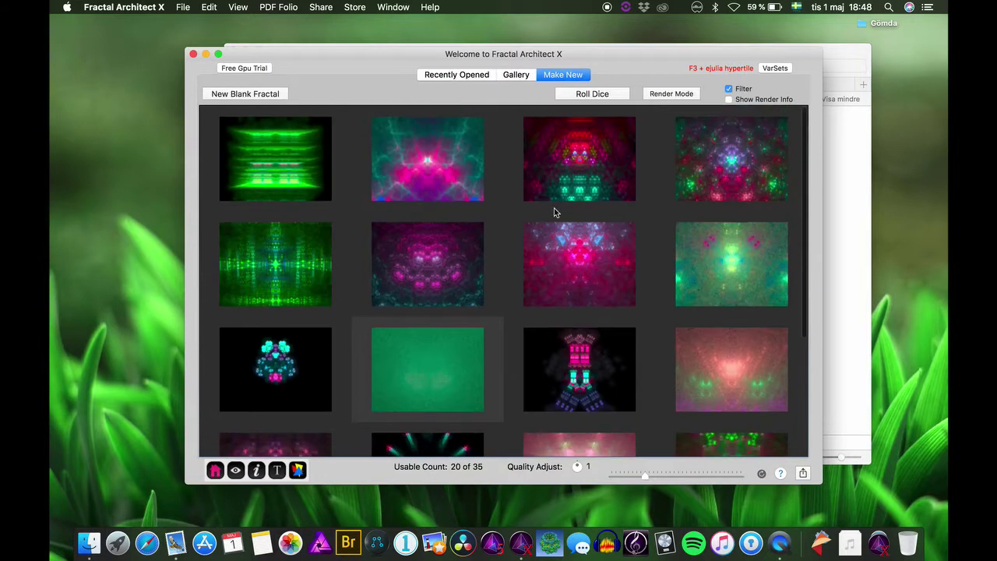
left_click(598, 95)
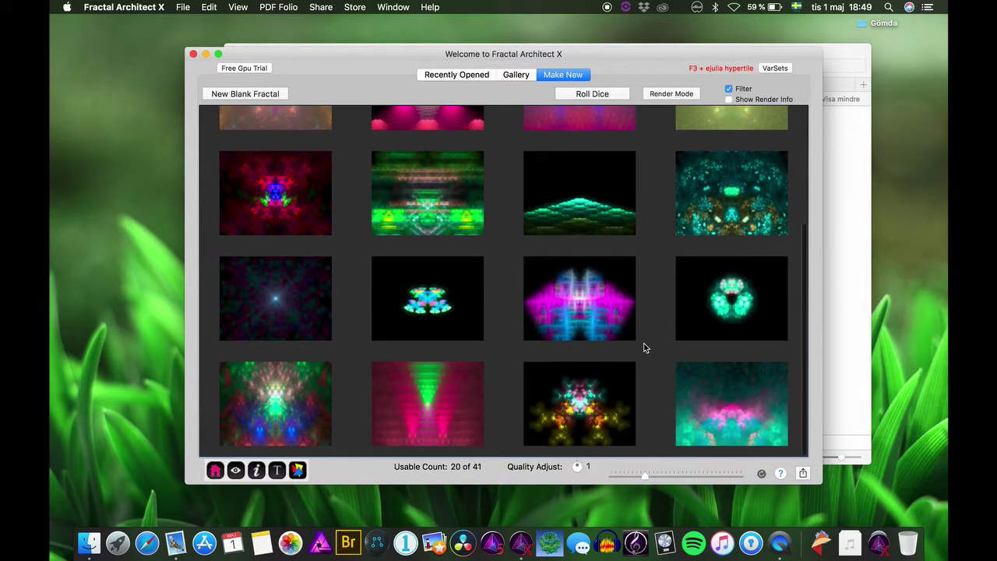
scroll(645, 348, "down", 1)
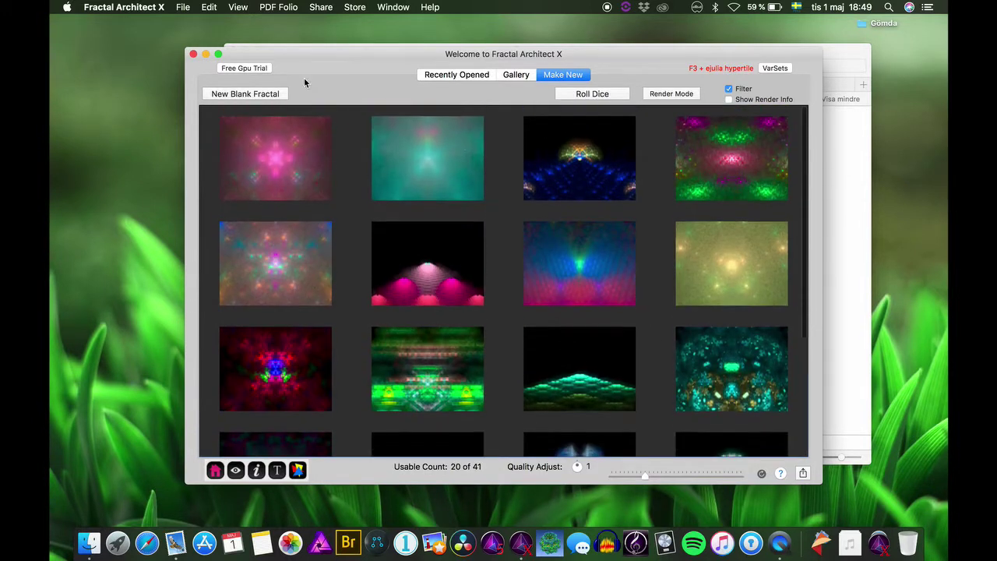
- Create a new blank fractal and open its Xform Editor
left_click(223, 95)
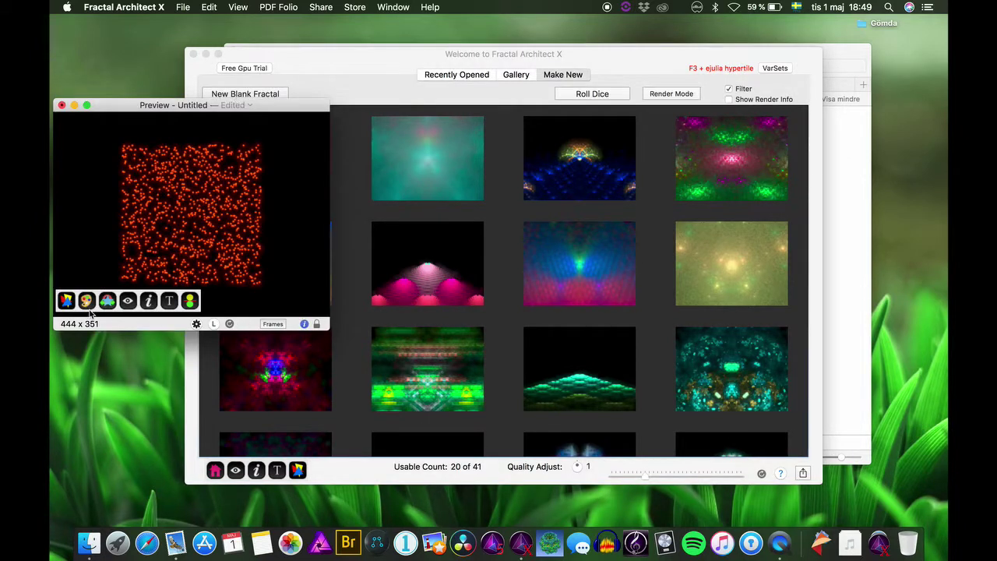
left_click(67, 302)
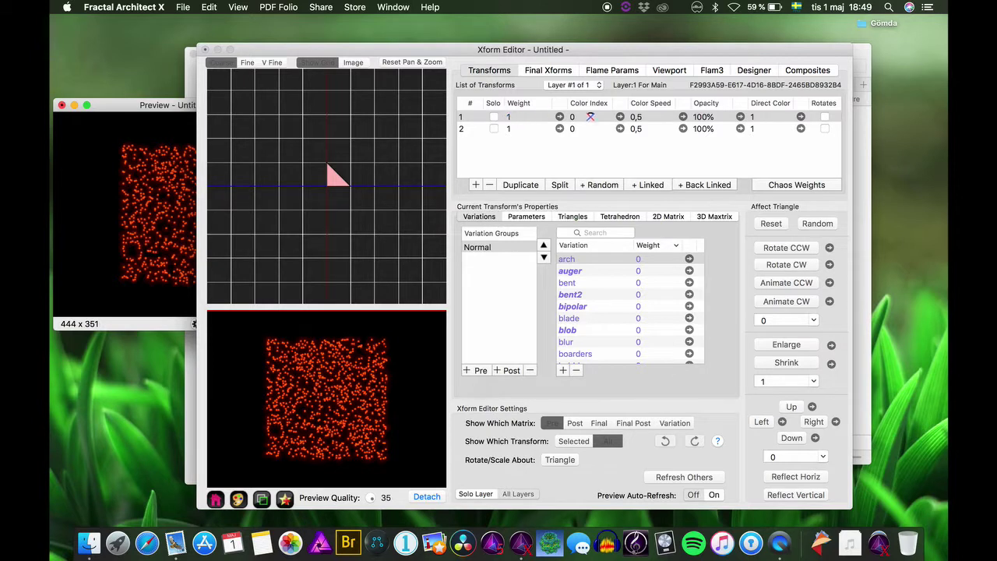
left_click(523, 129)
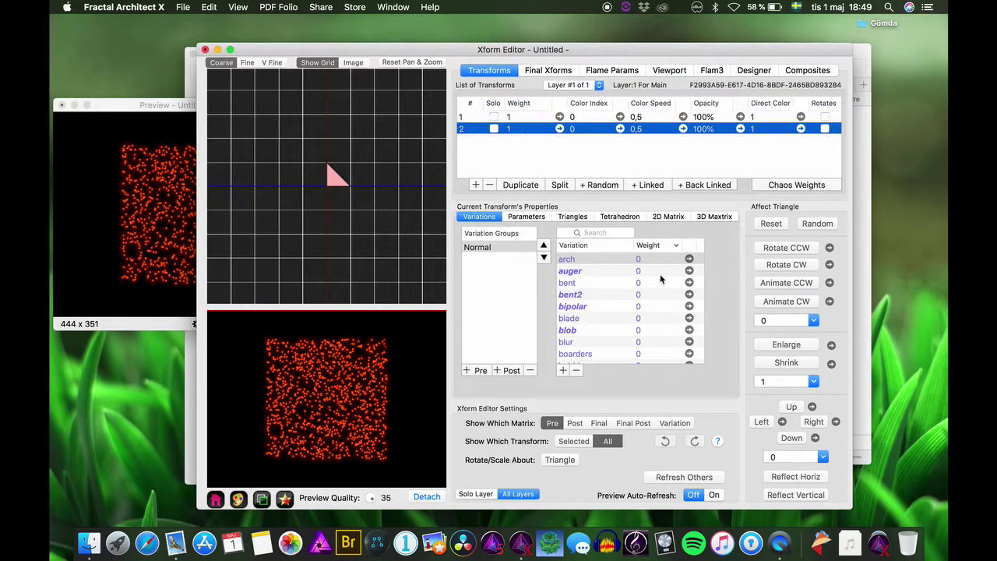
- Set transform 1's julia variation weight to 1
left_click(525, 117)
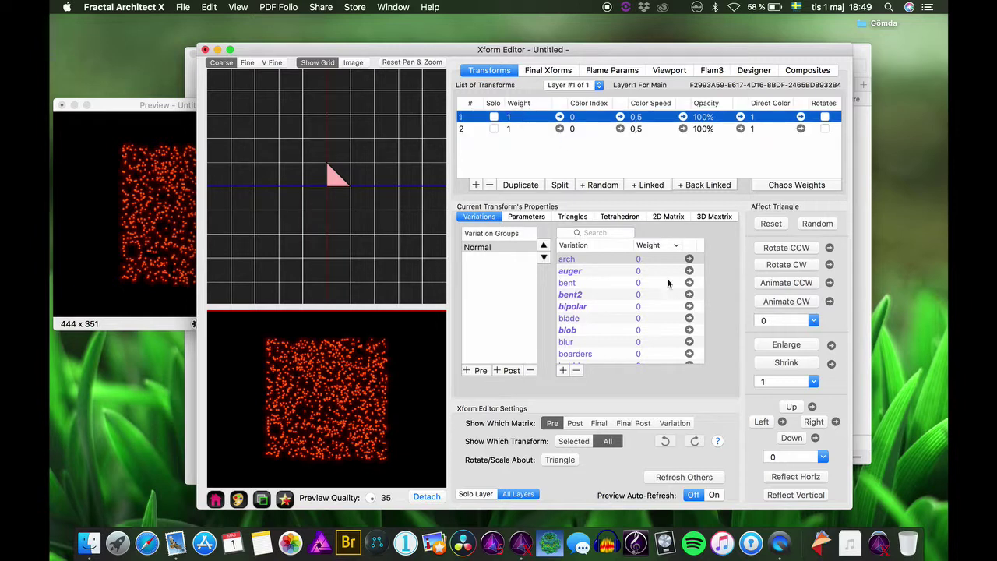
left_click(576, 307)
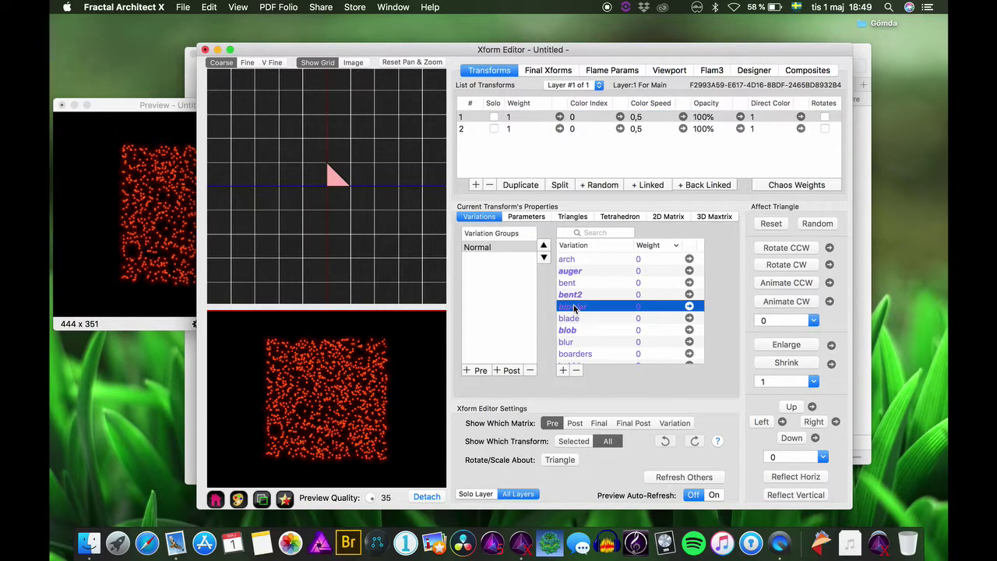
key("j")
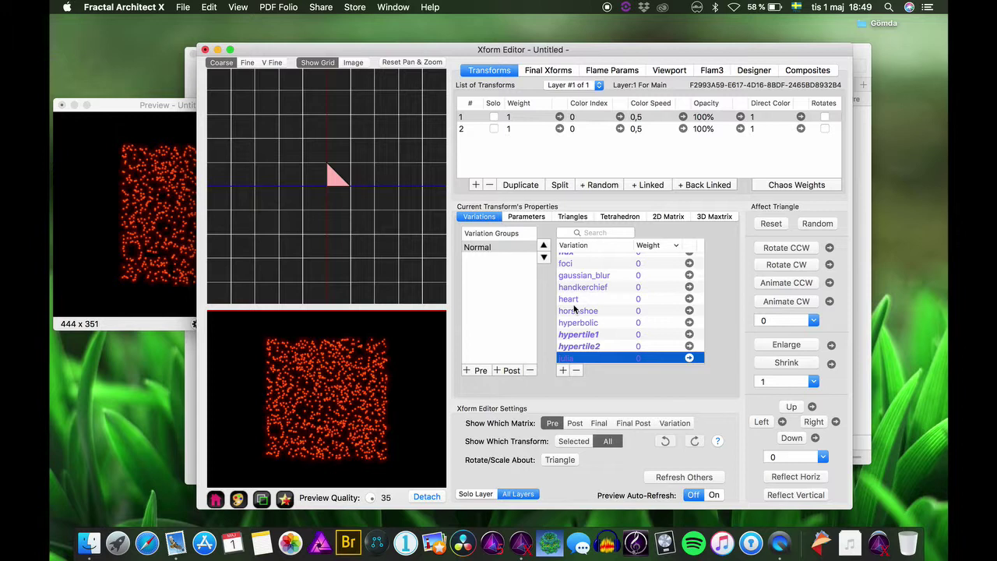
scroll(621, 345, "down", 3)
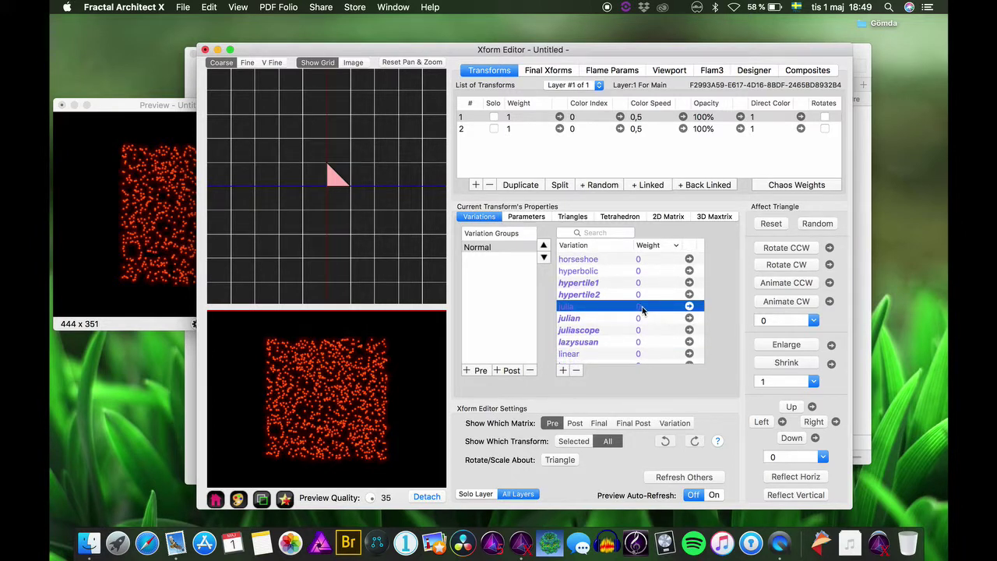
left_click(641, 311)
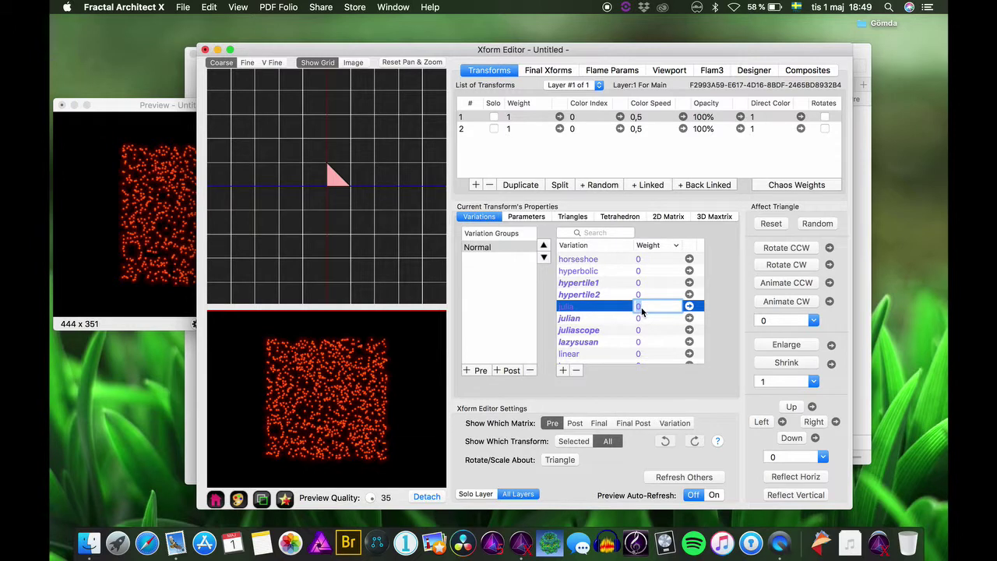
type("1")
key("Return")
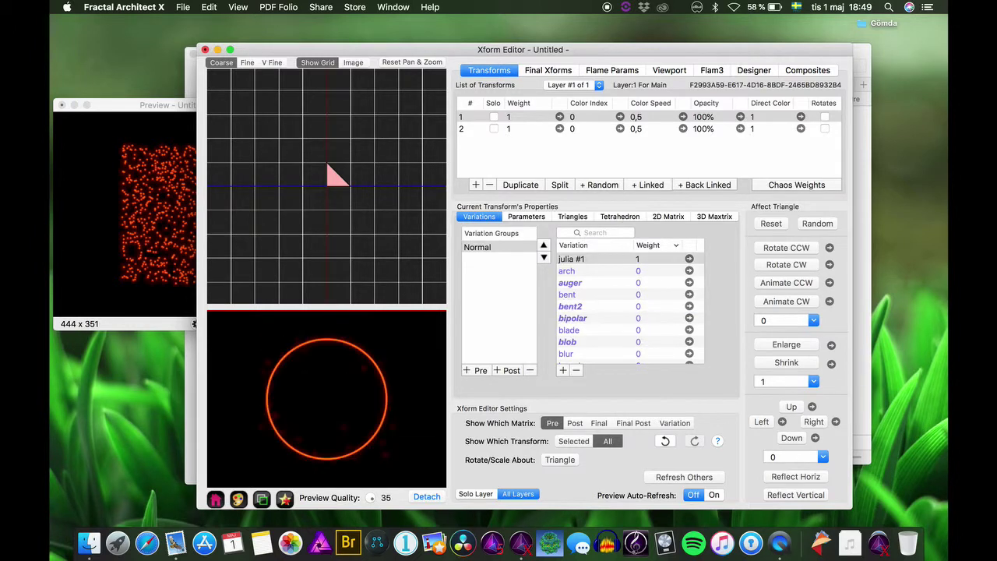
- Select transform 2 and bring up its butterfly variation's weight control
left_click(517, 130)
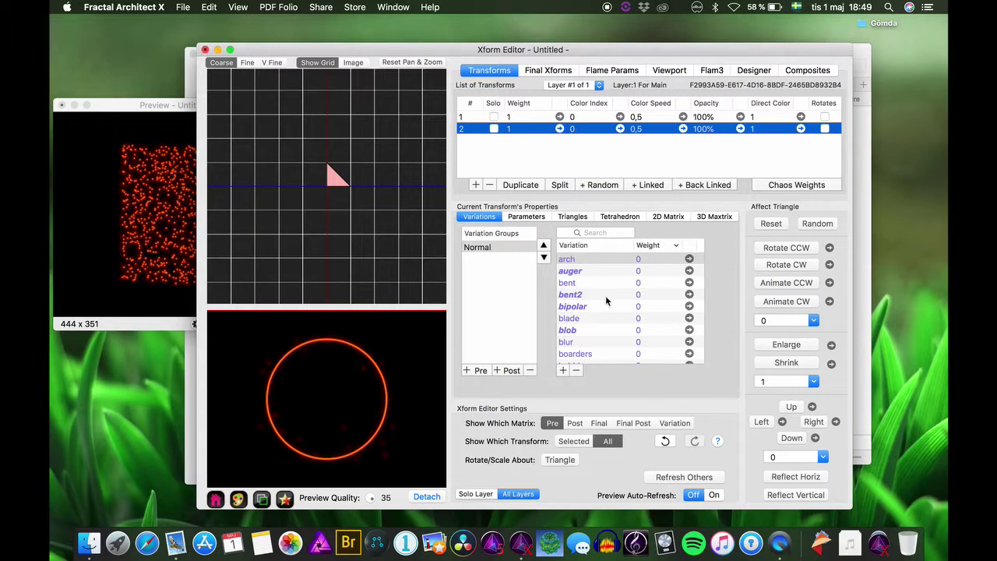
scroll(606, 301, "down", 5)
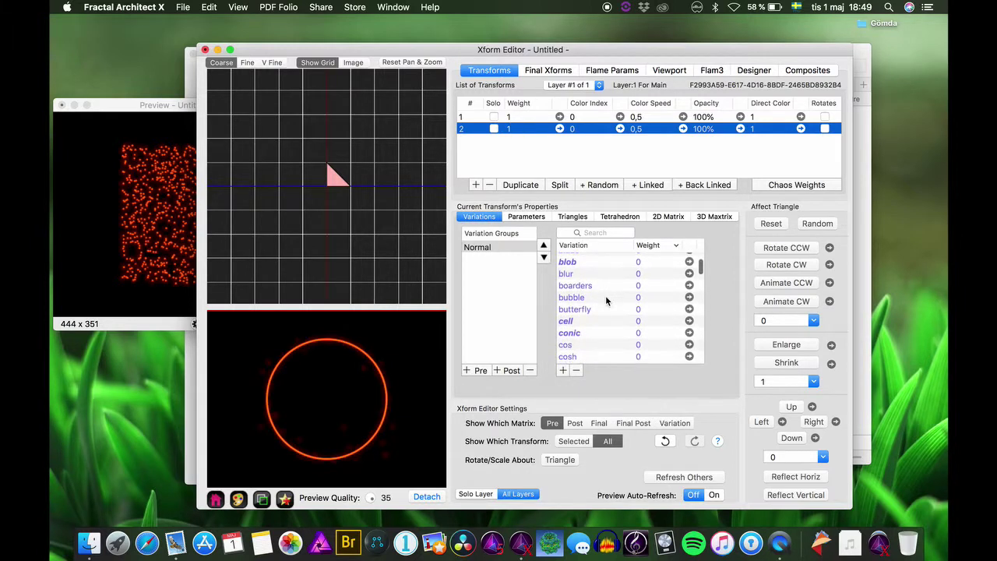
scroll(607, 301, "down", 1)
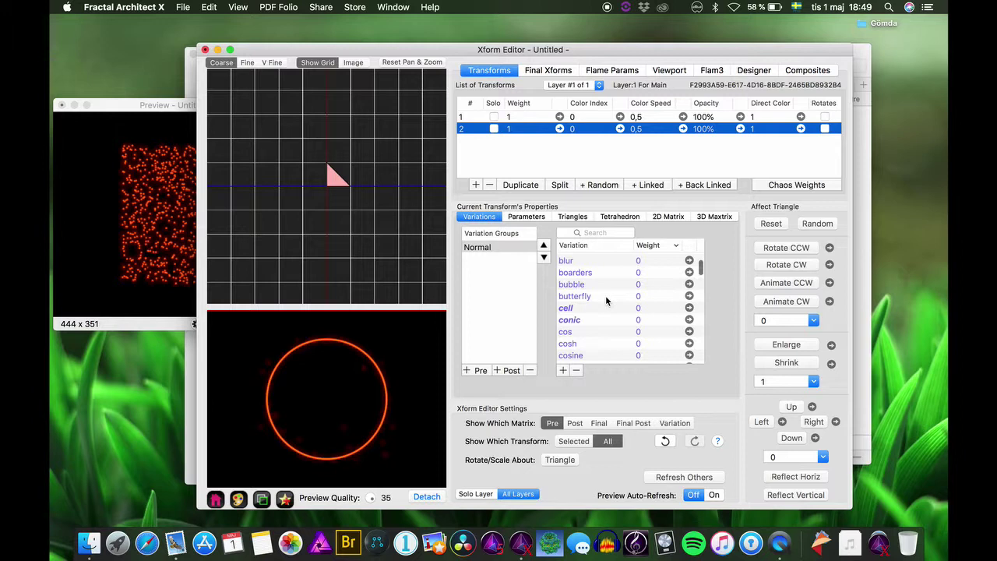
scroll(606, 300, "down", 1)
left_click(690, 288)
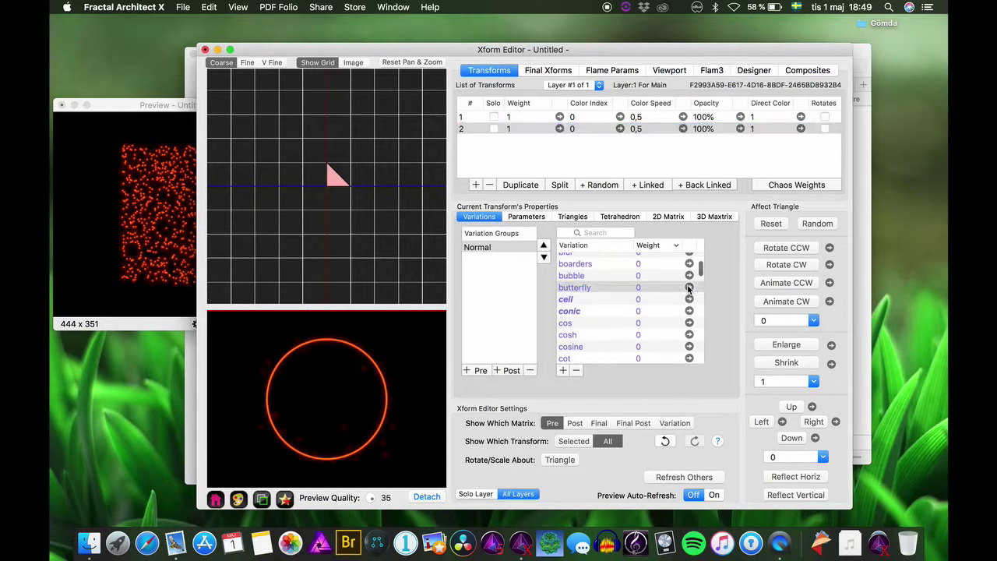
- Raise transform 2's butterfly weight above zero, then set the transform's weight to 0,1
left_click_drag(692, 324, 762, 327)
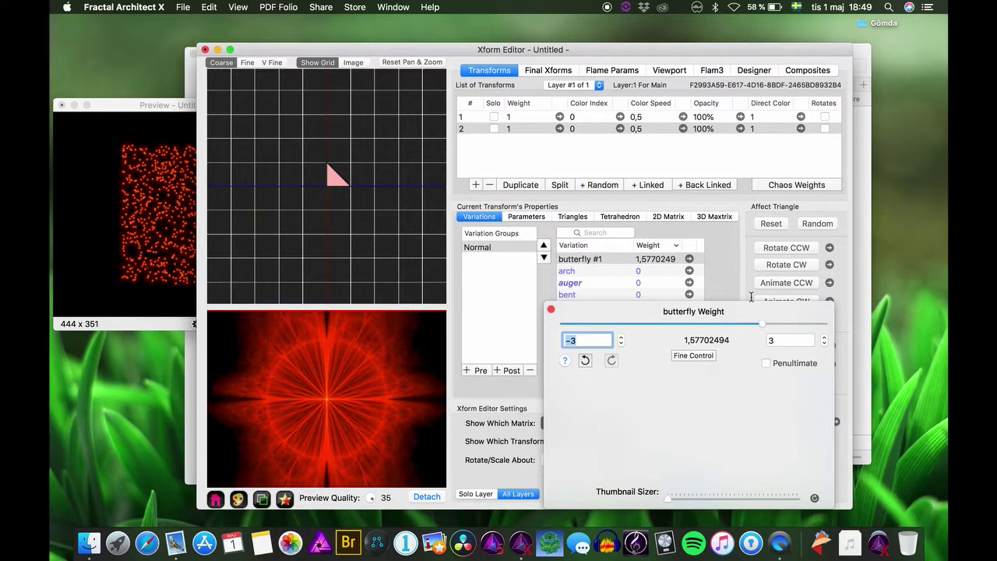
left_click(712, 225)
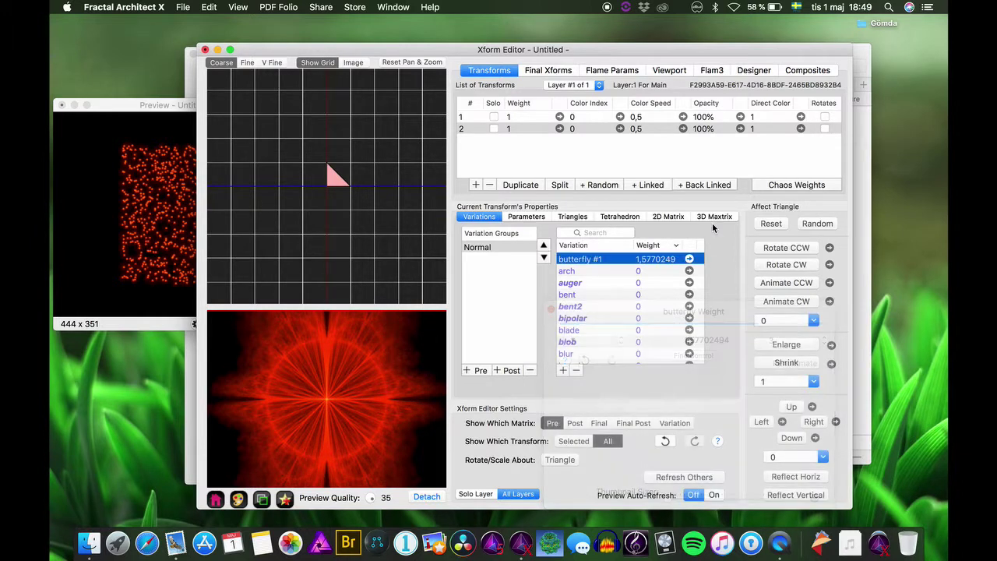
left_click(560, 128)
left_click_drag(498, 165, 434, 167)
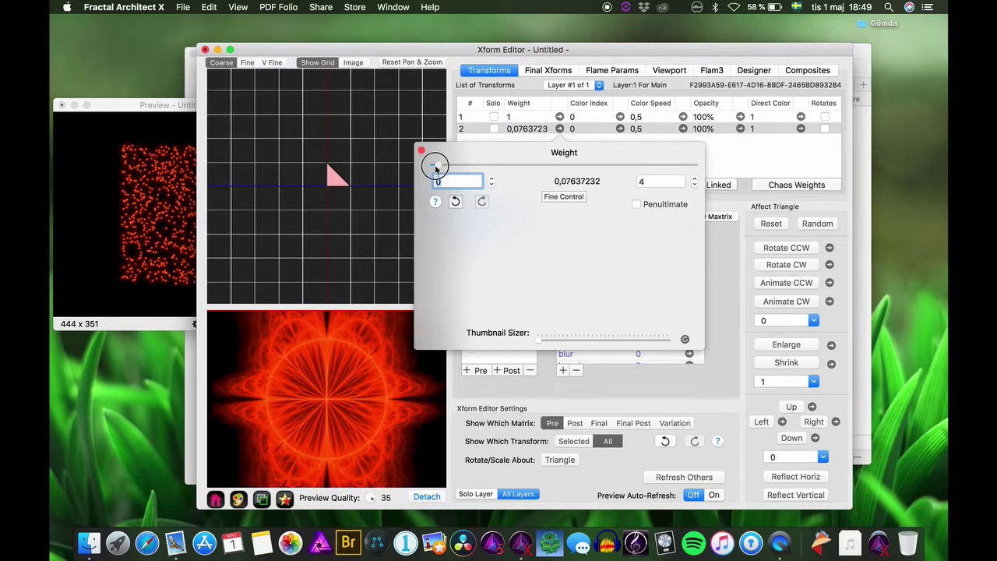
key("Tab")
type("0,1")
key("Return")
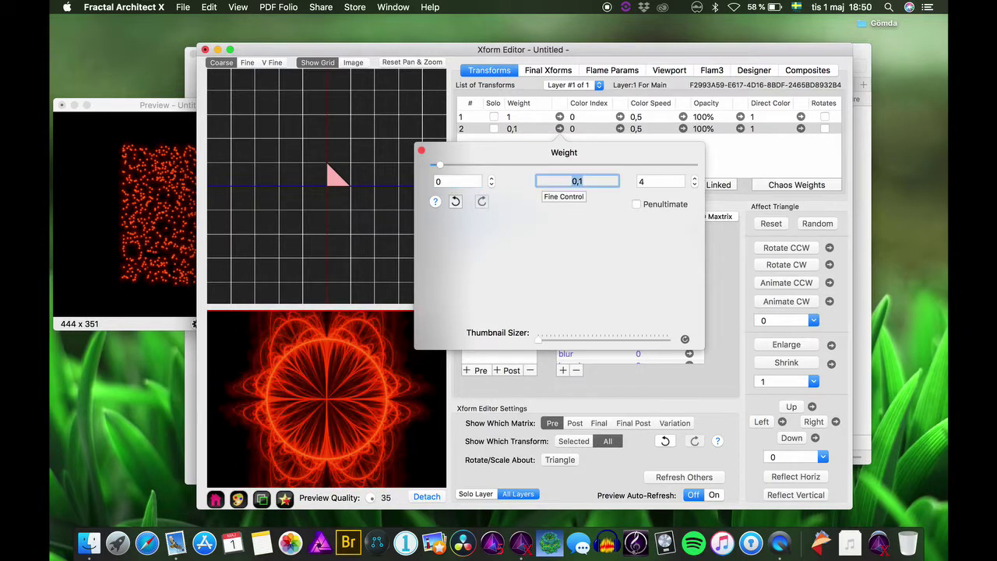
left_click(720, 274)
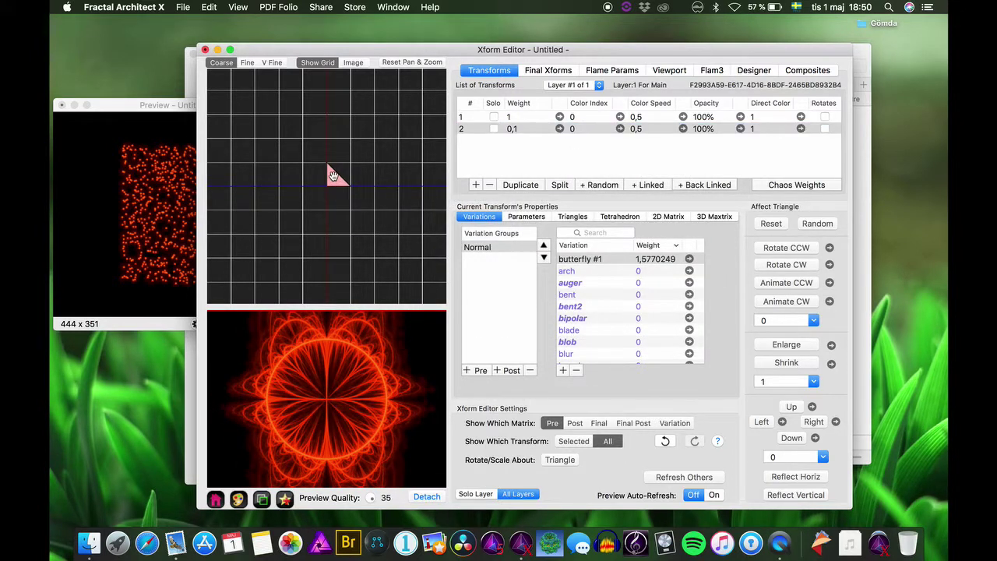
- Drag the second transform's pink triangle lower on the grid to form a petal-like flower
left_click_drag(336, 179, 333, 158)
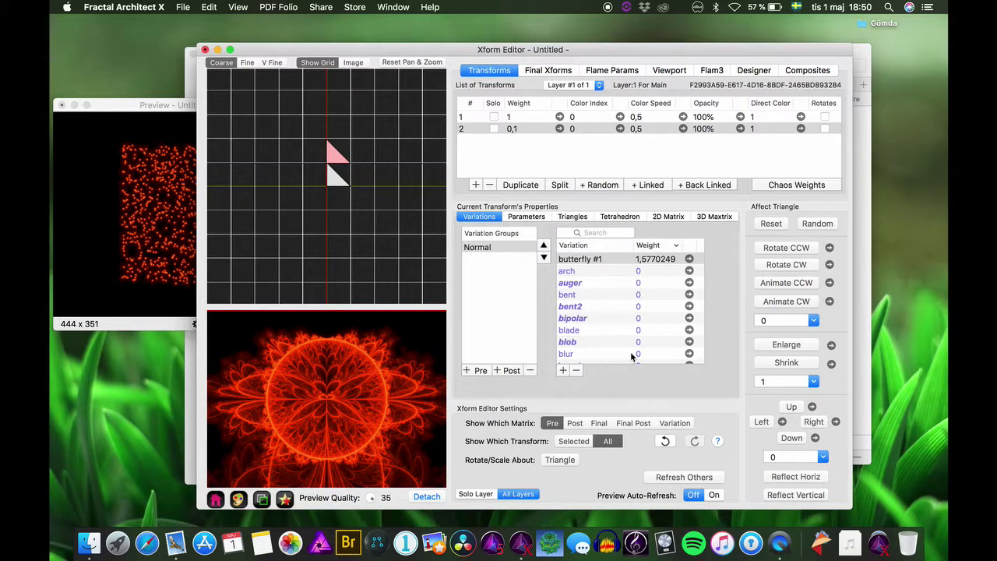
- Add a third transform to the List of Transforms
left_click(476, 185)
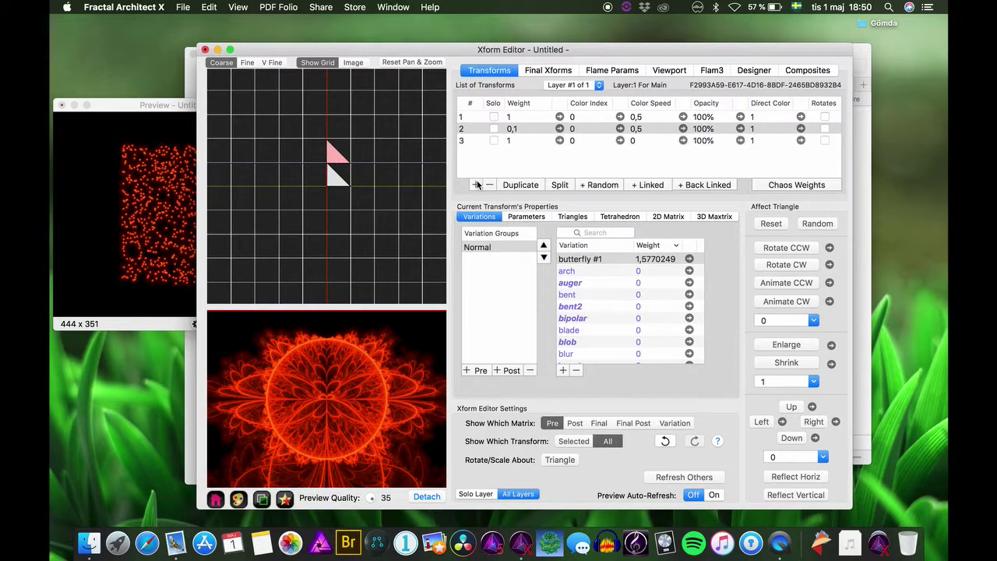
- Set the third transform's linear variation weight to 0
double_click(639, 259)
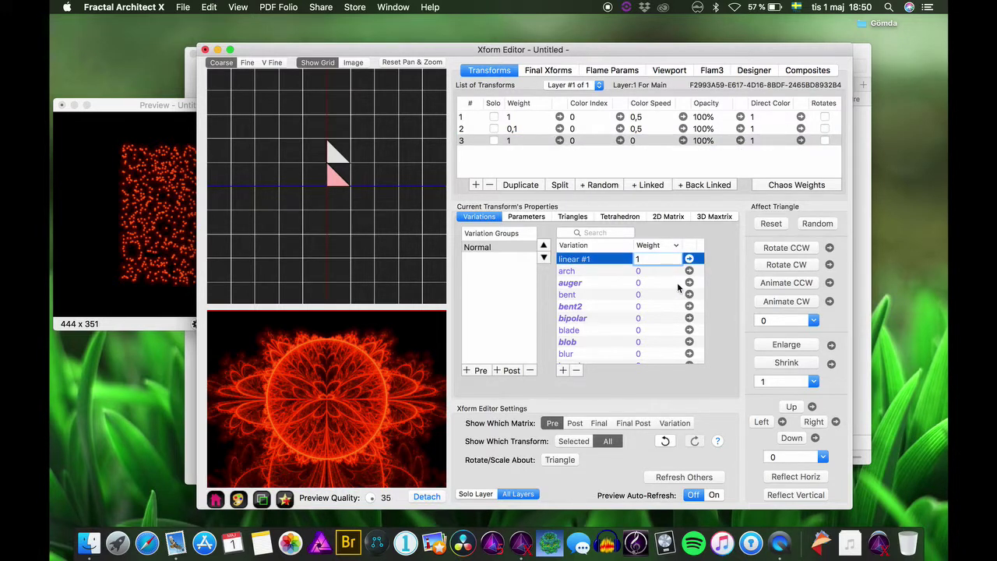
type("0")
key("BackSpace")
key("BackSpace")
type("0")
key("Return")
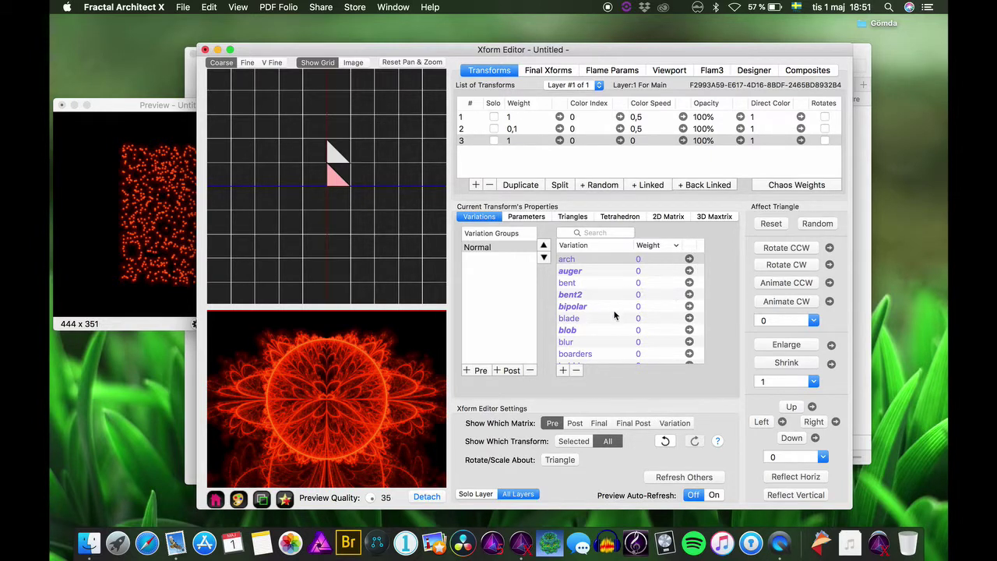
- Find the subflame variation by typing 'sub' and set its weight to 1
left_click(578, 308)
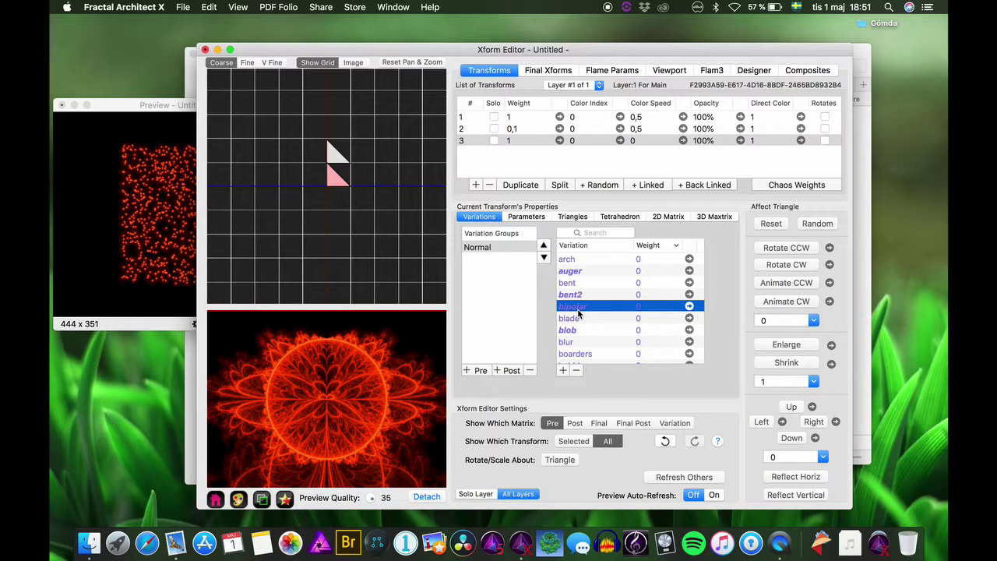
type("sub")
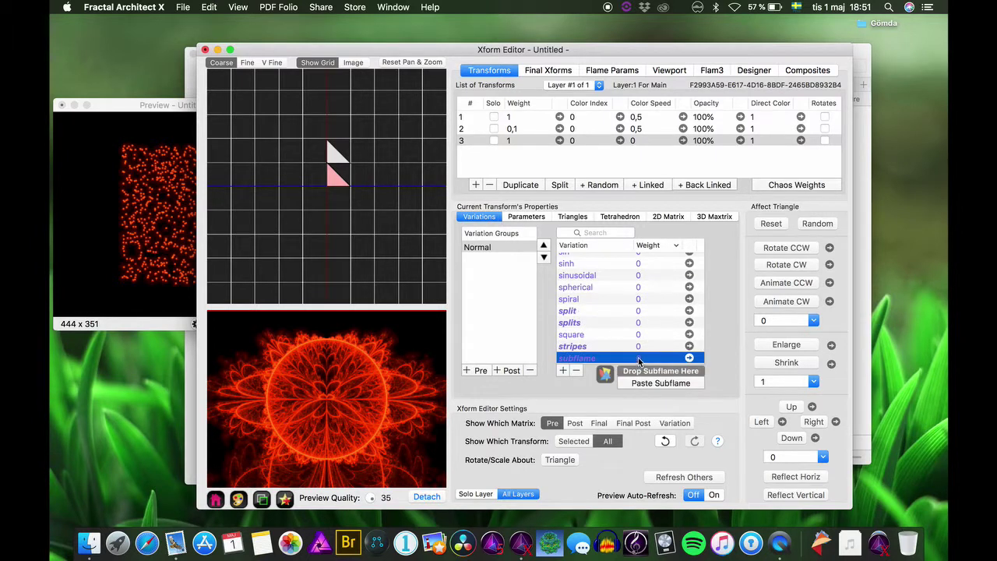
double_click(639, 359)
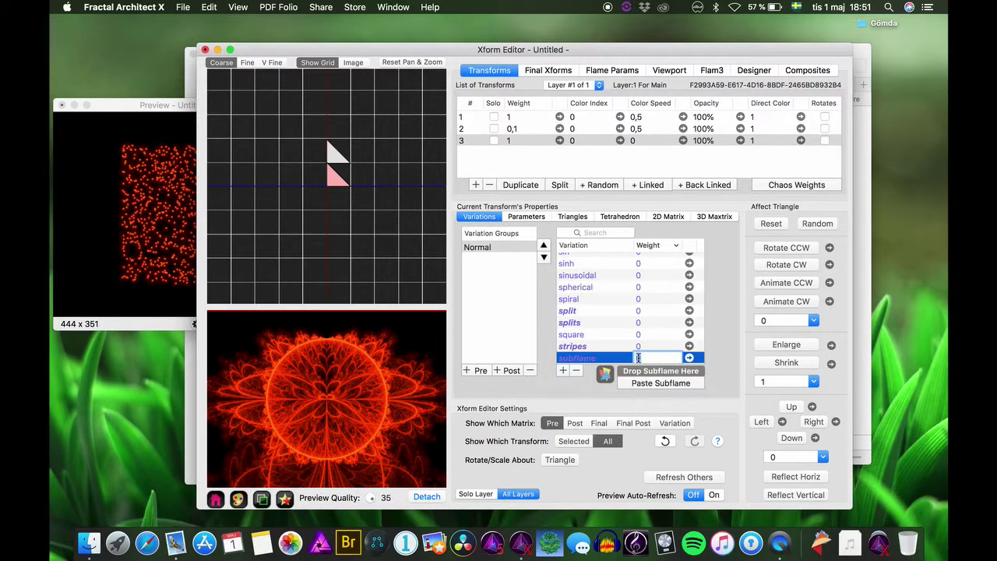
type("1")
key("Return")
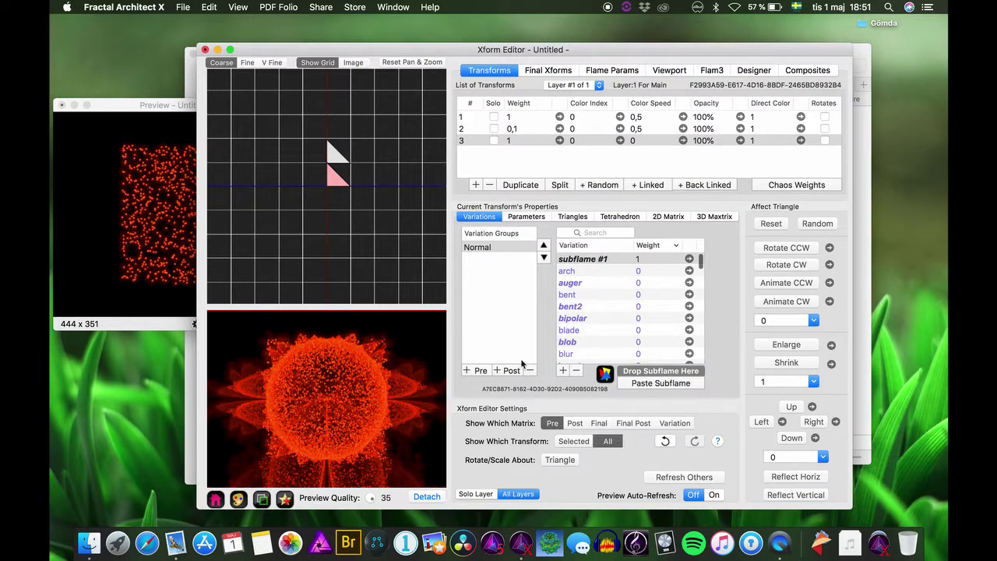
left_click_drag(460, 52, 456, 168)
- Roll two fresh batches of random fractals in the Make New gallery
left_click(663, 70)
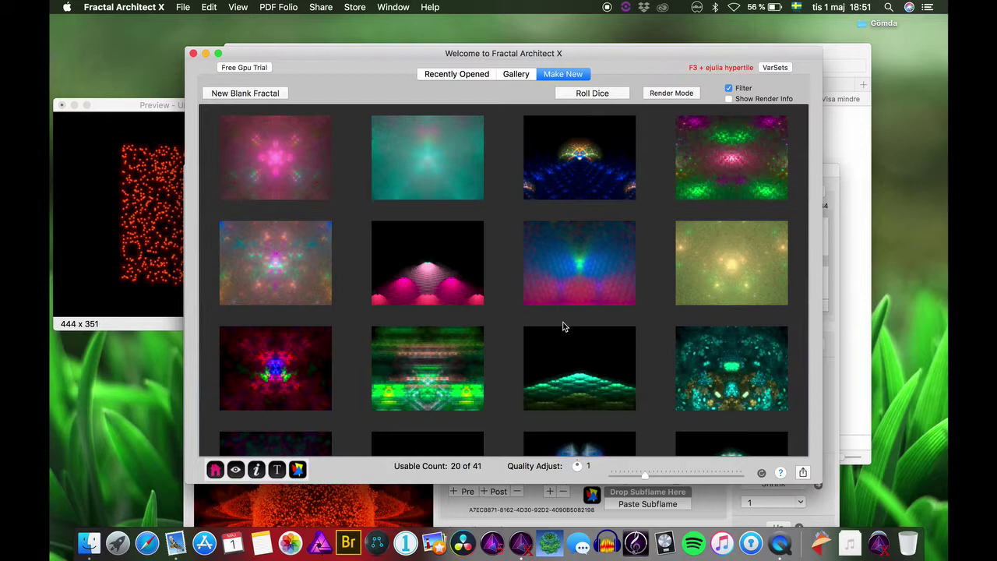
scroll(564, 326, "down", 5)
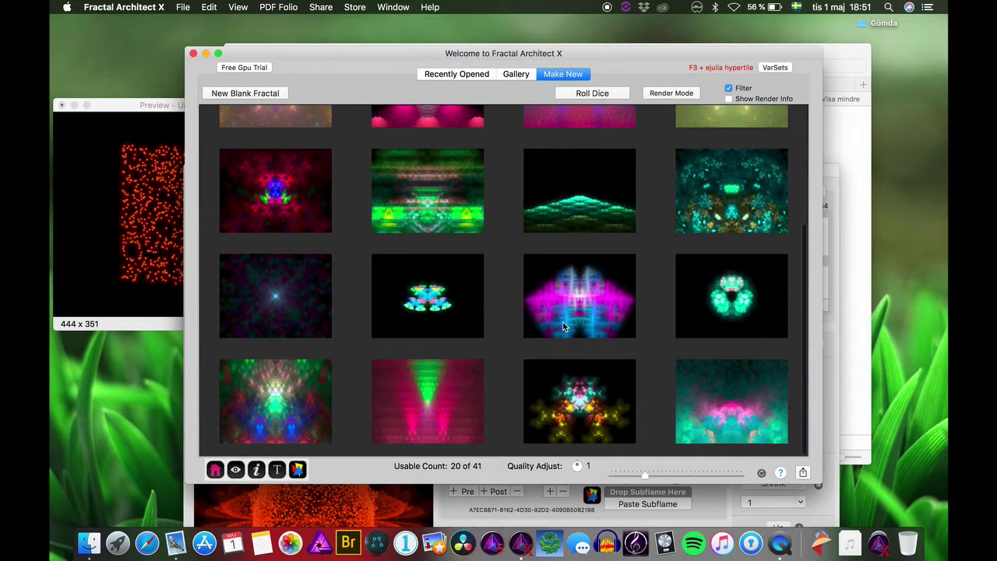
left_click(591, 94)
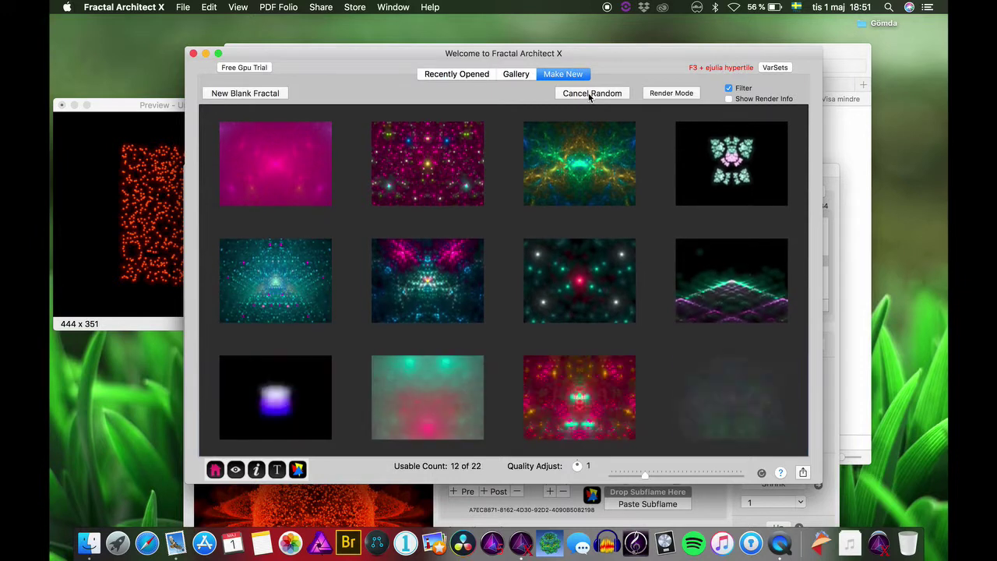
scroll(613, 312, "down", 3)
scroll(613, 312, "down", 2)
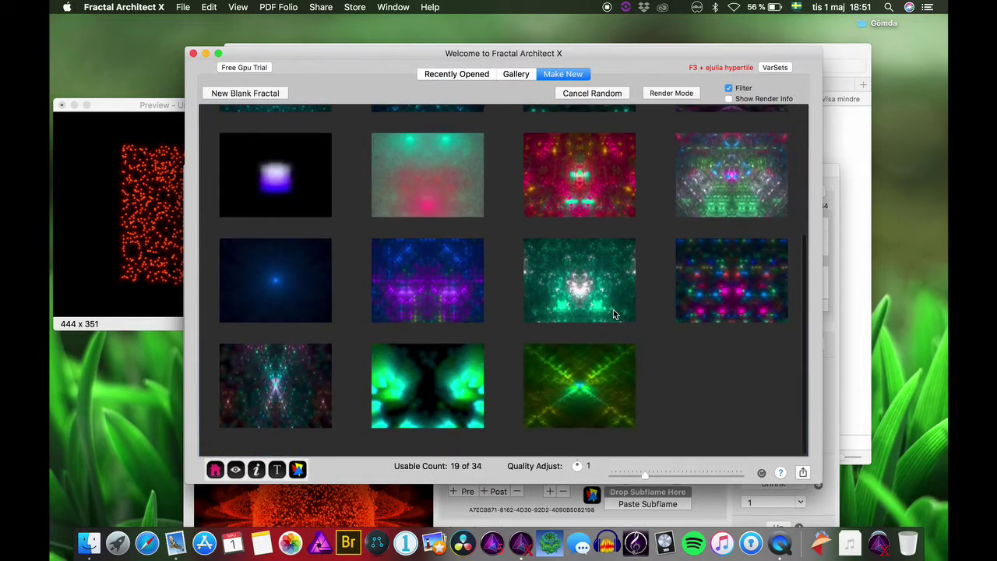
scroll(614, 310, "up", 3)
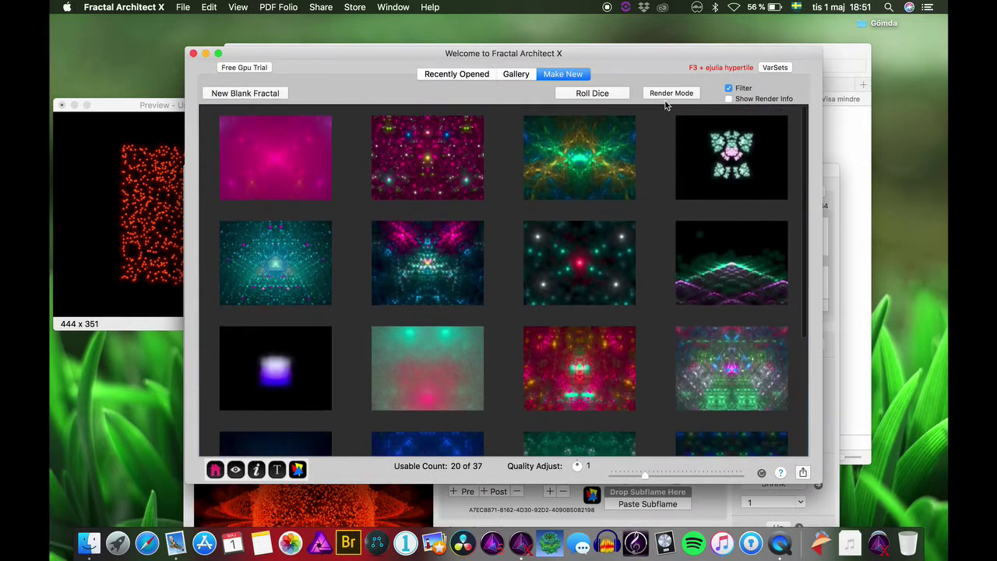
left_click(611, 93)
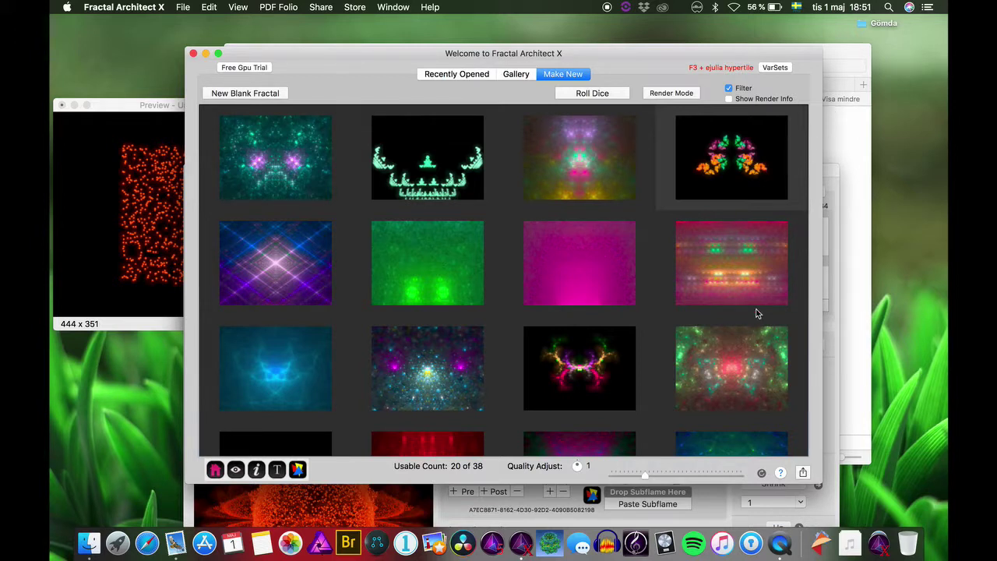
- Paste a fractal in as transform 3's subflame and drag its post triangle slightly
left_click(707, 516)
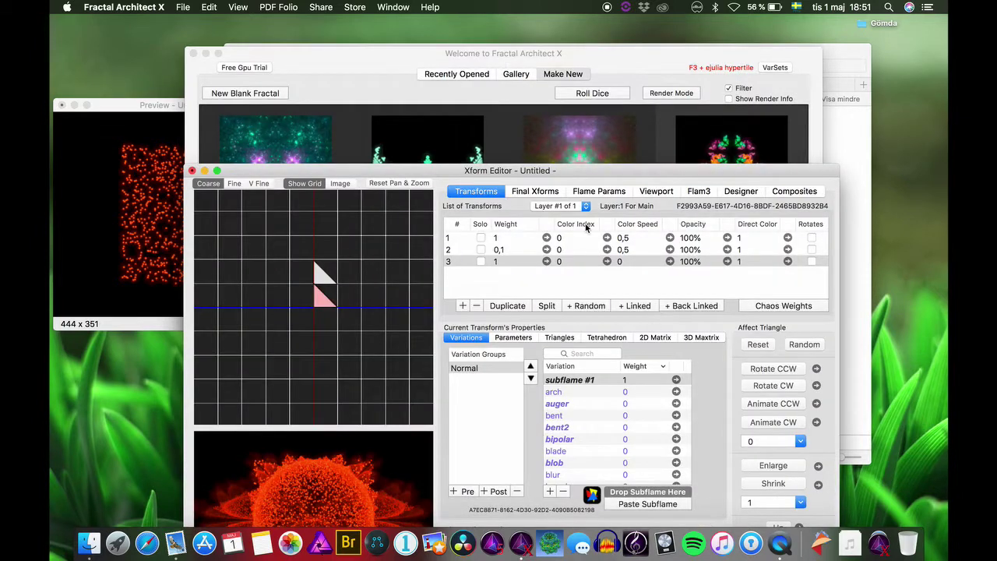
left_click_drag(597, 169, 592, 47)
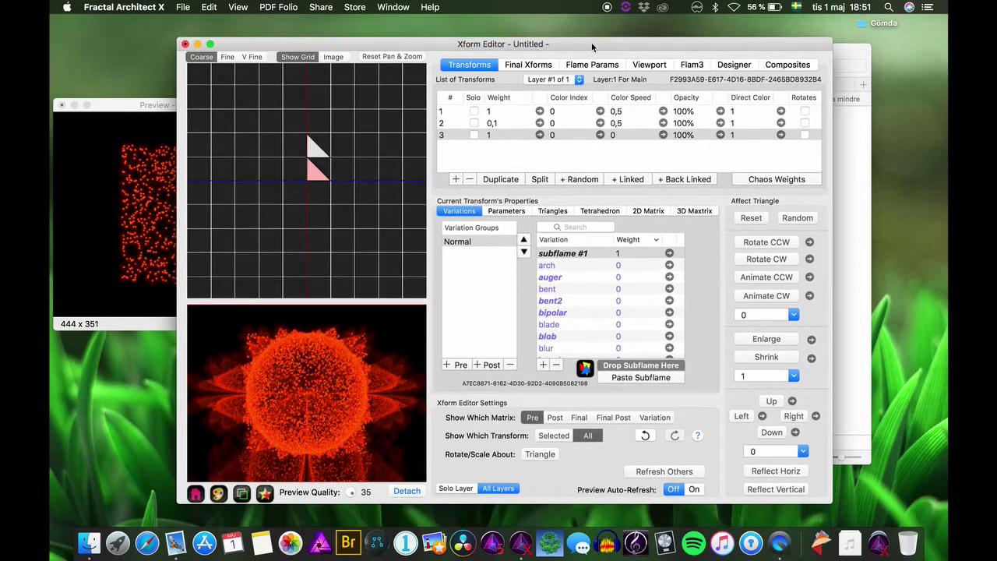
left_click(653, 379)
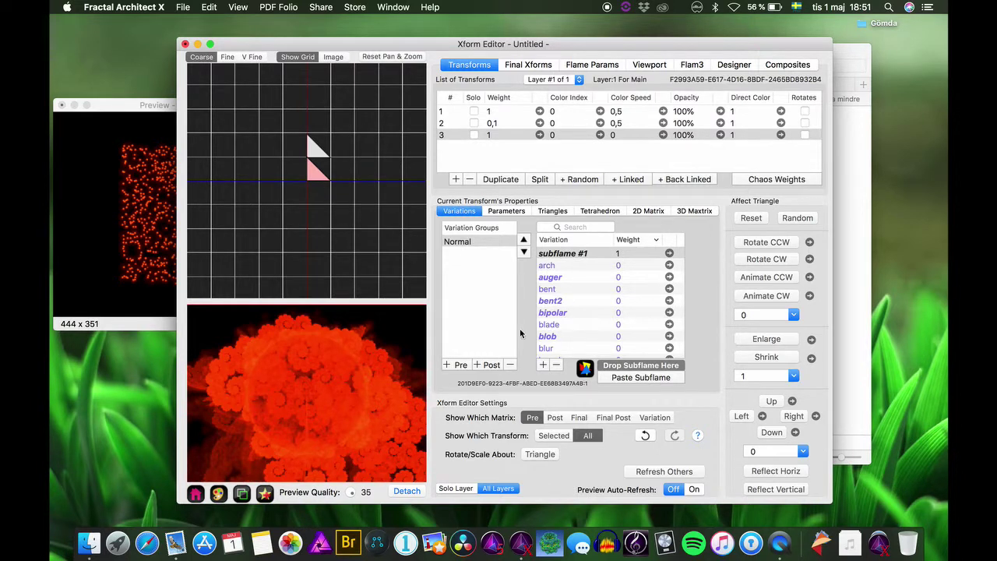
left_click(553, 418)
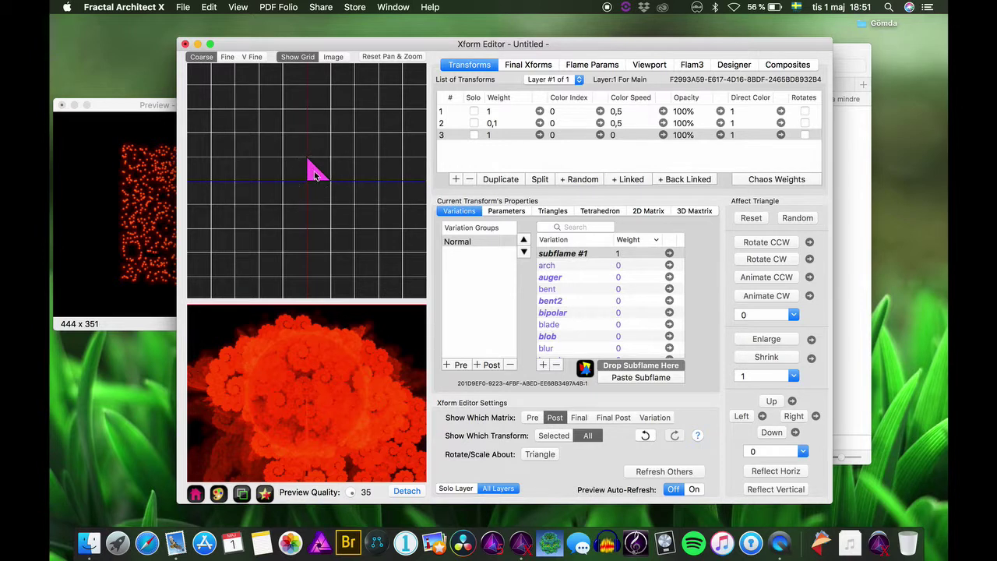
left_click_drag(315, 169, 304, 181)
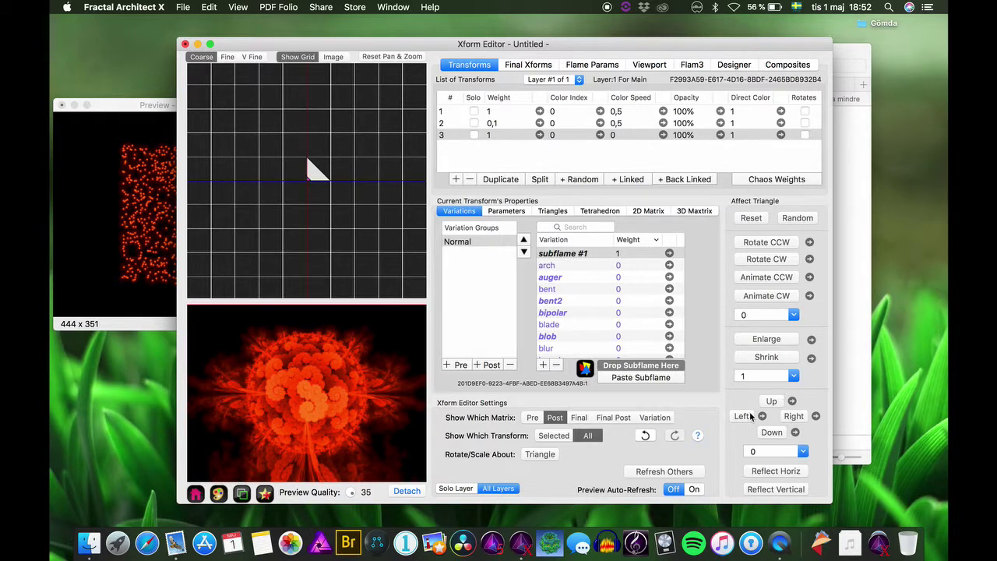
- With move step size 1, nudge the post triangle left, right, up and down
left_click(802, 451)
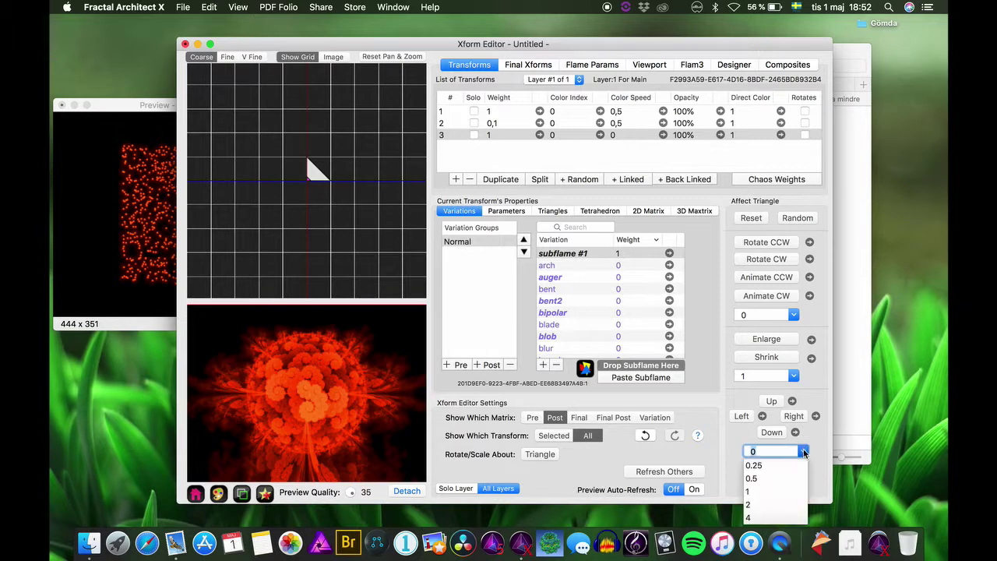
left_click(755, 492)
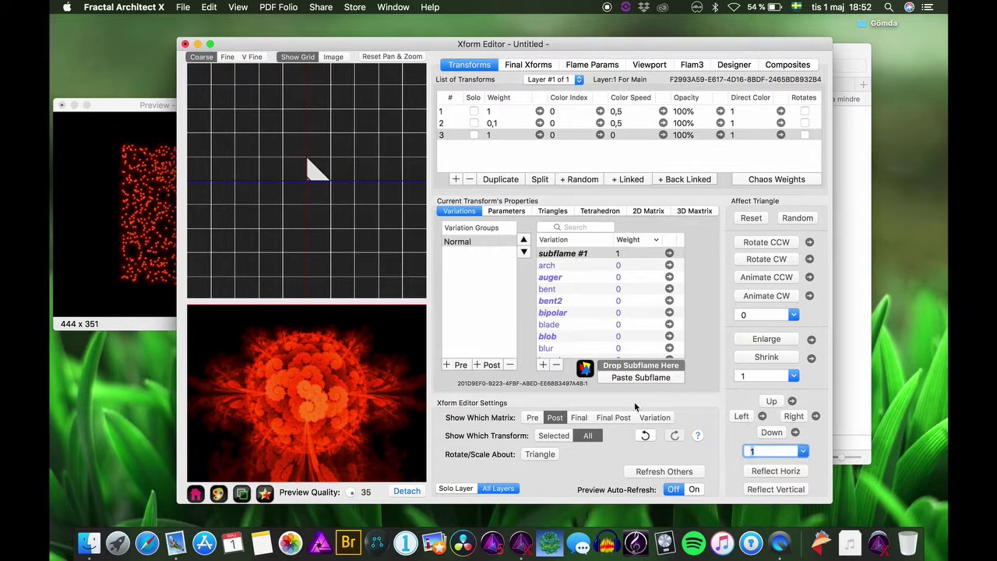
left_click(763, 417)
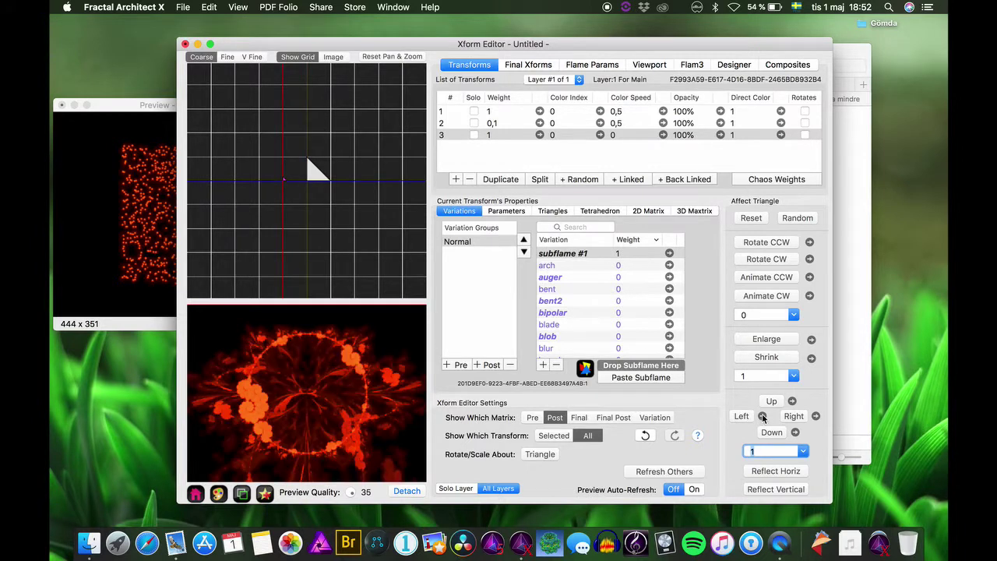
left_click(741, 417)
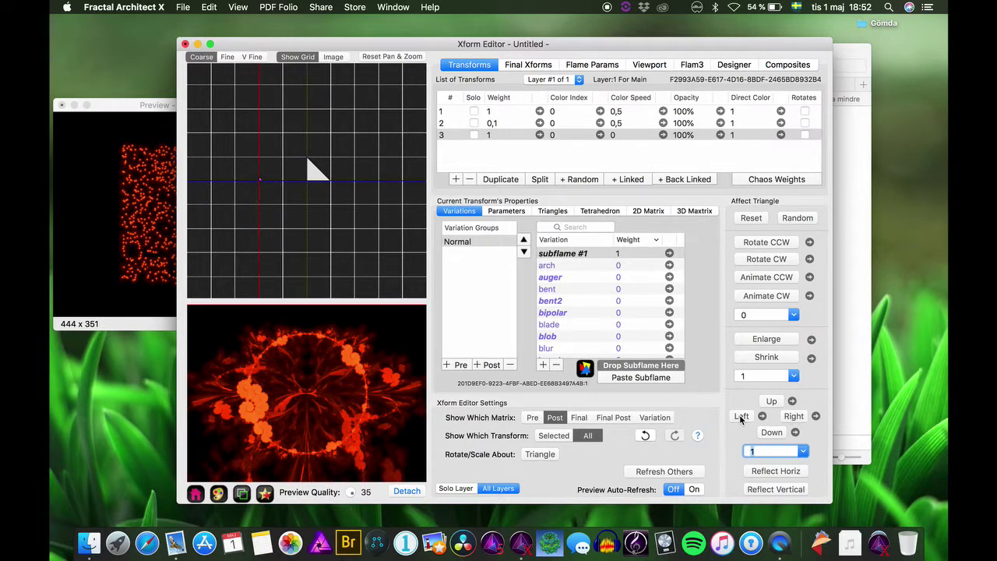
left_click(794, 417)
left_click(794, 417)
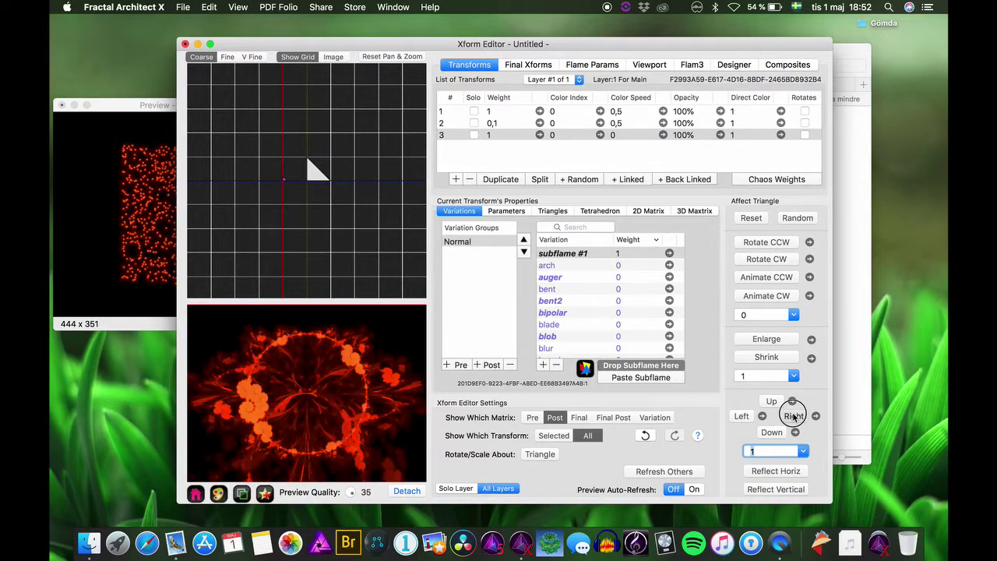
left_click(794, 417)
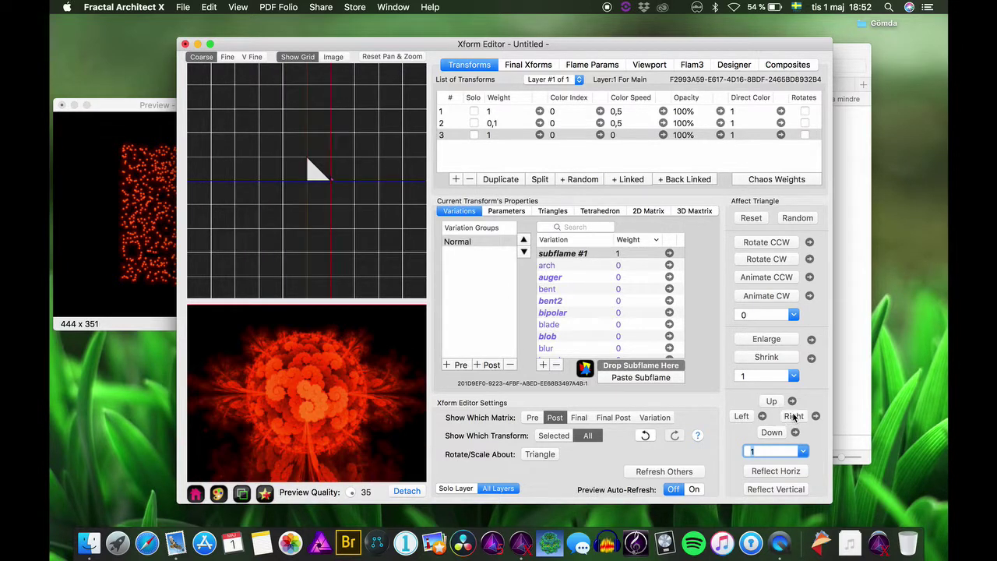
left_click(772, 401)
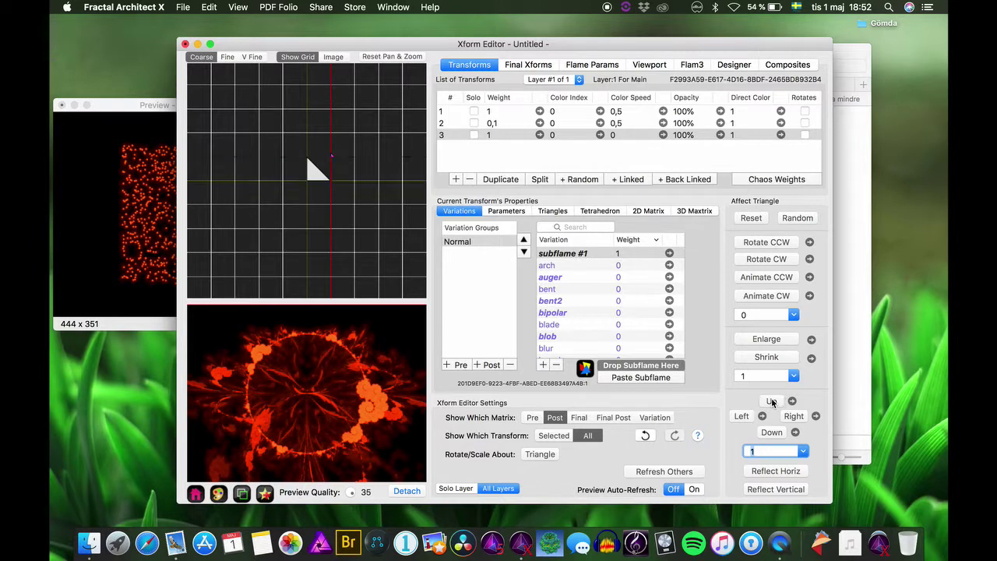
left_click(772, 402)
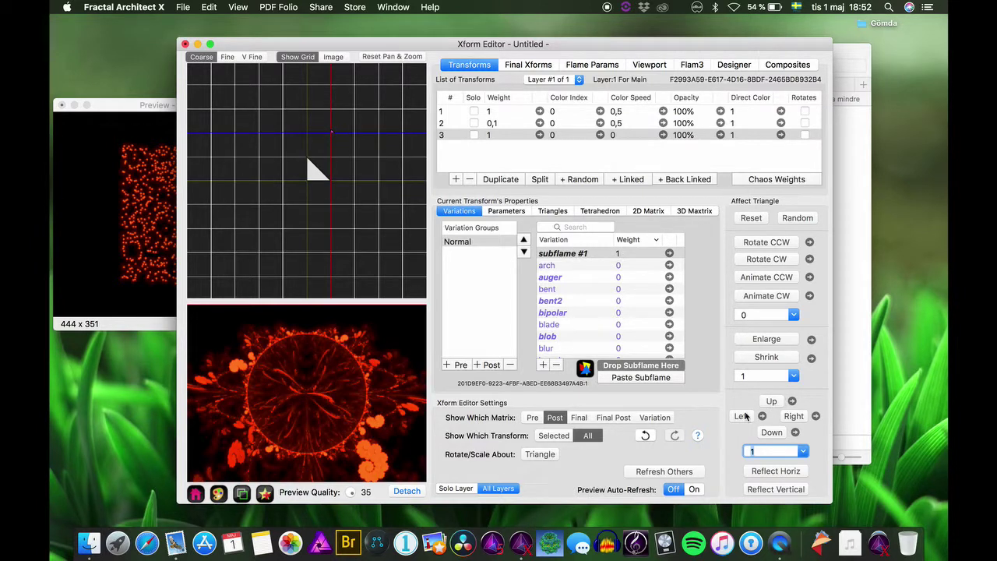
left_click(744, 416)
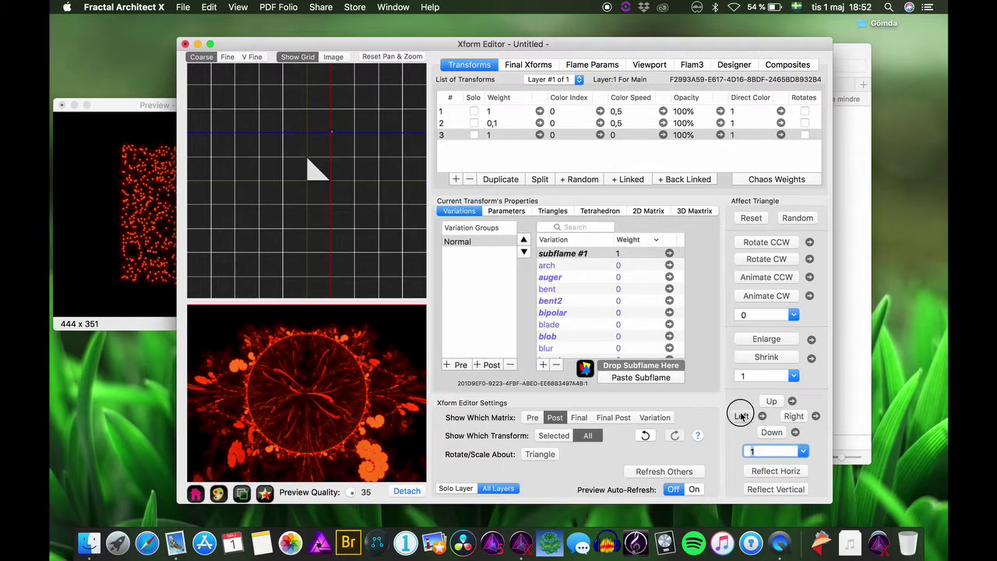
left_click(775, 433)
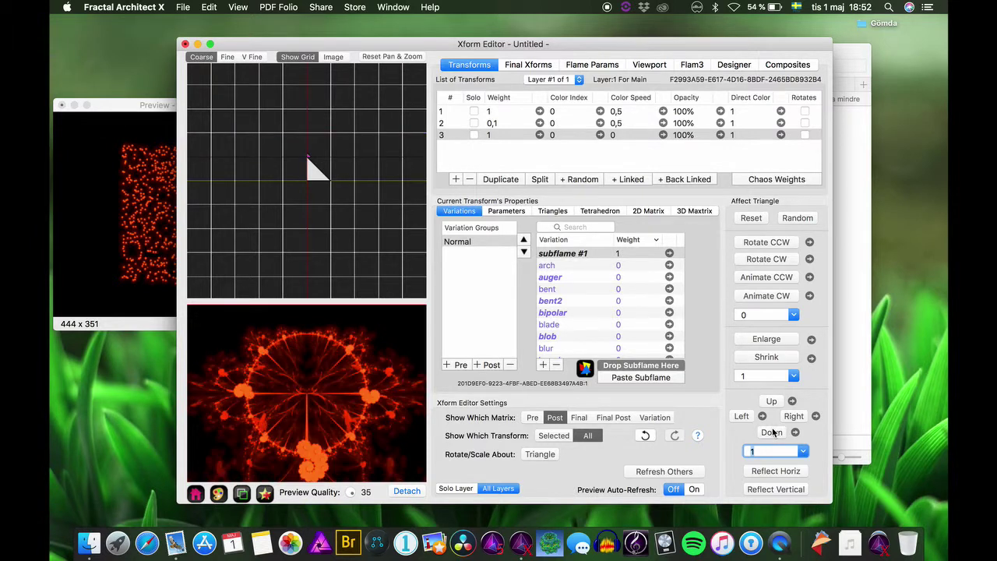
left_click(772, 433)
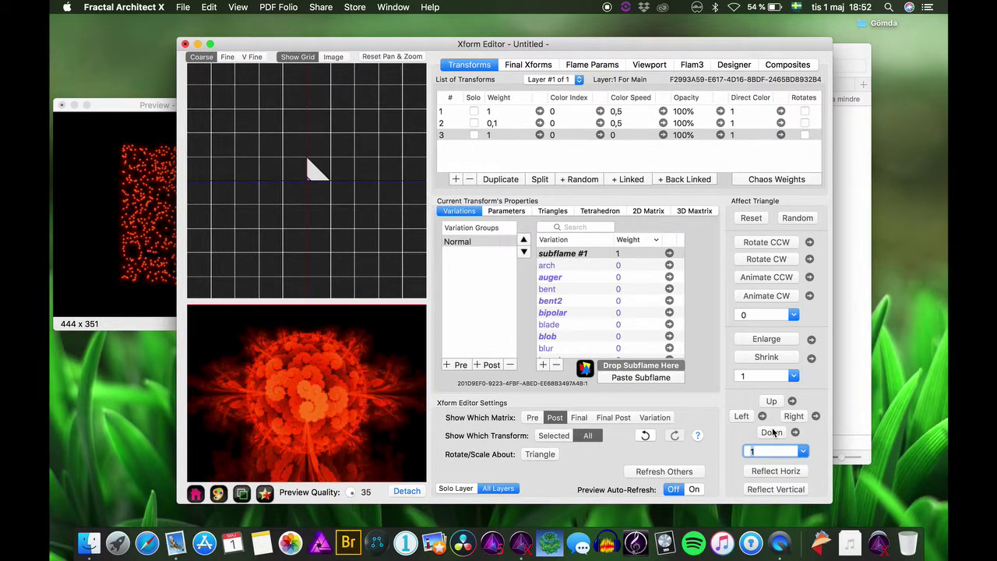
- Preview weights on transform 3's slider, then enter a weight of 5
left_click(540, 135)
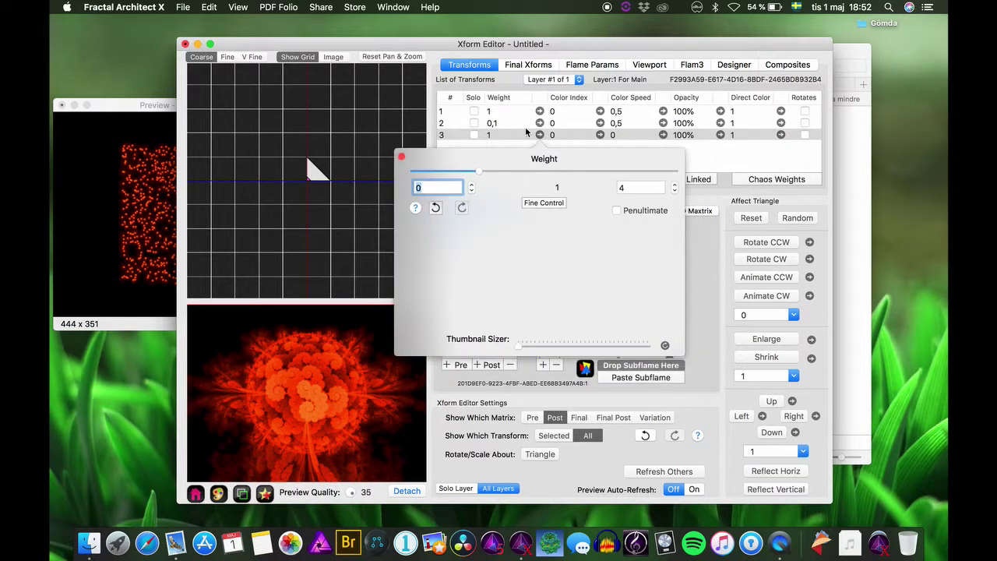
left_click_drag(479, 169, 632, 175)
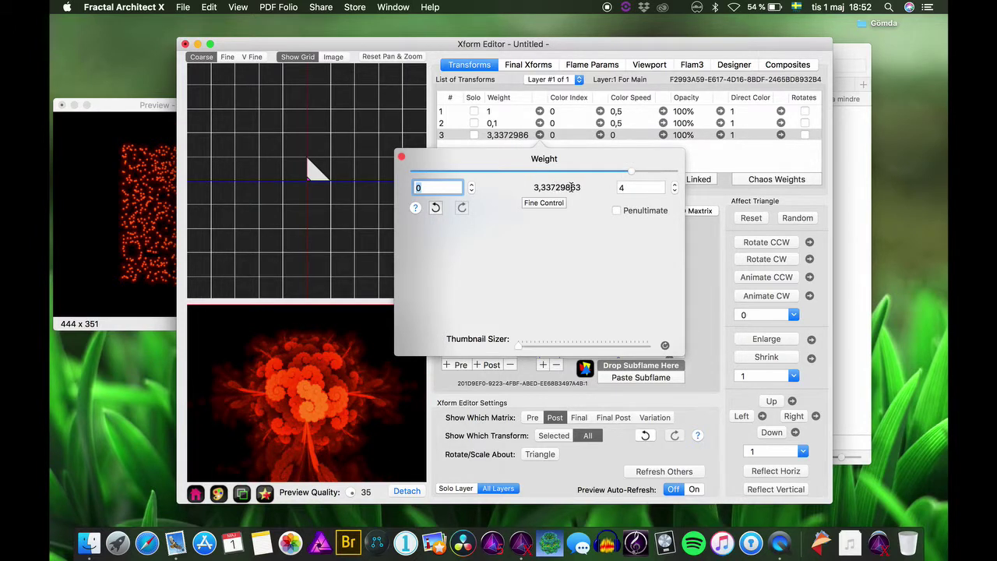
left_click(703, 285)
double_click(513, 136)
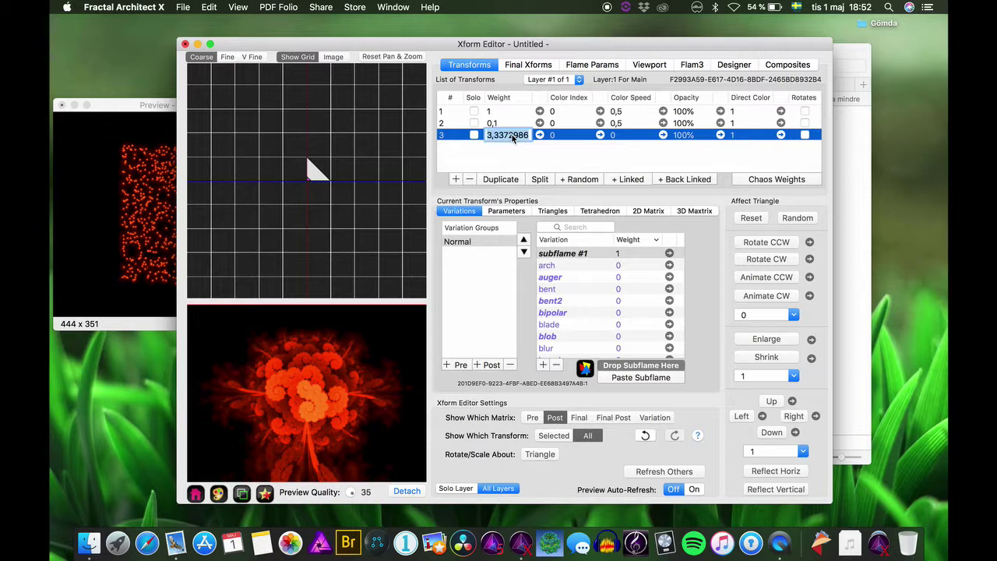
type("5")
key("Return")
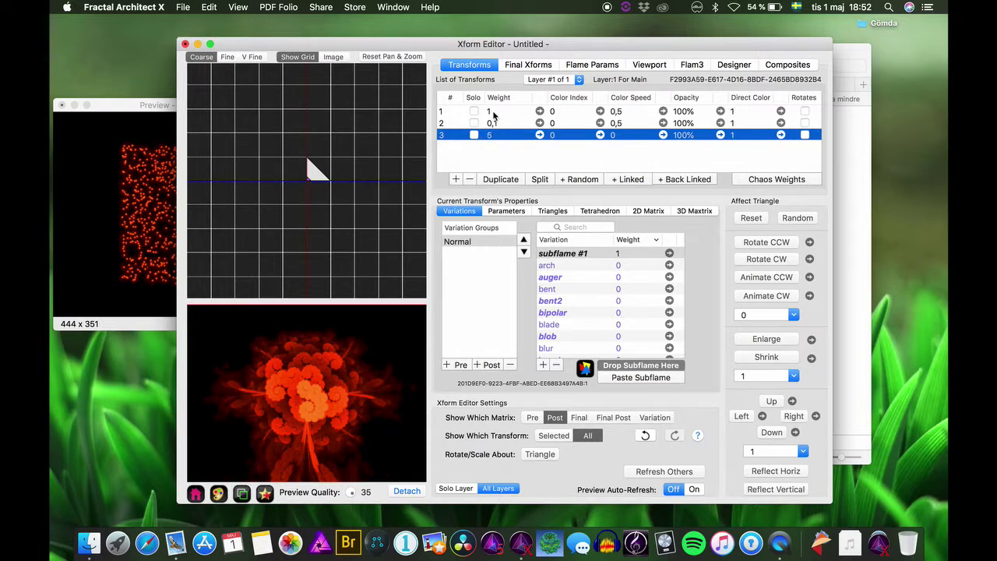
- Raise transform 2's weight to about 1.33 with its weight slider
left_click(497, 124)
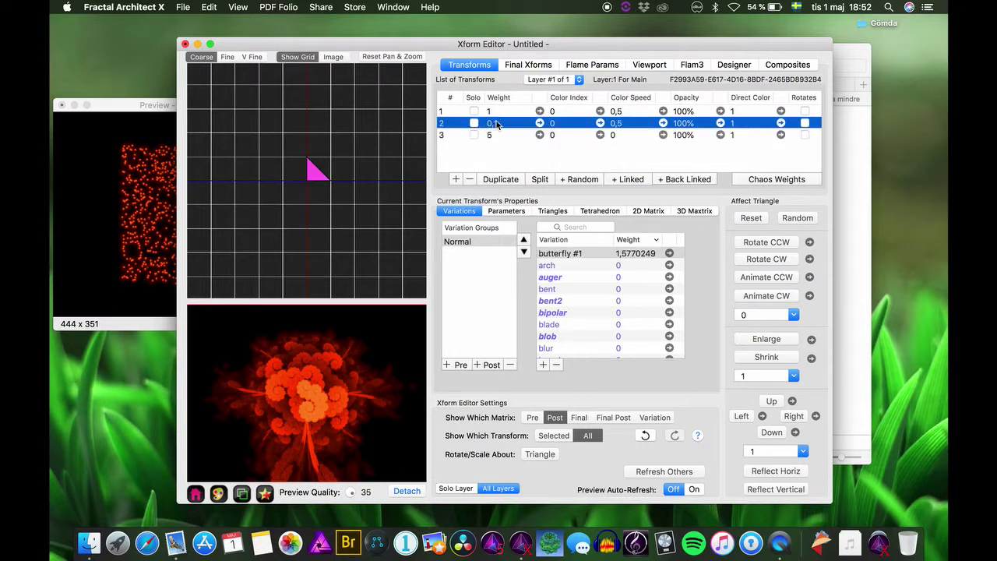
left_click(540, 123)
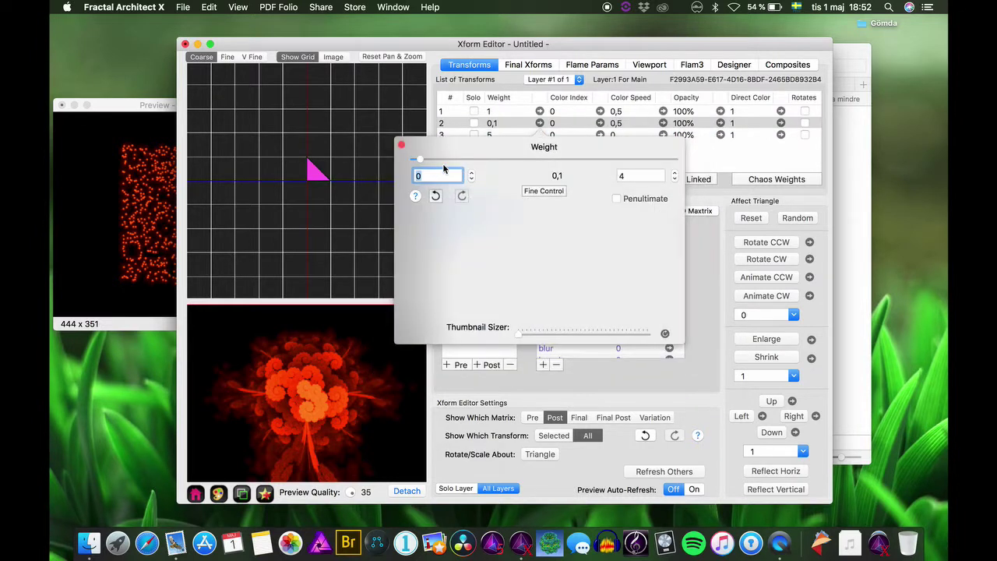
left_click_drag(418, 159, 499, 161)
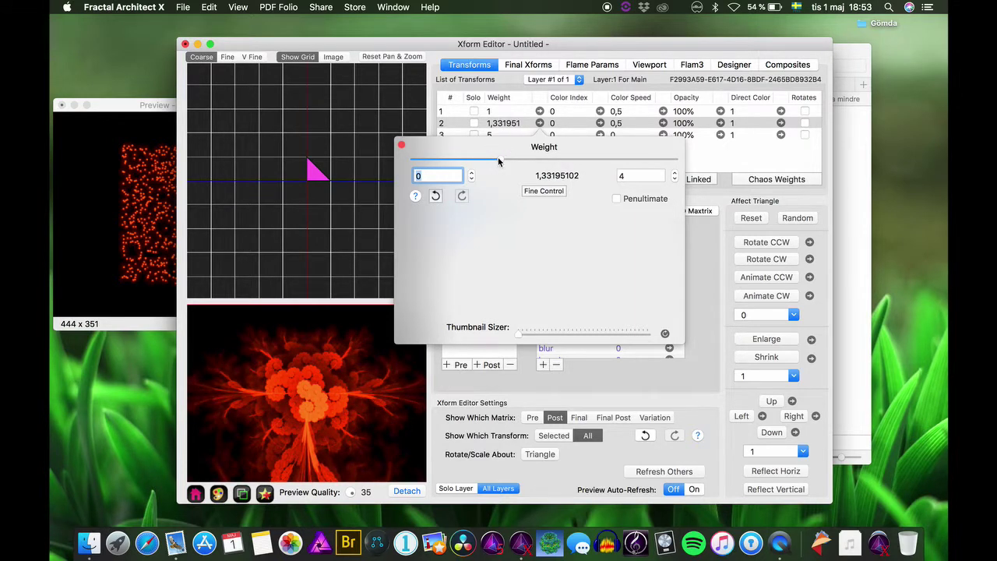
left_click(402, 145)
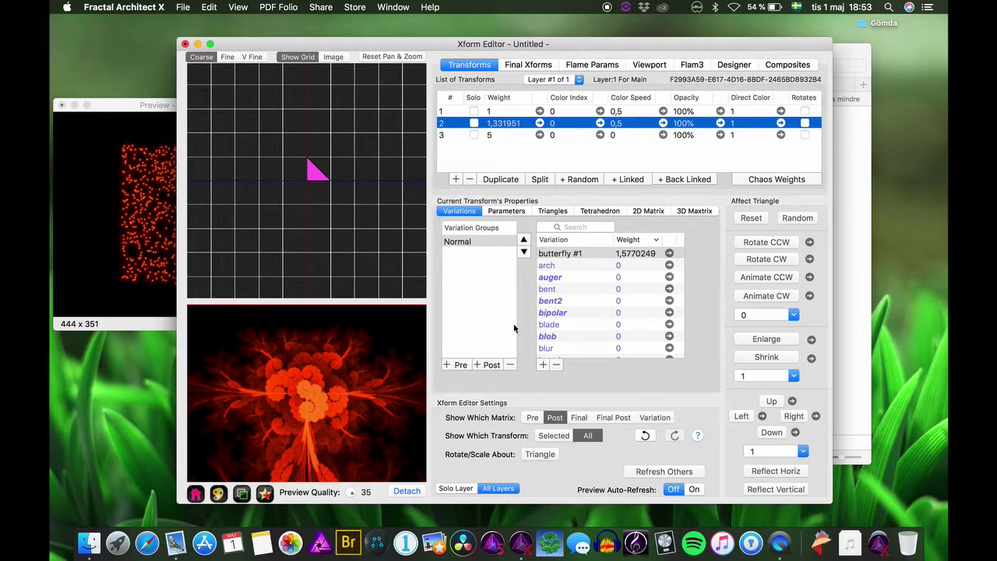
- Set transform 2's butterfly variation weight to about 1.88, then reselect transform 3
left_click(670, 254)
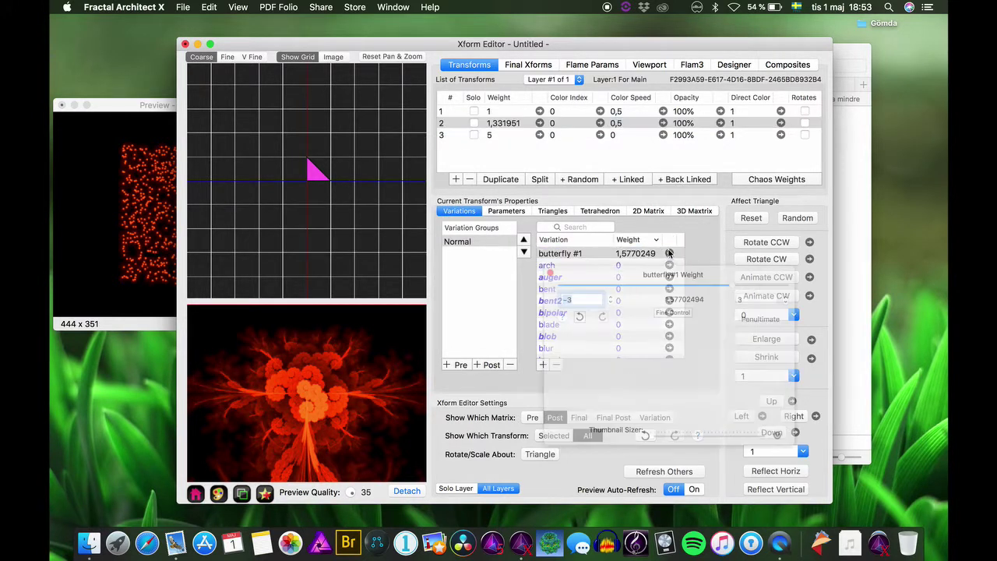
mouse_move(743, 289)
left_mouse_down()
mouse_move(709, 293)
mouse_move(757, 300)
left_mouse_up()
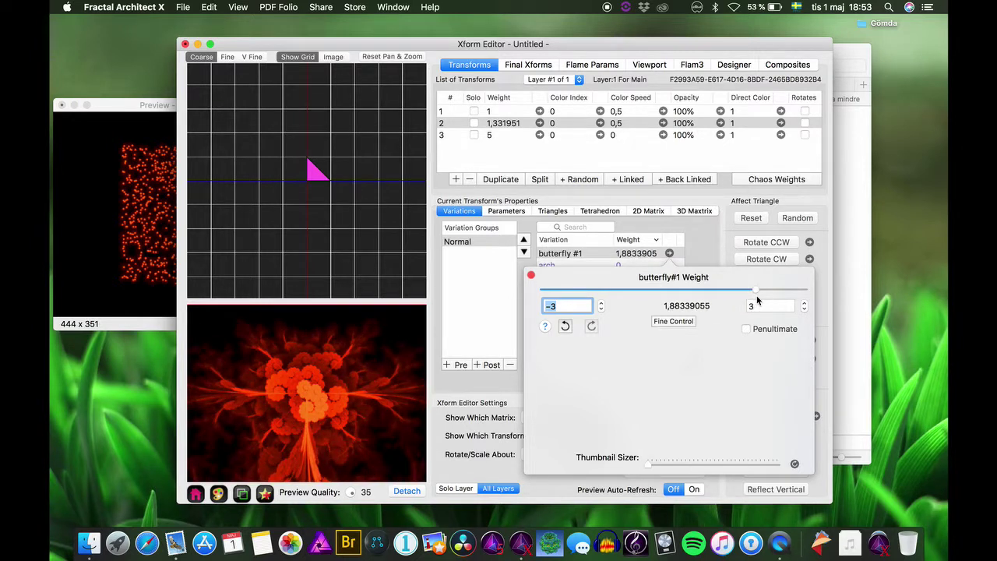
left_click(530, 276)
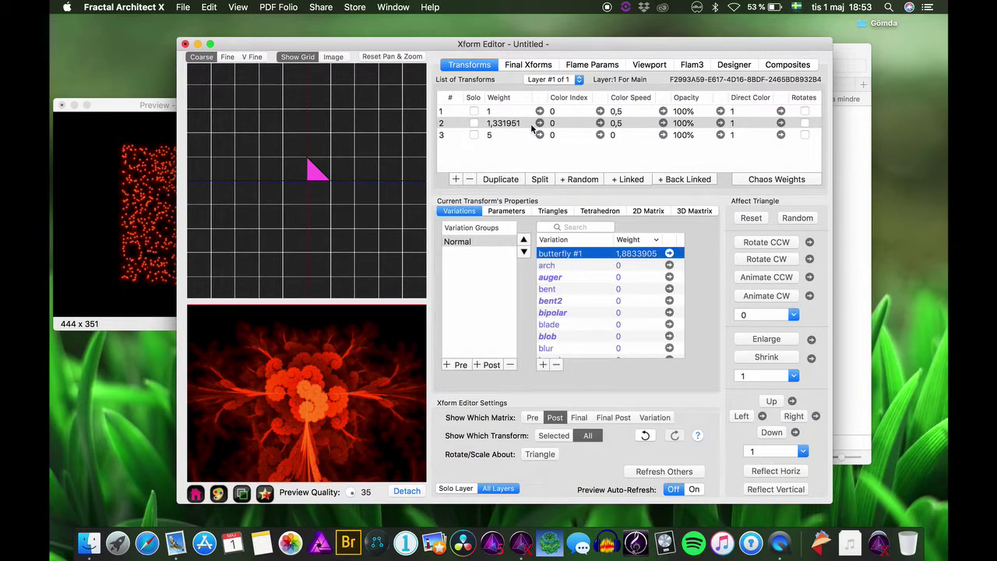
left_click(500, 135)
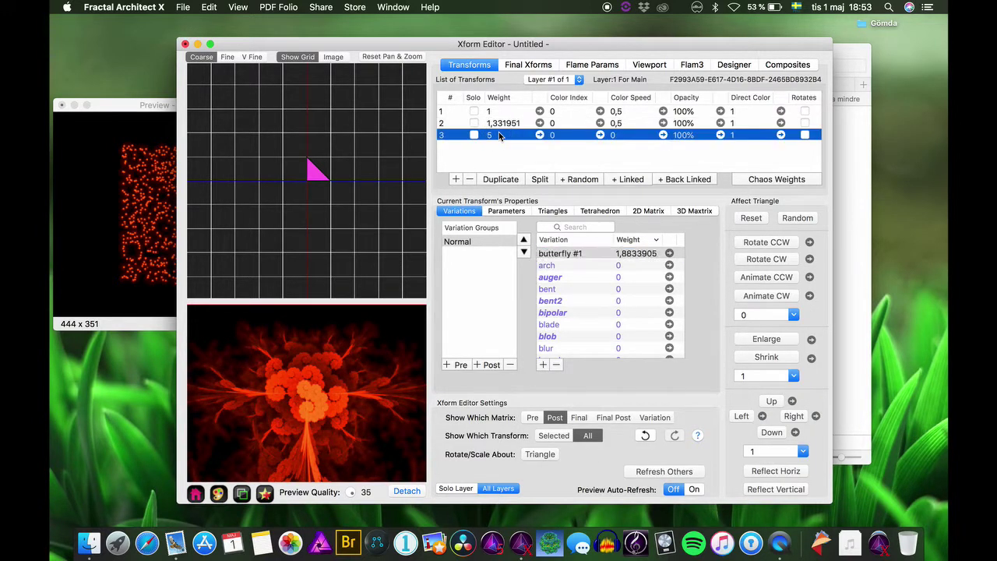
- Give transform 3 colour speed 1 and colour index about 0.667
double_click(613, 135)
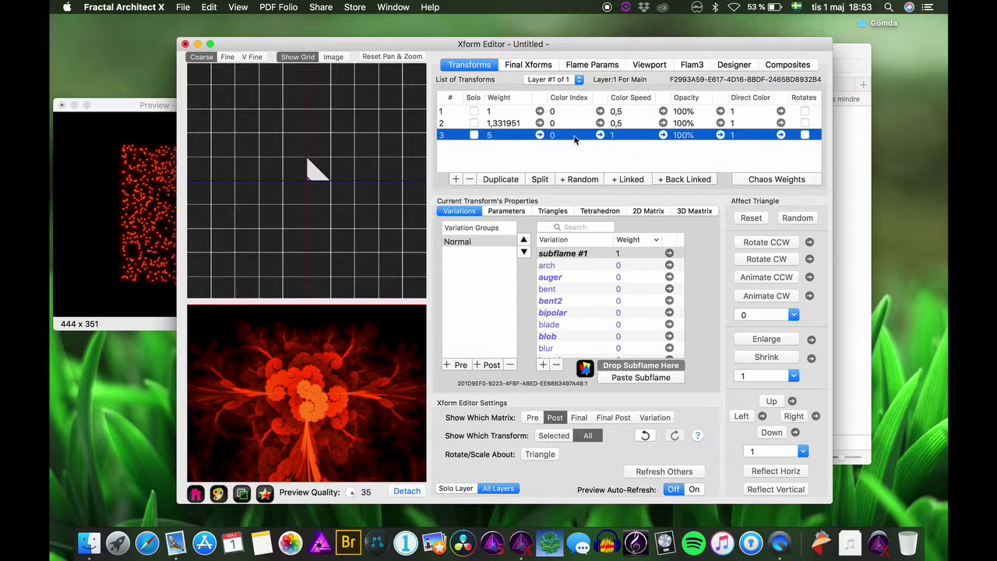
left_click(600, 135)
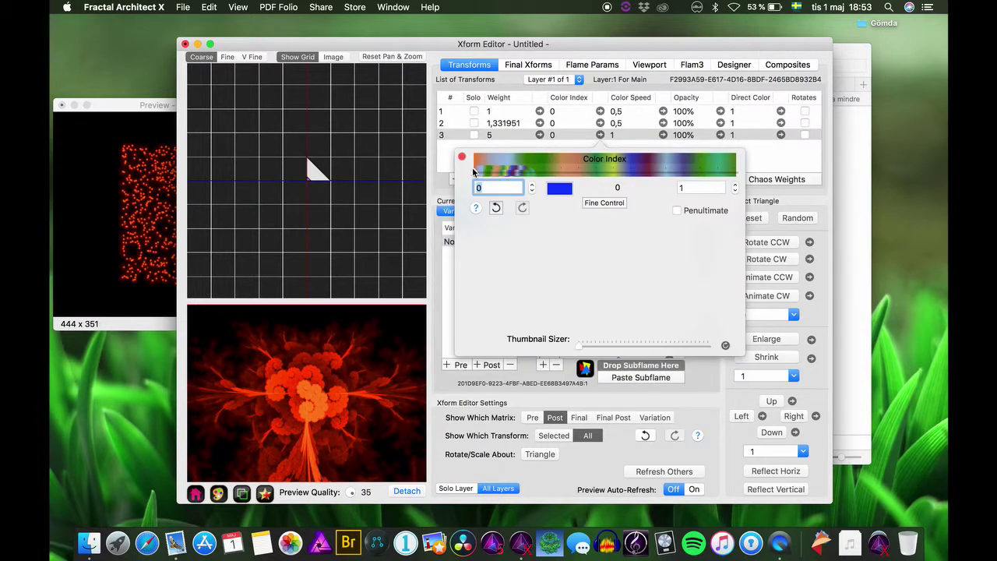
left_click_drag(476, 170, 533, 173)
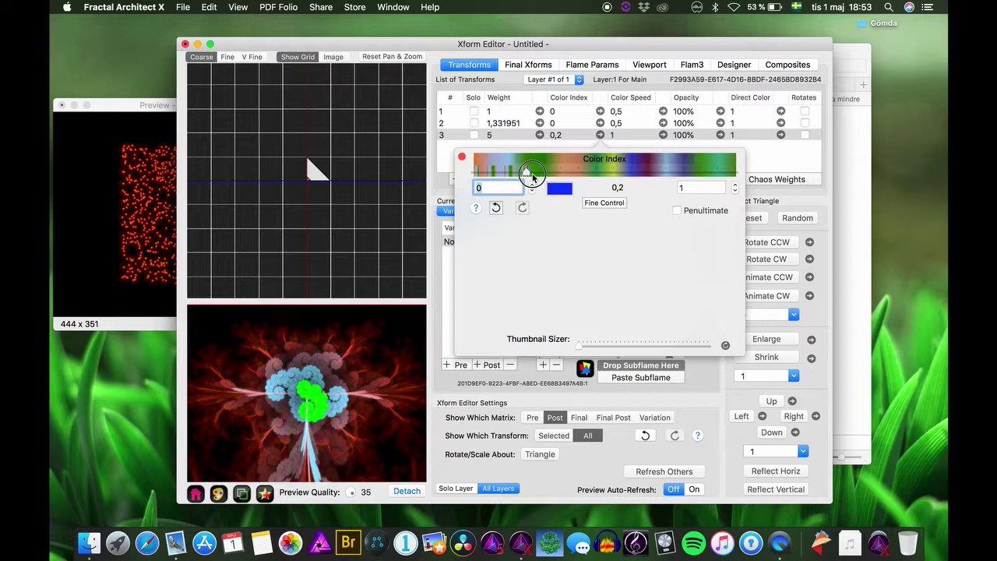
left_click_drag(533, 177, 644, 173)
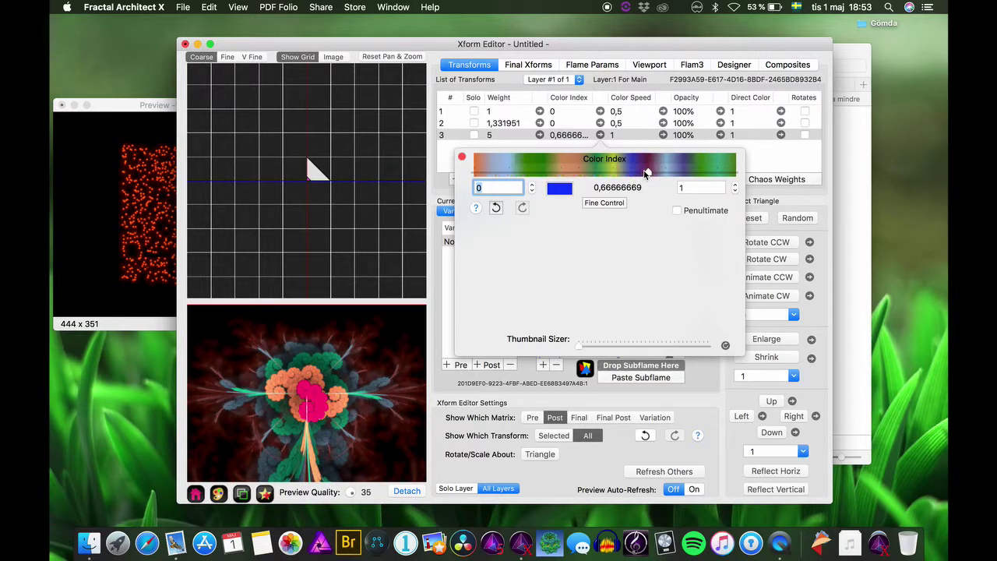
left_click(463, 157)
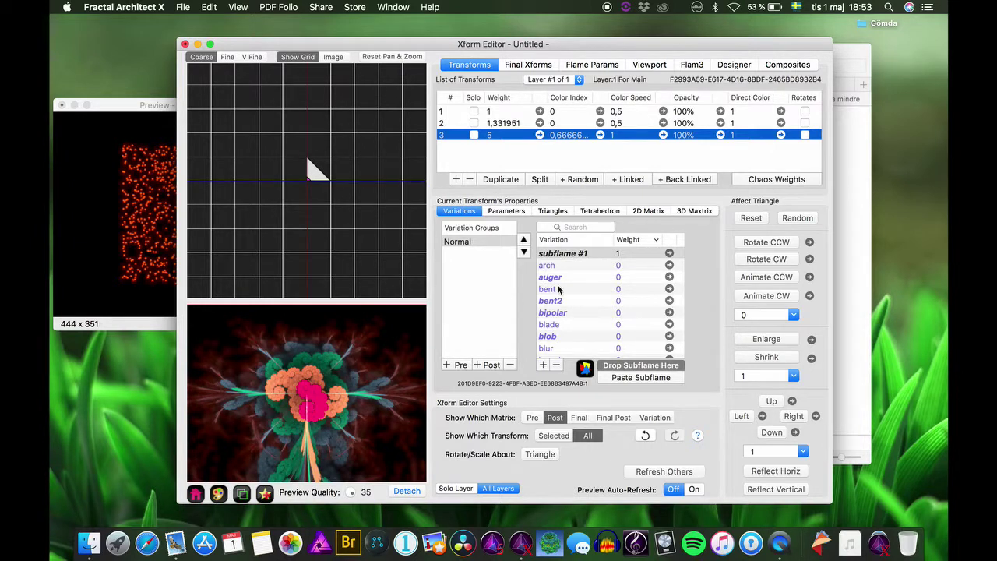
- Shrink the viewport scale from 200 to about 90.8 to make the flower smaller
left_click(592, 65)
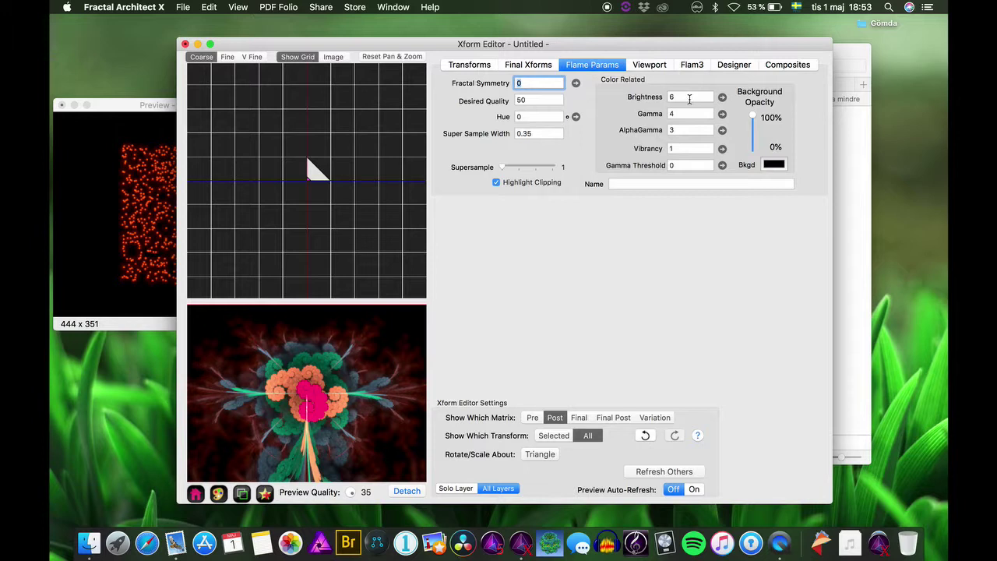
left_click(650, 66)
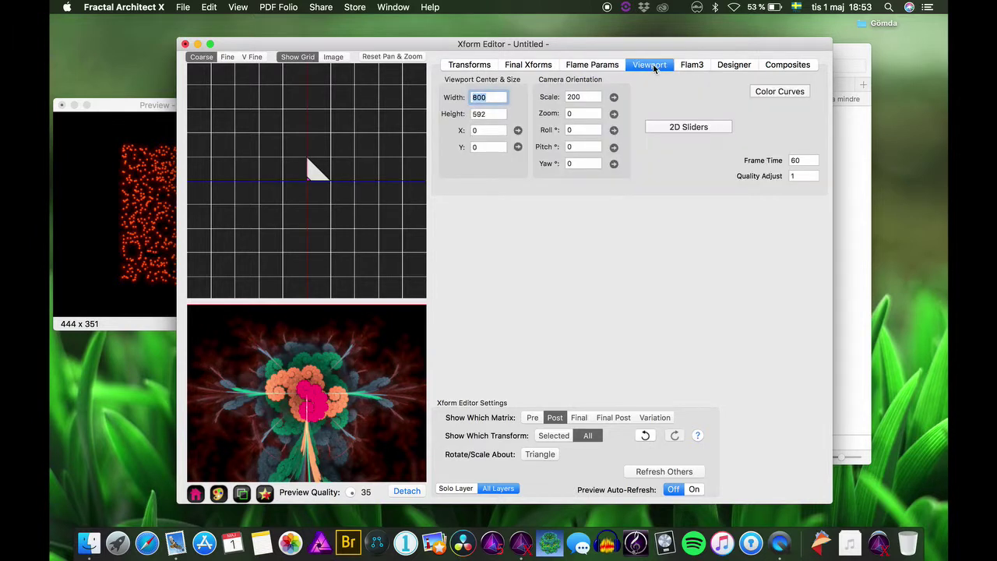
left_click(614, 98)
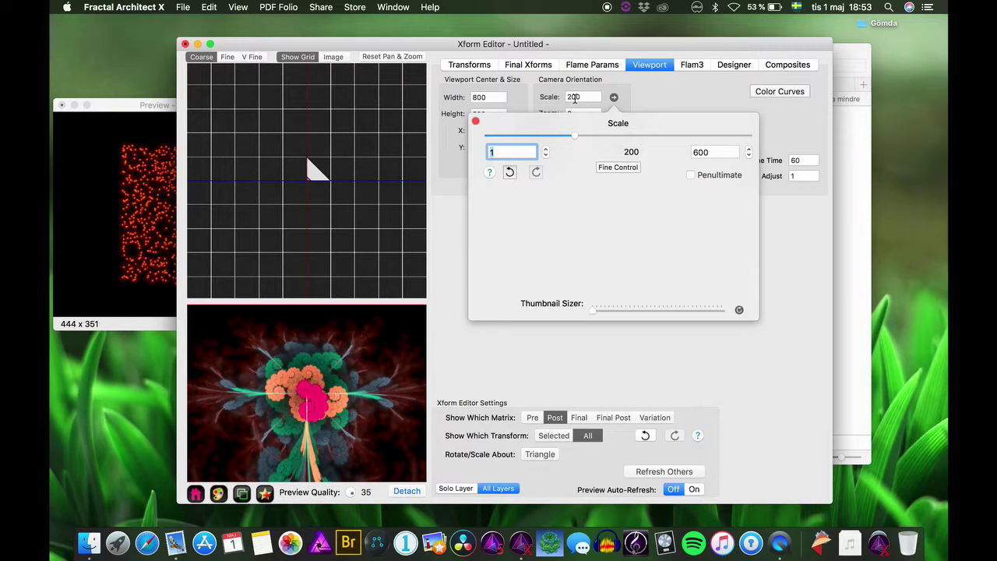
left_click_drag(572, 135, 525, 137)
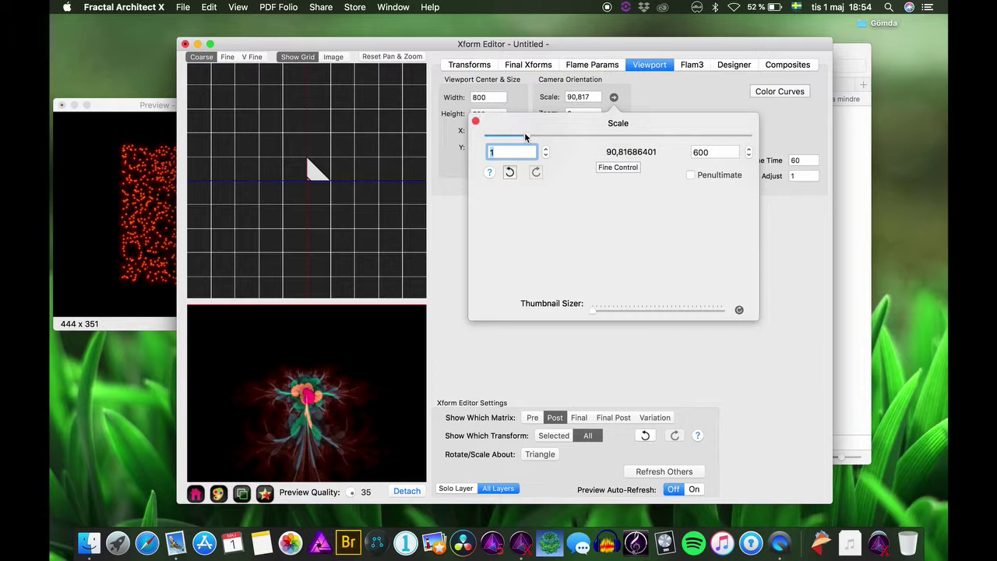
left_click(475, 122)
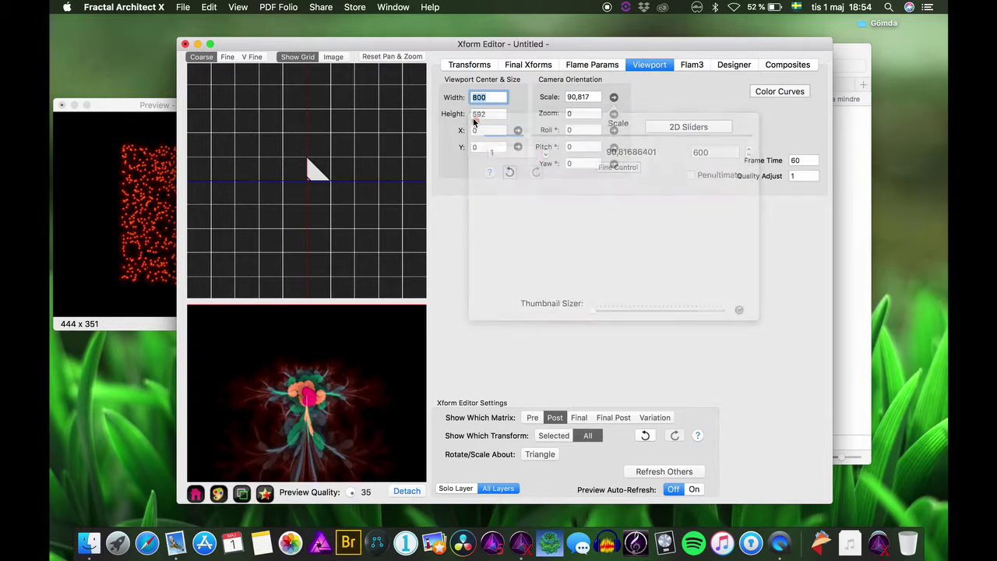
left_click(465, 65)
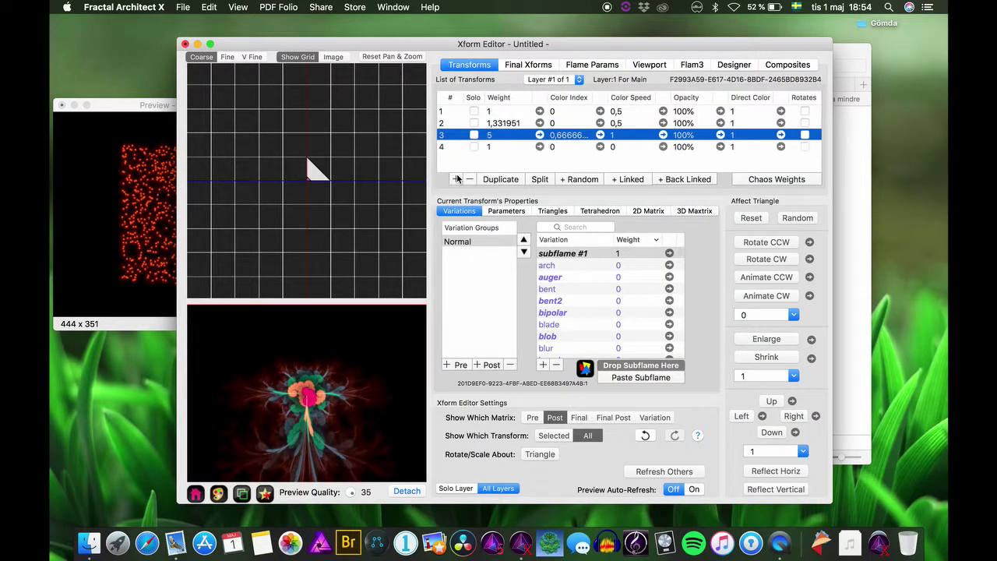
- Replace transform 4's linear variation with hypertile2 at weight 1
left_click(498, 146)
left_click(621, 253)
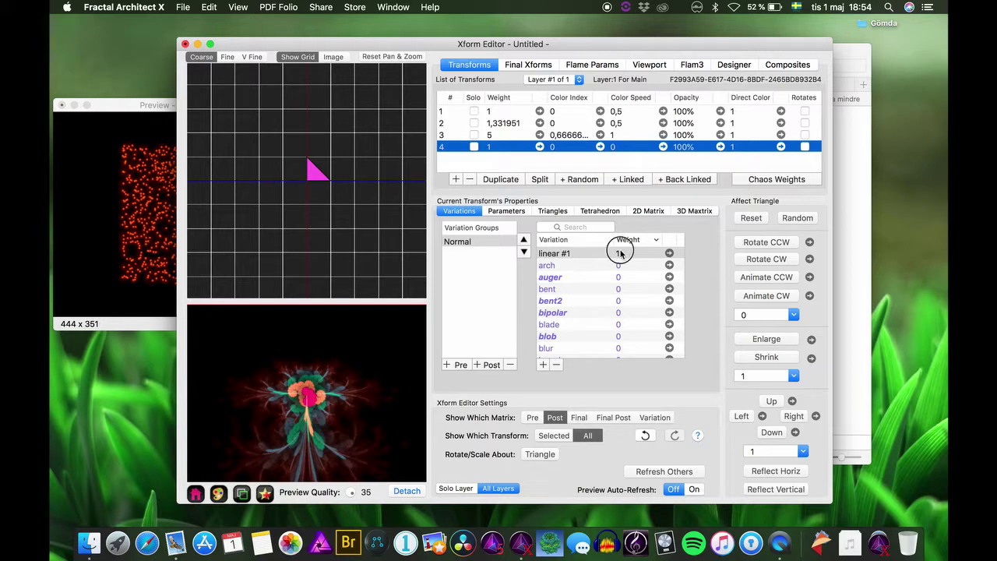
double_click(621, 253)
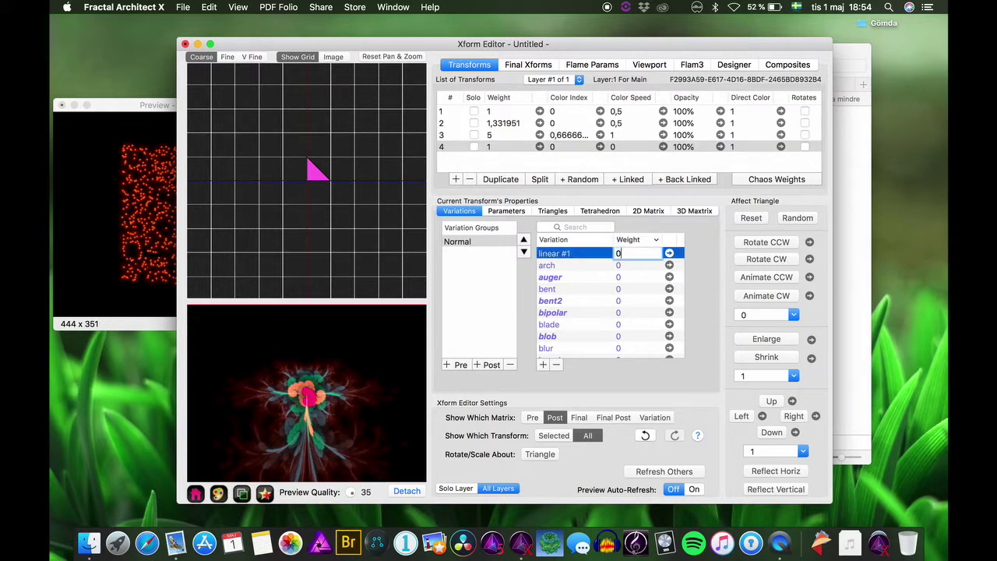
key("Return")
left_click(547, 300)
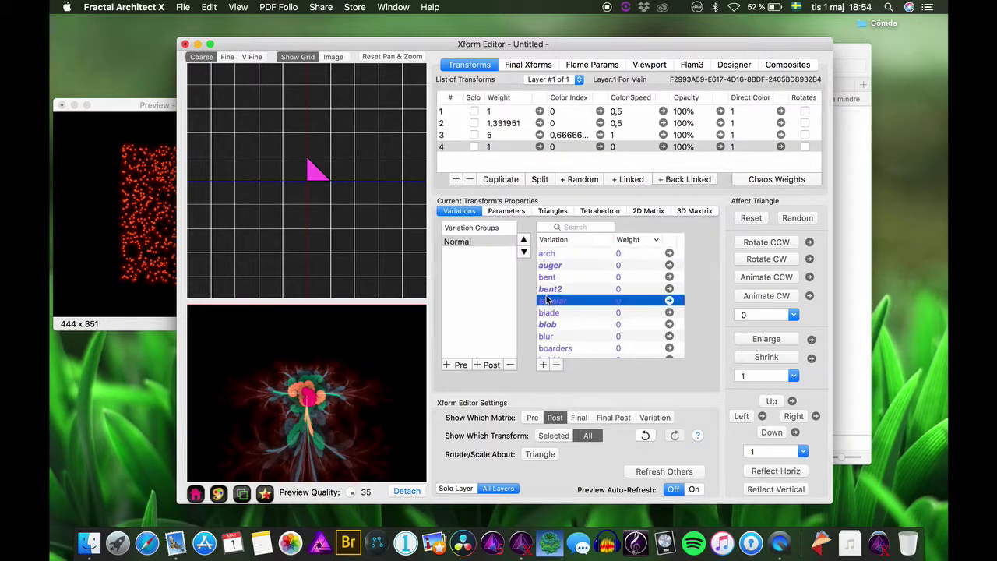
type("hy")
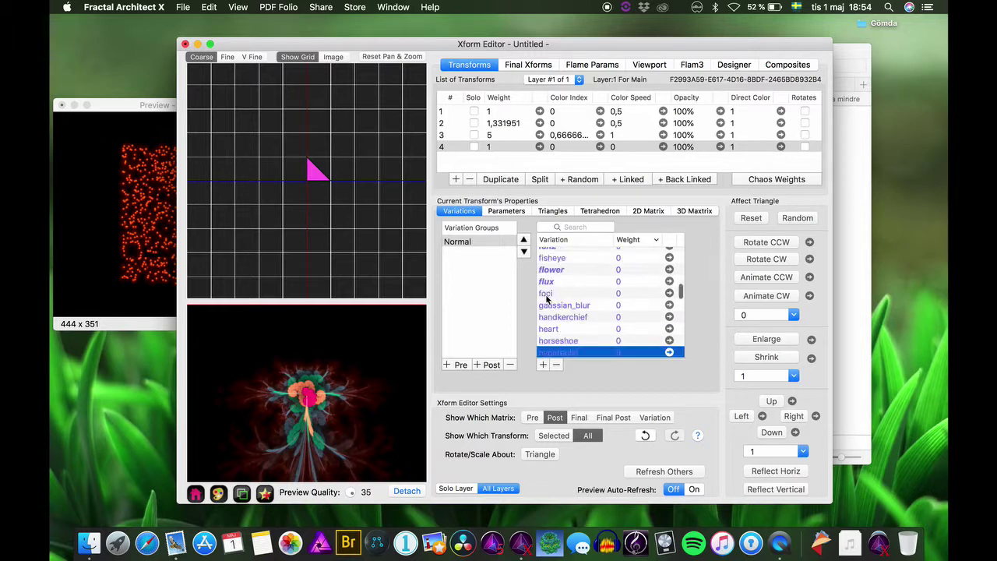
scroll(616, 341, "down", 3)
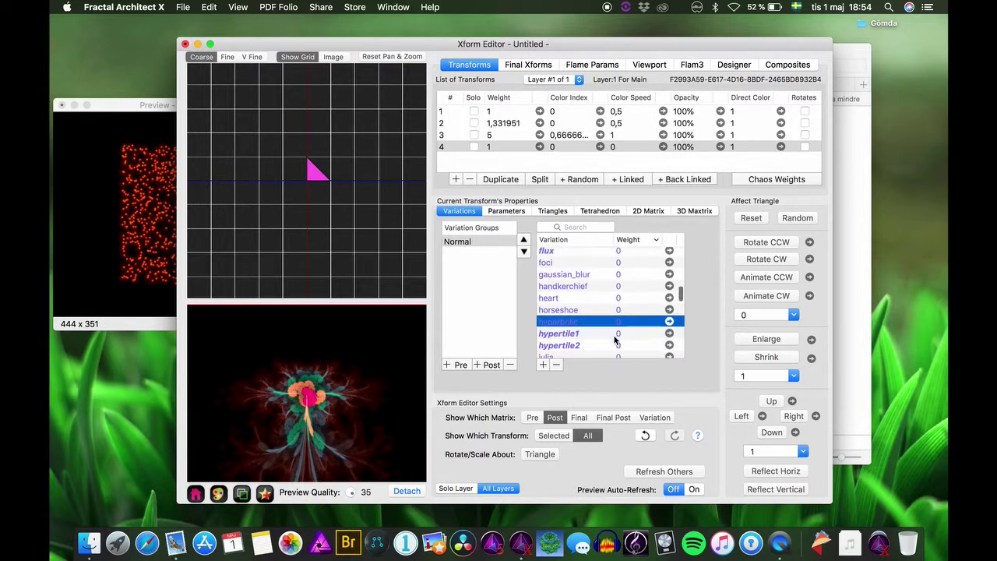
double_click(619, 320)
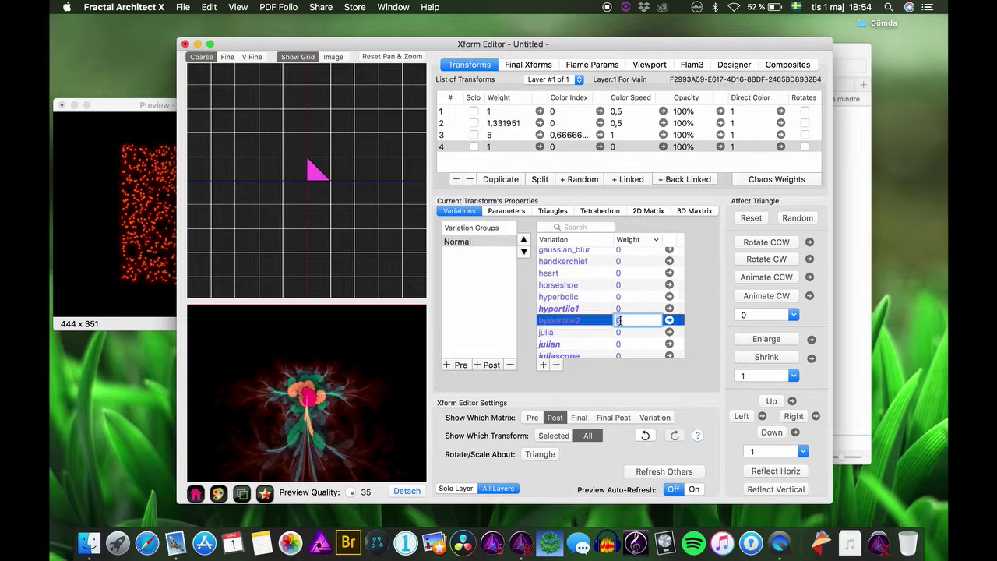
key("Return")
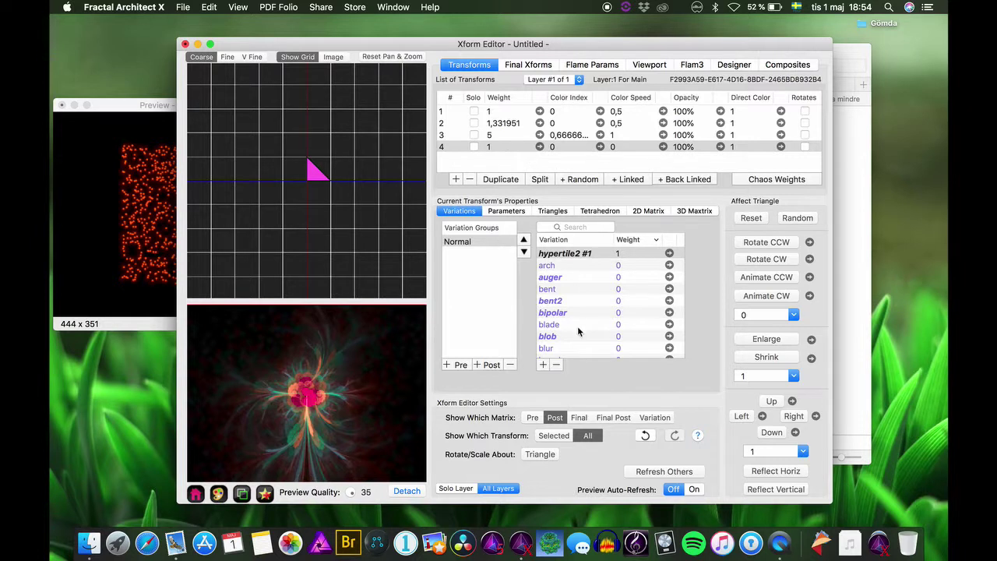
- Try moving transform 4's pre and post triangles to the right on the grid
left_click(533, 418)
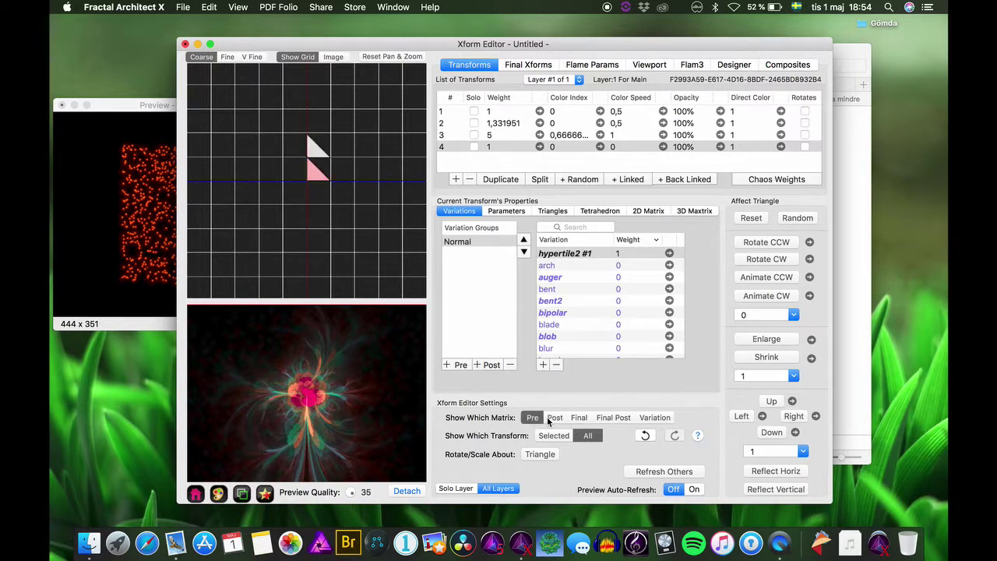
left_click(554, 418)
left_click(533, 418)
mouse_move(314, 175)
left_mouse_down()
mouse_move(366, 173)
mouse_move(377, 233)
mouse_move(300, 254)
mouse_move(231, 236)
mouse_move(311, 186)
left_mouse_up()
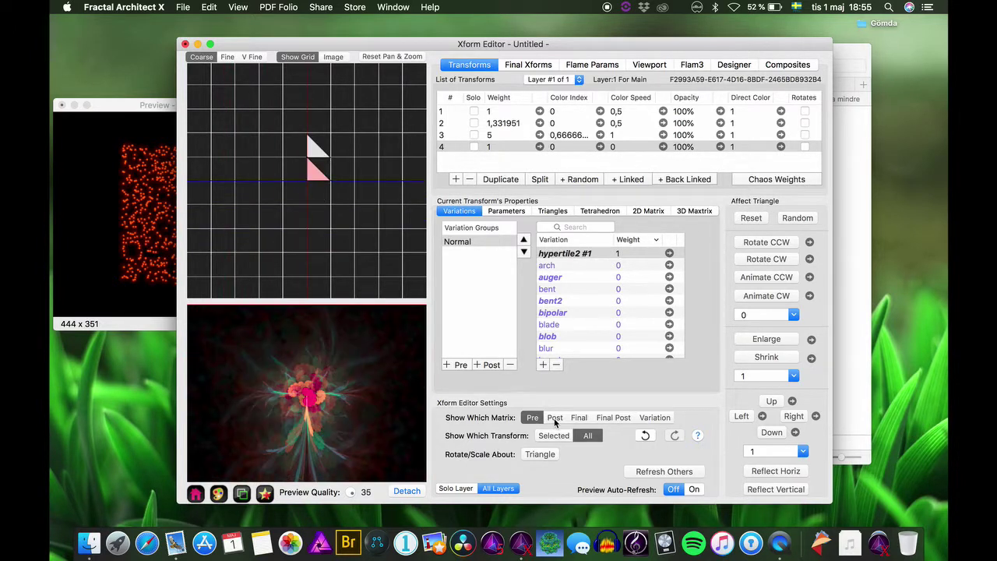
left_click(554, 418)
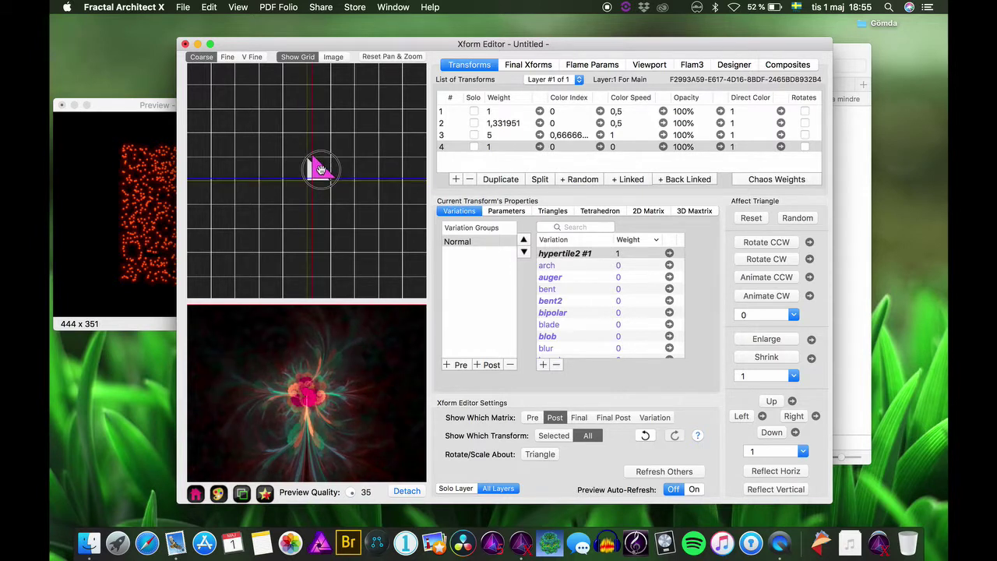
left_click_drag(320, 169, 372, 223)
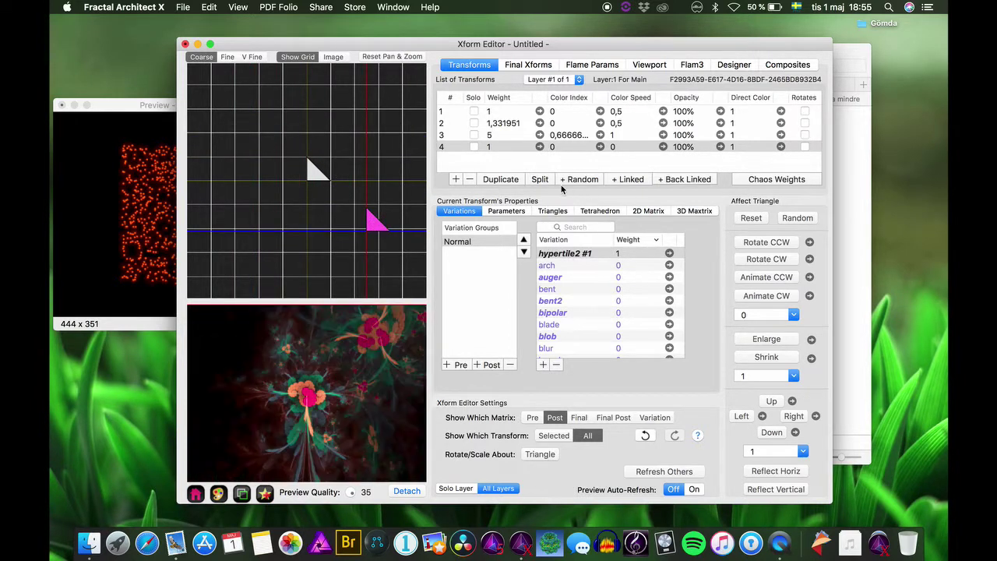
- Reset transform 4's triangle, then move and enlarge its pink pre triangle
left_click(752, 220)
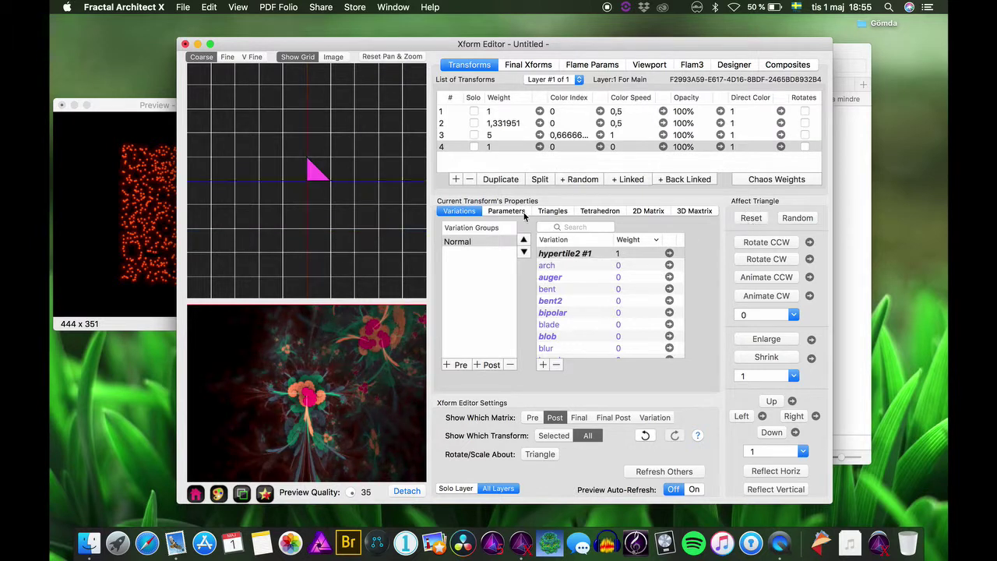
left_click(532, 418)
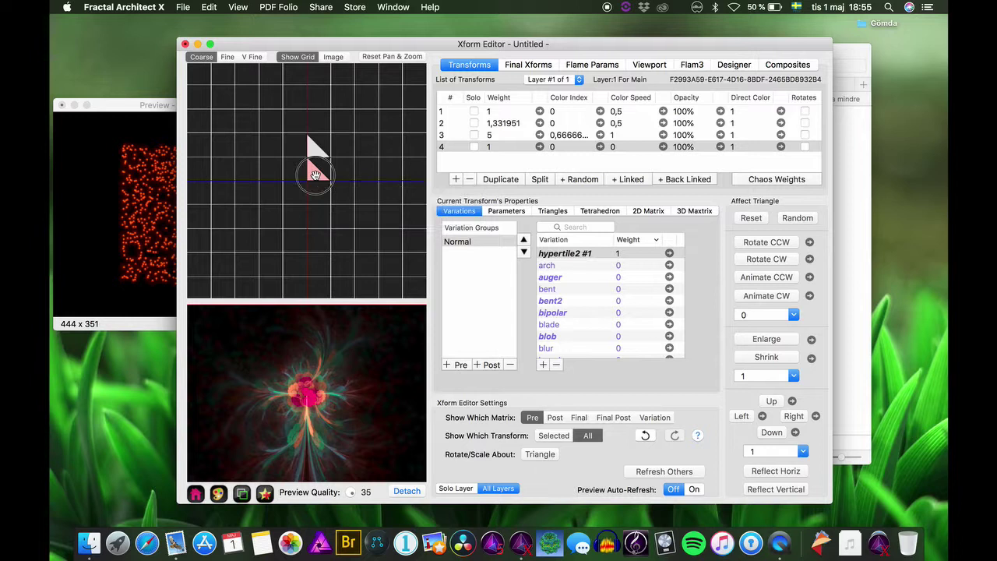
left_click_drag(315, 165, 349, 177)
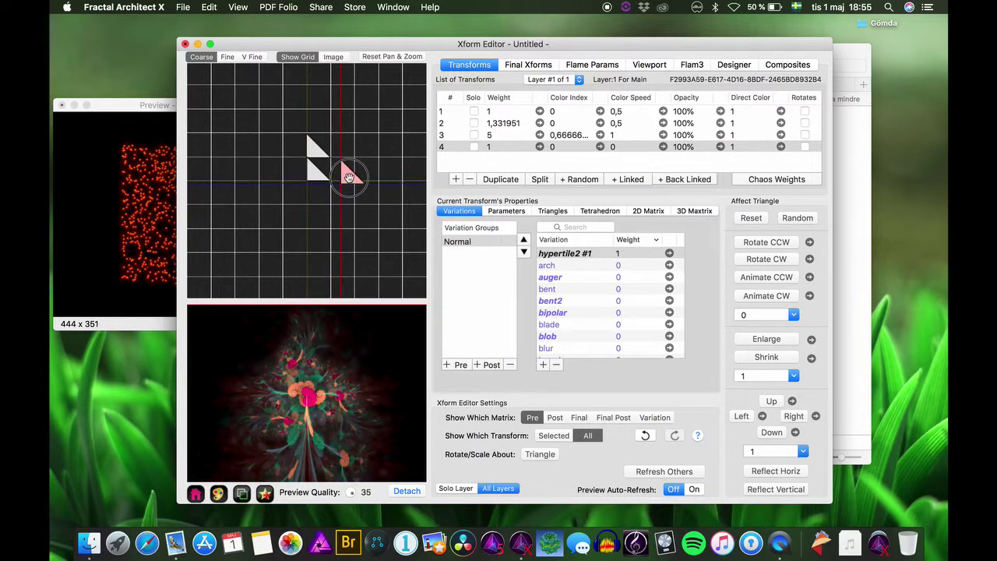
mouse_move(352, 173)
left_mouse_down()
mouse_move(371, 151)
mouse_move(367, 168)
left_mouse_up()
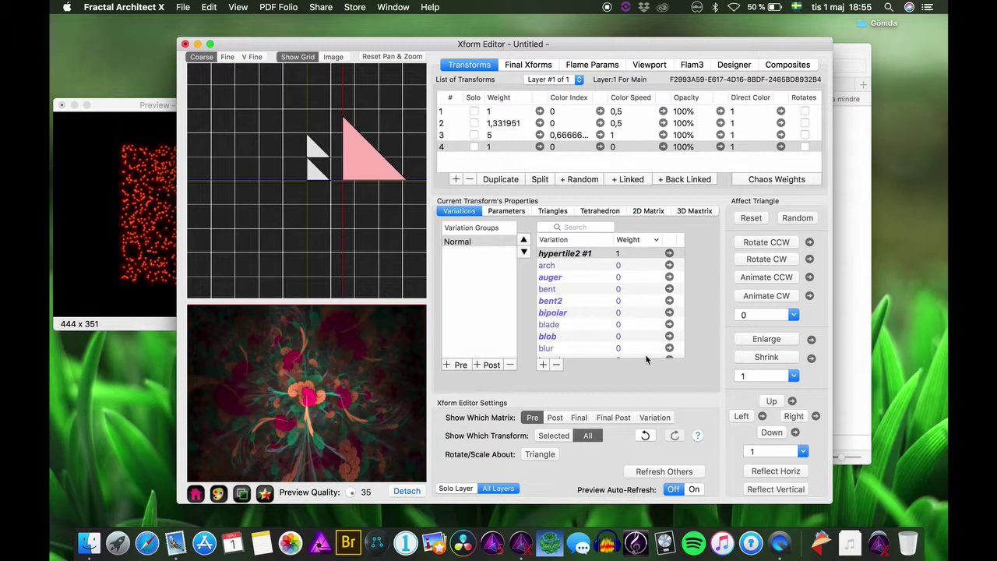
- Add a final transform using the hypertile2 variation
left_click(530, 68)
left_click(452, 178)
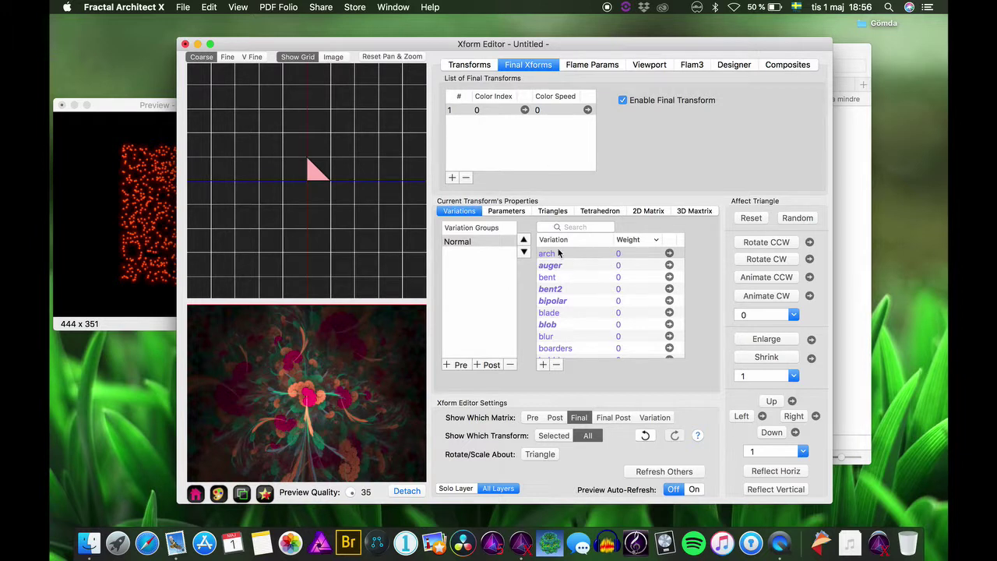
left_click(554, 301)
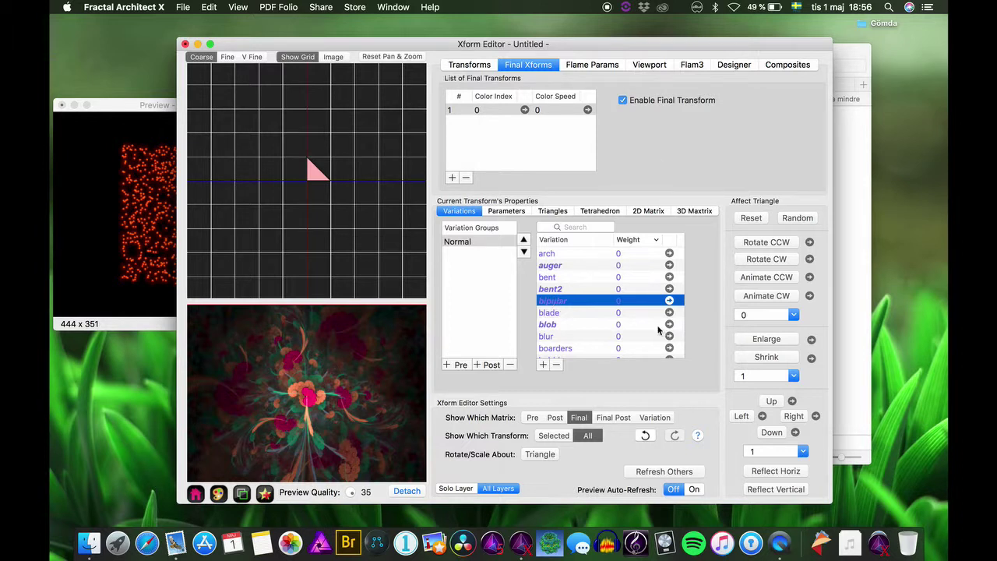
key("Down")
key("Down")
key("Down")
key("Down")
key("Down")
key("Down")
key("Down")
key("Down")
key("Down")
key("Down")
key("Down")
key("Down")
key("Down")
key("Down")
key("Down")
key("Down")
key("Down")
key("Down")
key("Down")
key("Down")
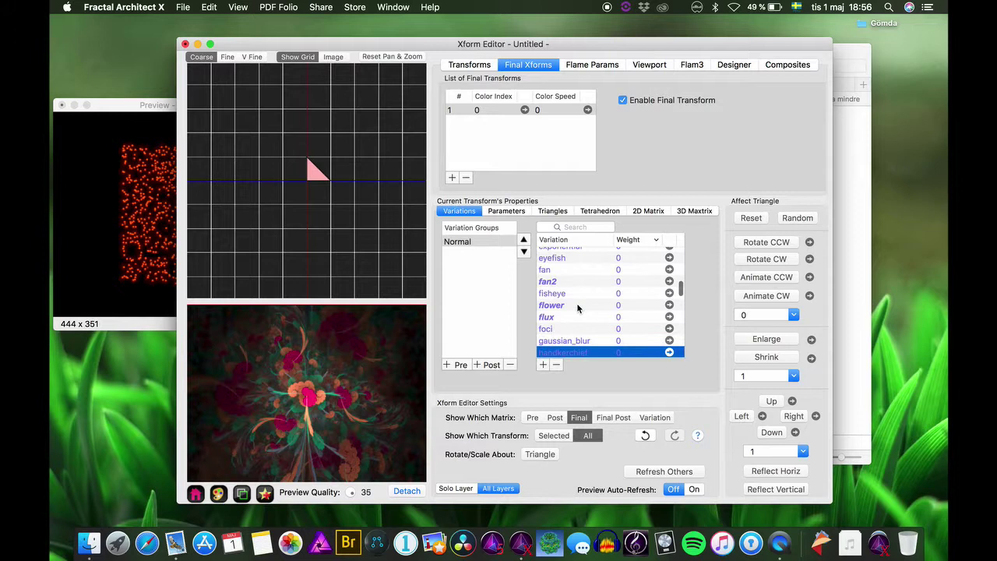
scroll(619, 341, "down", 3)
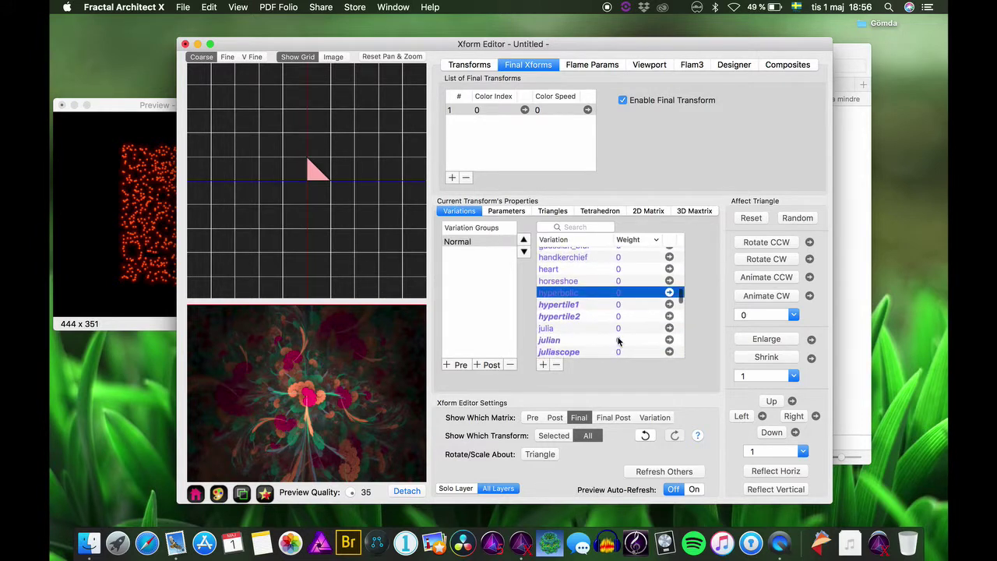
double_click(617, 316)
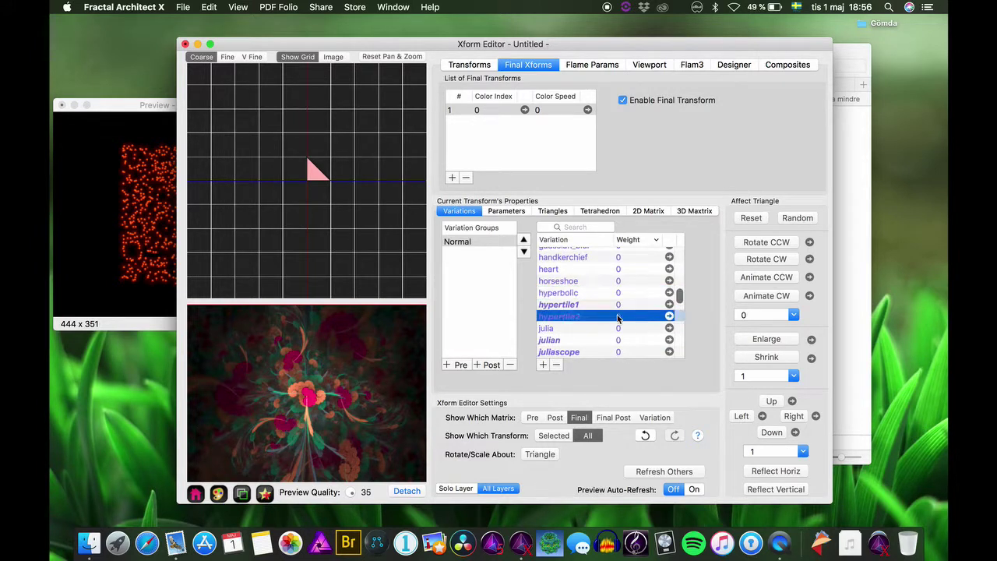
key("Return")
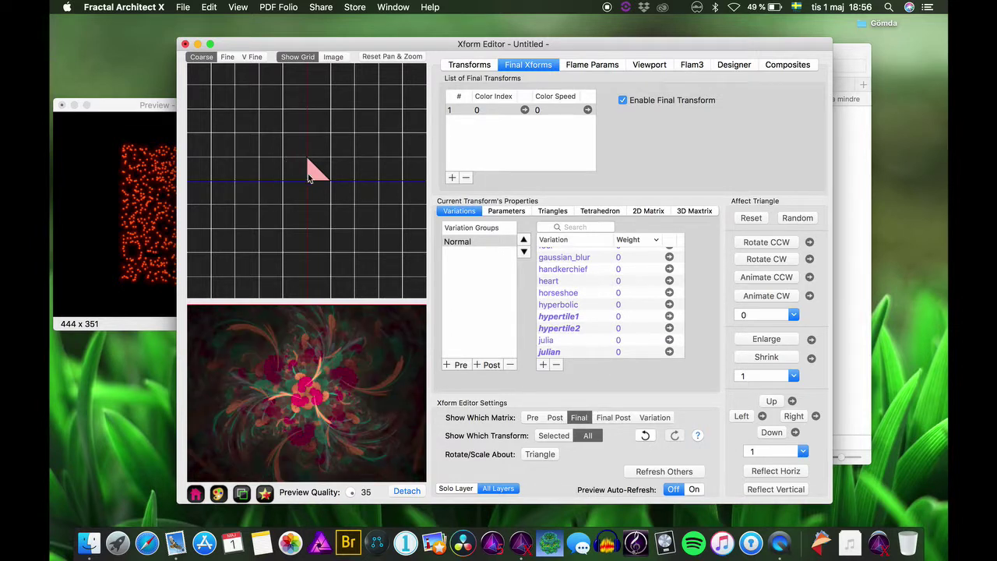
- Shift the final transform's triangle up and right, then add a second final transform
mouse_move(311, 170)
left_mouse_down()
mouse_move(337, 158)
mouse_move(342, 130)
mouse_move(376, 123)
mouse_move(397, 100)
mouse_move(345, 96)
mouse_move(316, 112)
mouse_move(313, 162)
left_mouse_up()
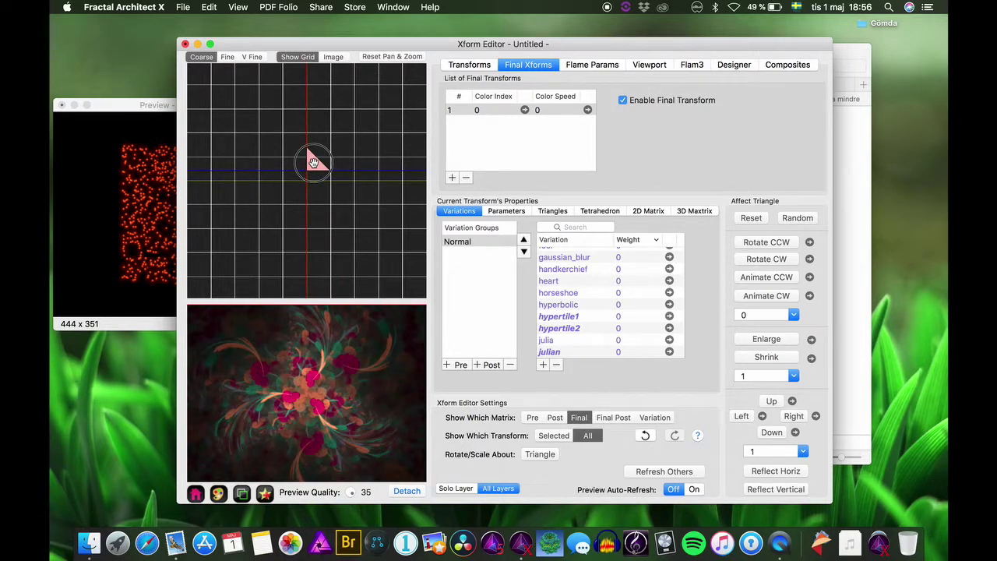
left_click_drag(313, 163, 314, 163)
left_click(453, 178)
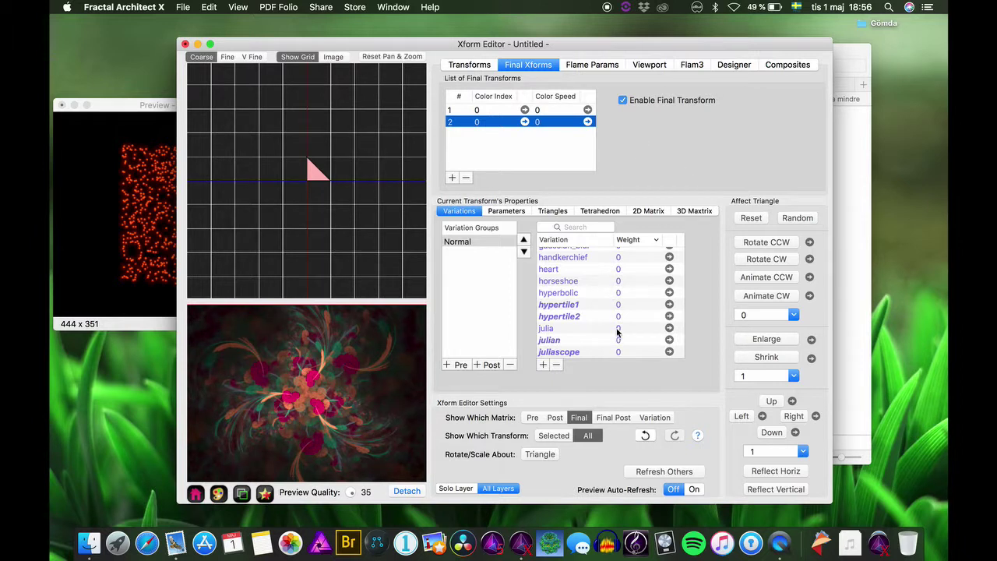
- Set the second final transform's eJulia weight to 2,806459, then close the Xform Editor
scroll(618, 331, "up", 3)
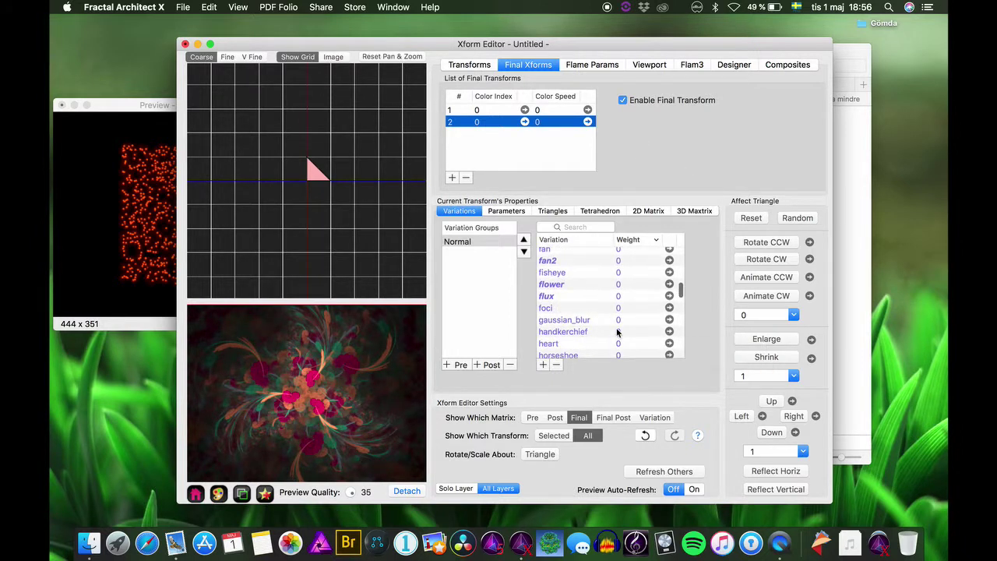
scroll(617, 331, "up", 4)
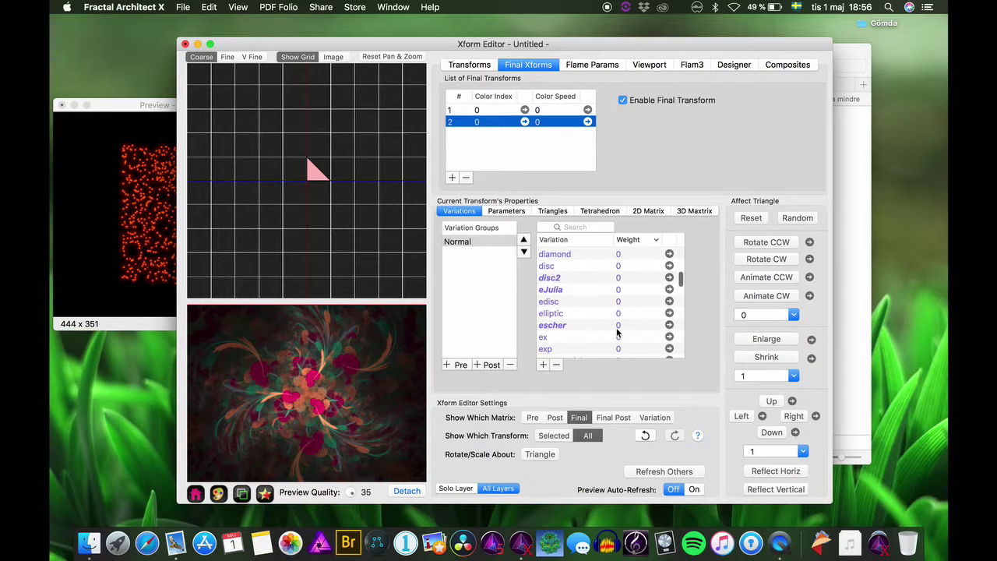
scroll(617, 331, "up", 3)
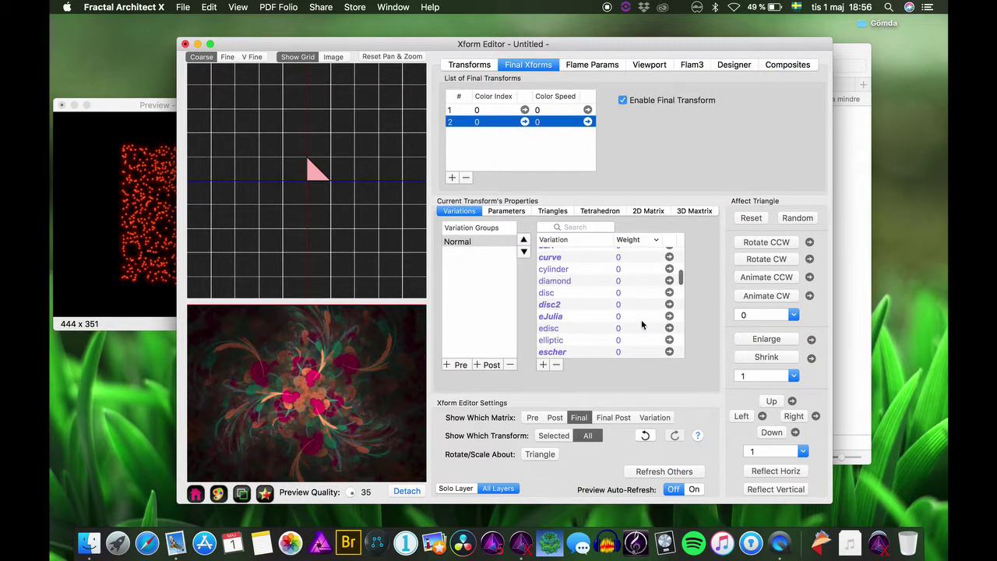
left_click(669, 316)
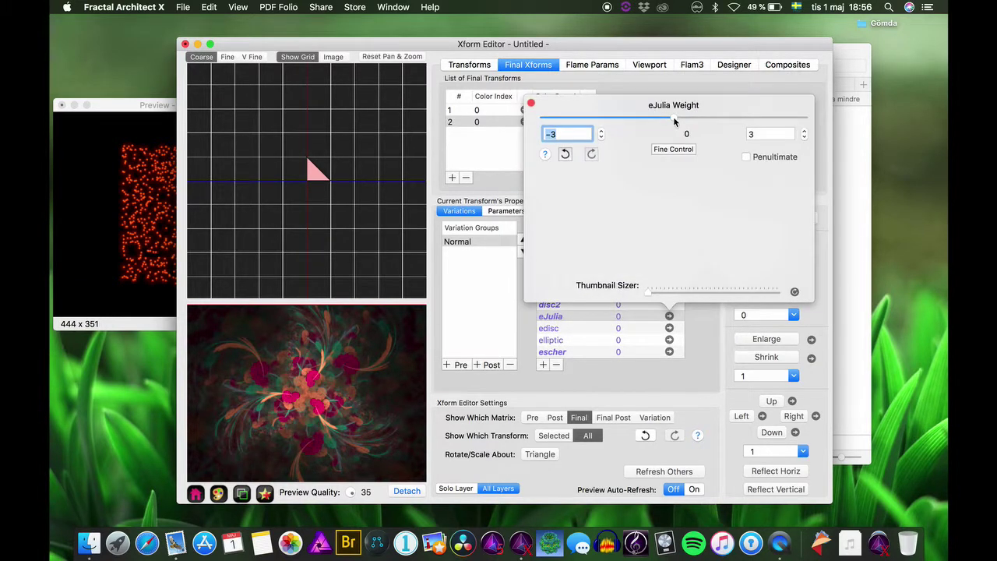
left_click_drag(675, 120, 808, 119)
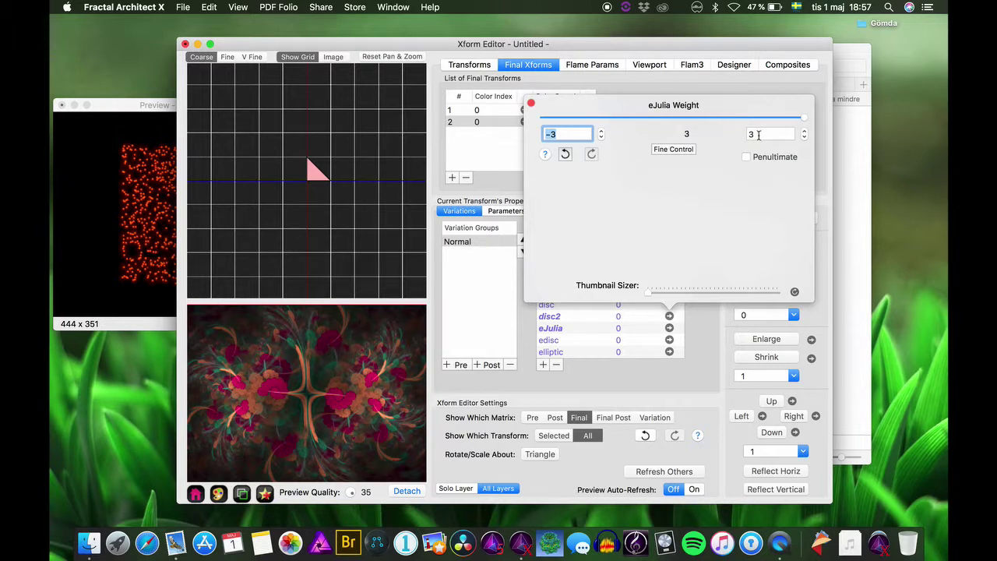
left_click_drag(803, 116, 801, 119)
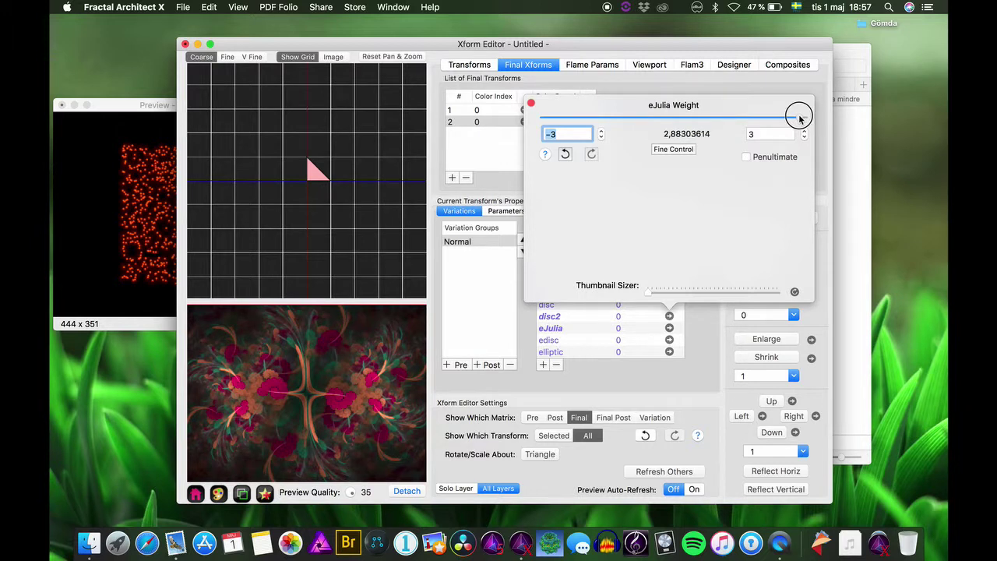
left_click_drag(800, 118, 800, 118)
left_click(363, 492)
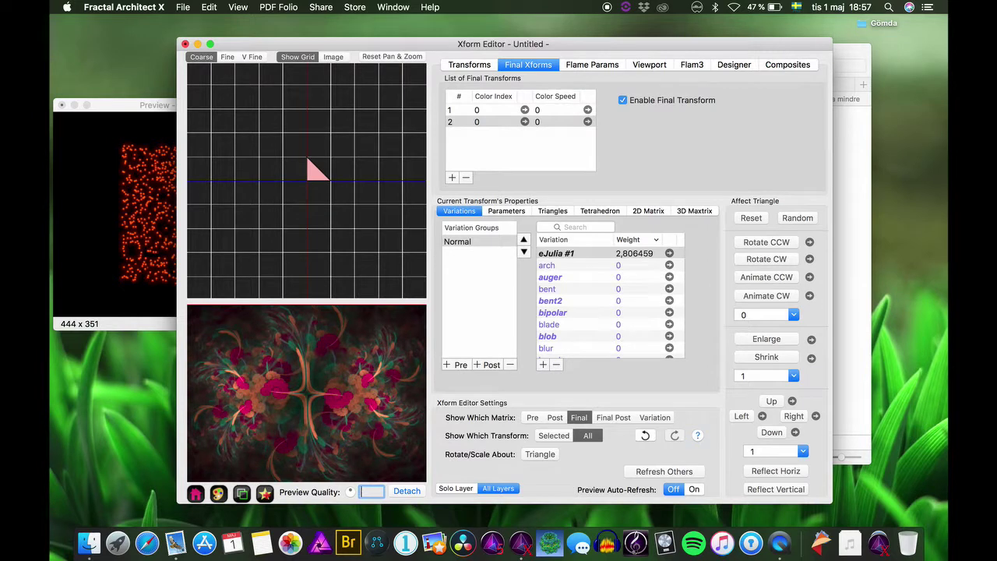
key("Return")
left_click(398, 492)
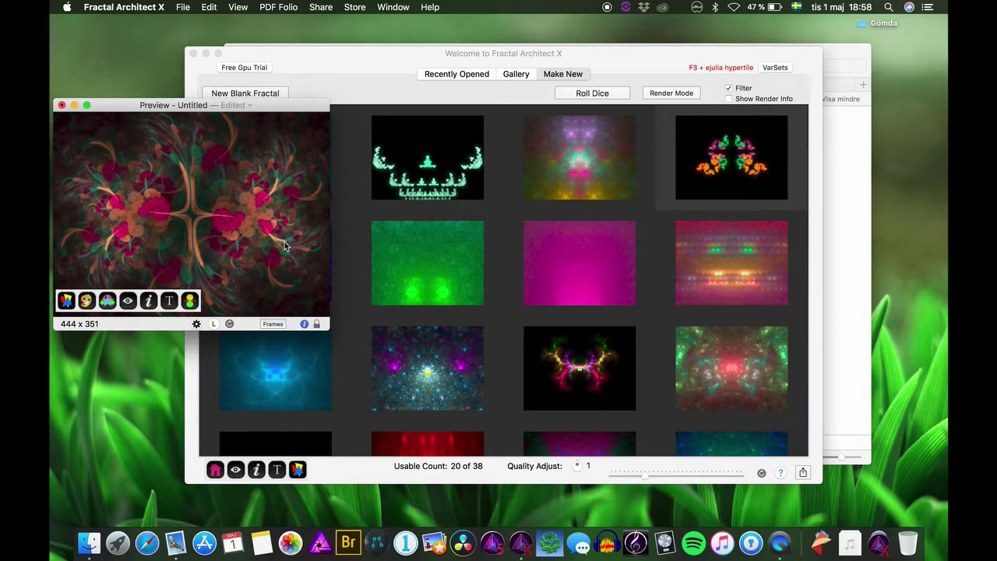
- In the Color Map, rotate the gradient and roll random gradients until magenta, white and teal appear
left_click(87, 301)
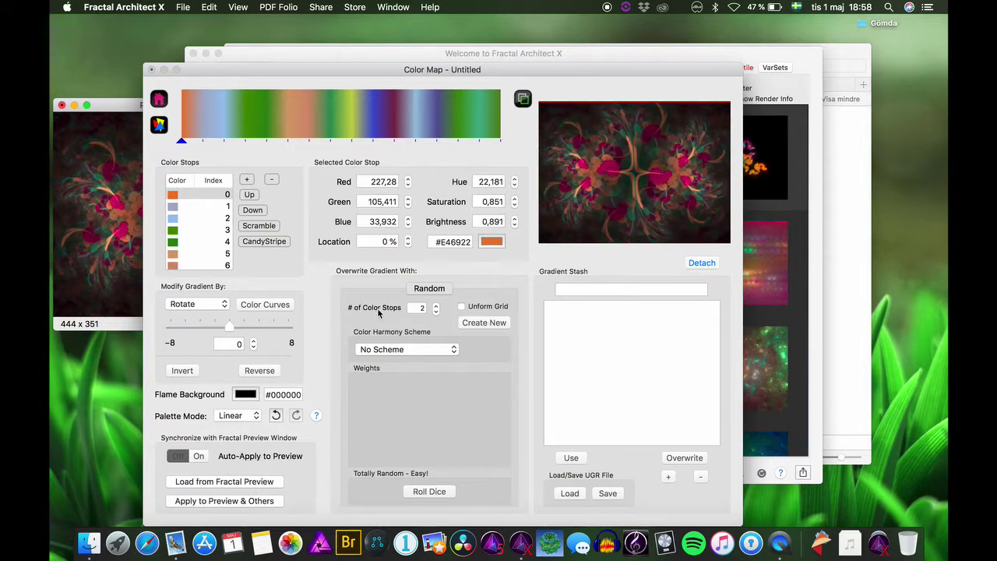
left_click_drag(229, 326, 269, 332)
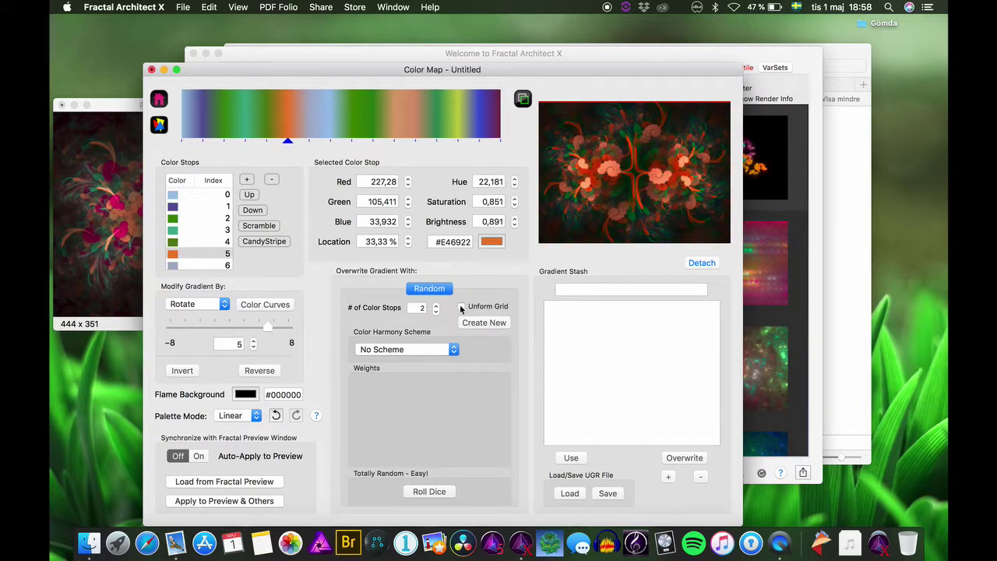
left_click(431, 493)
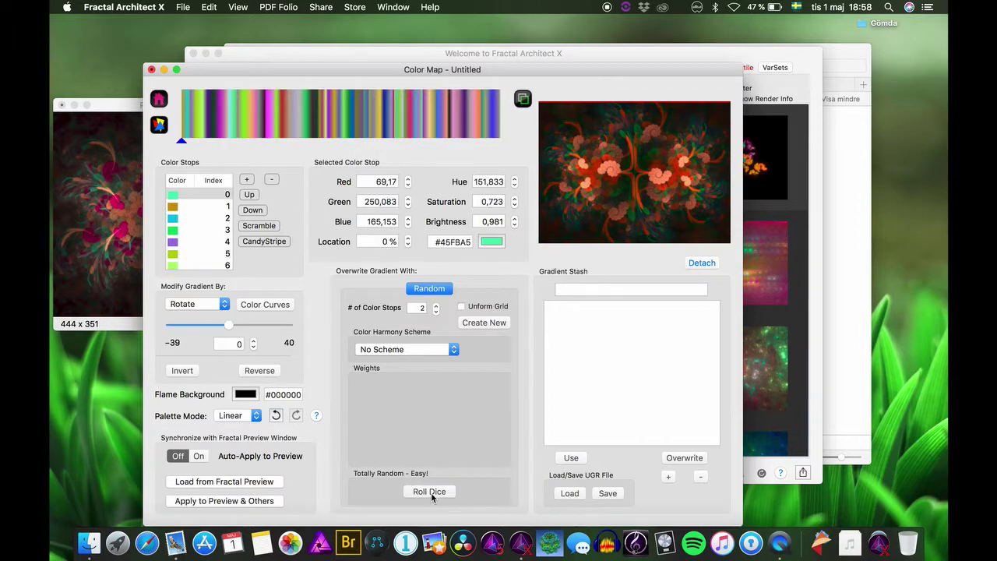
left_click(430, 492)
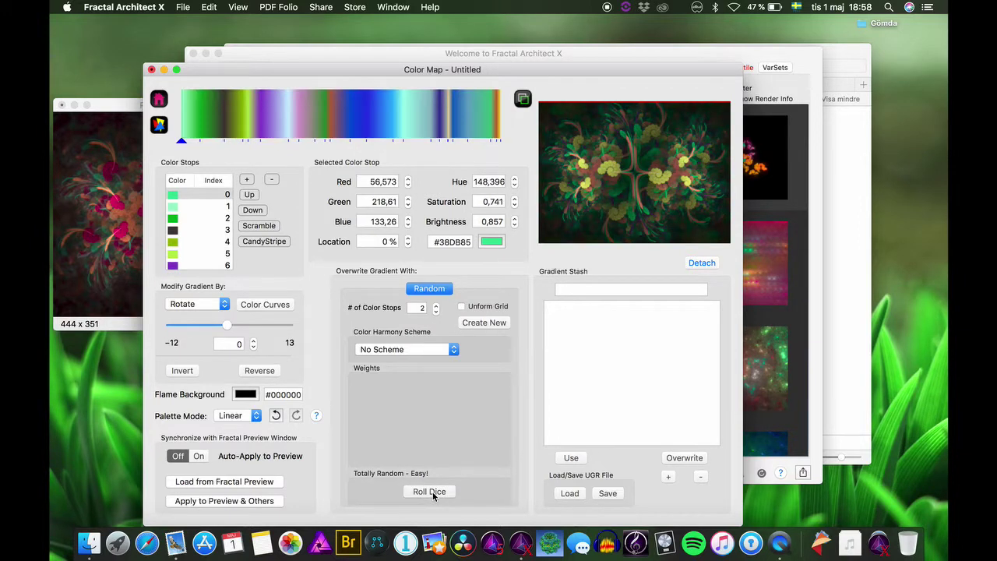
left_click(430, 492)
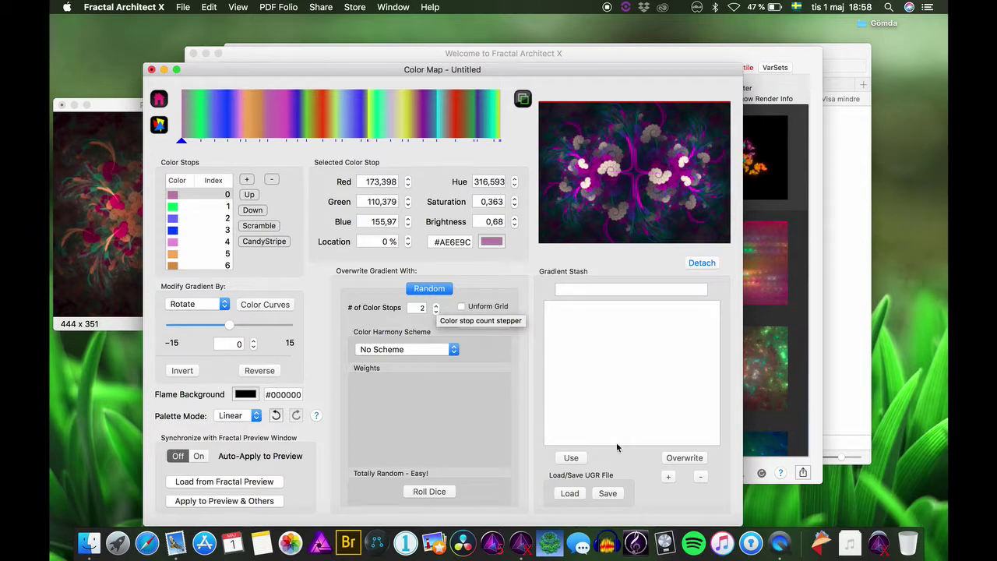
- Stash the current gradient, choose the Analogous colour harmony and select the colour stop count
left_click(669, 478)
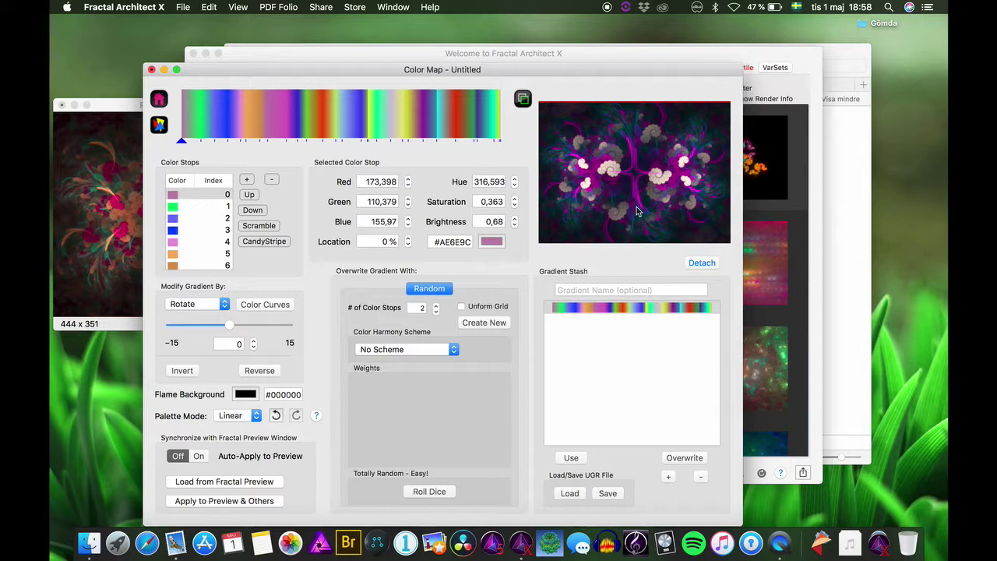
left_click(444, 352)
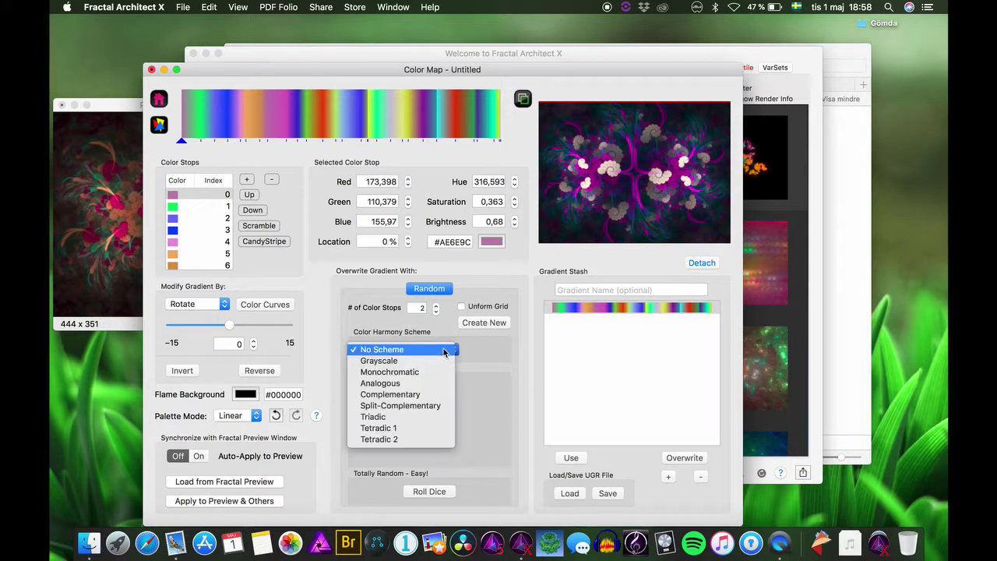
left_click(413, 383)
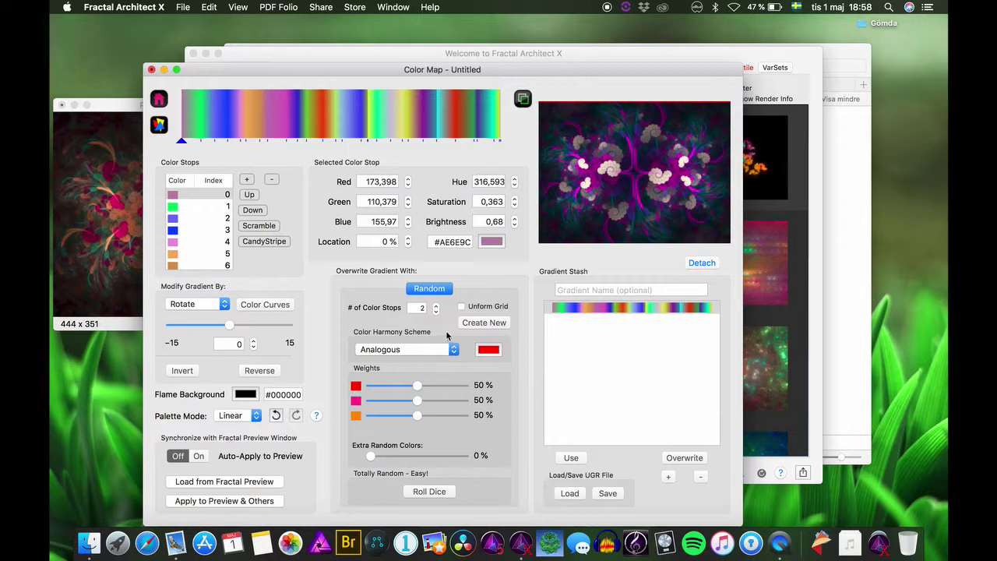
double_click(421, 309)
- Make the harmony base colour purple with 51% extra random colours and create a new gradient
left_click(489, 349)
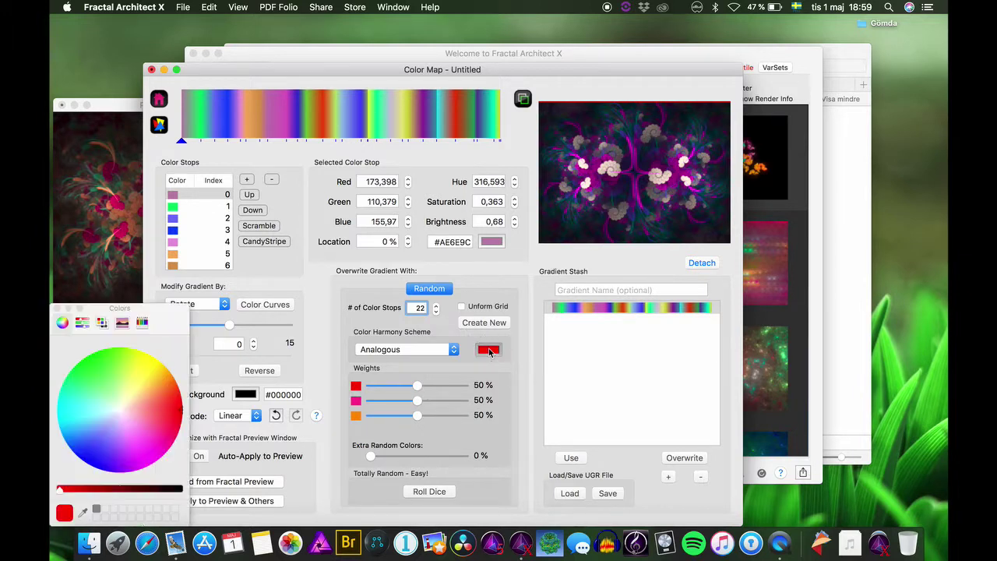
left_click(132, 461)
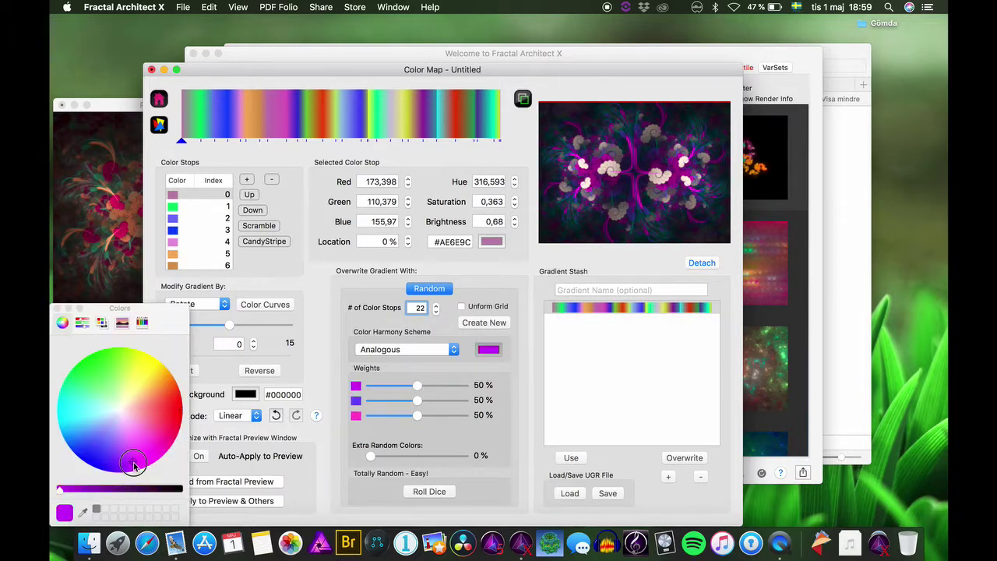
left_click(57, 310)
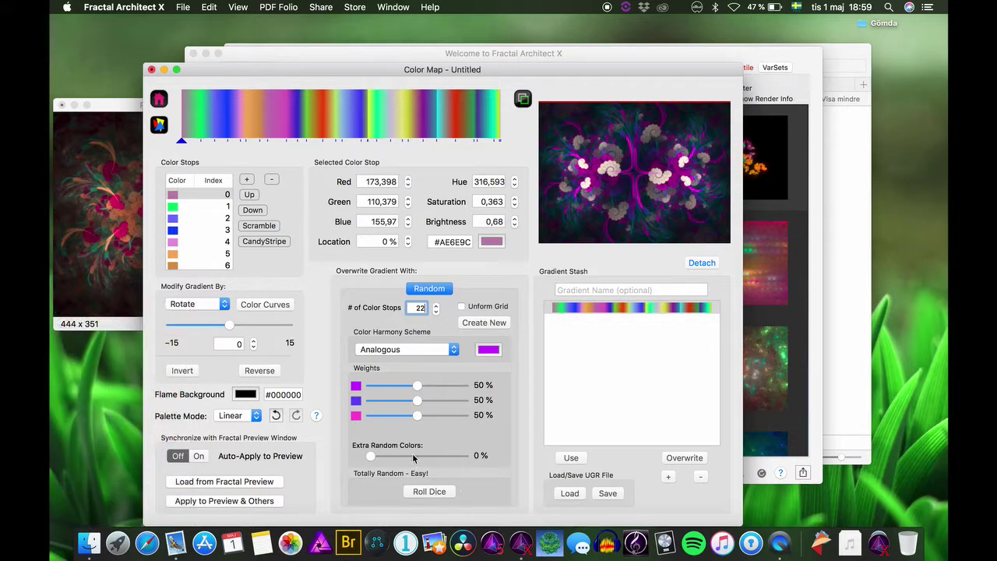
left_click_drag(370, 456, 419, 455)
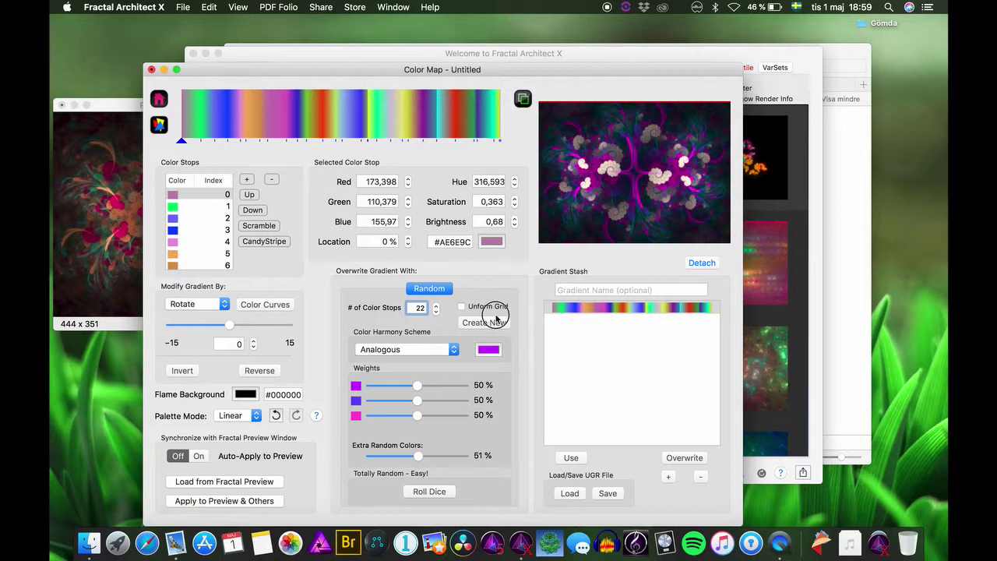
left_click(495, 323)
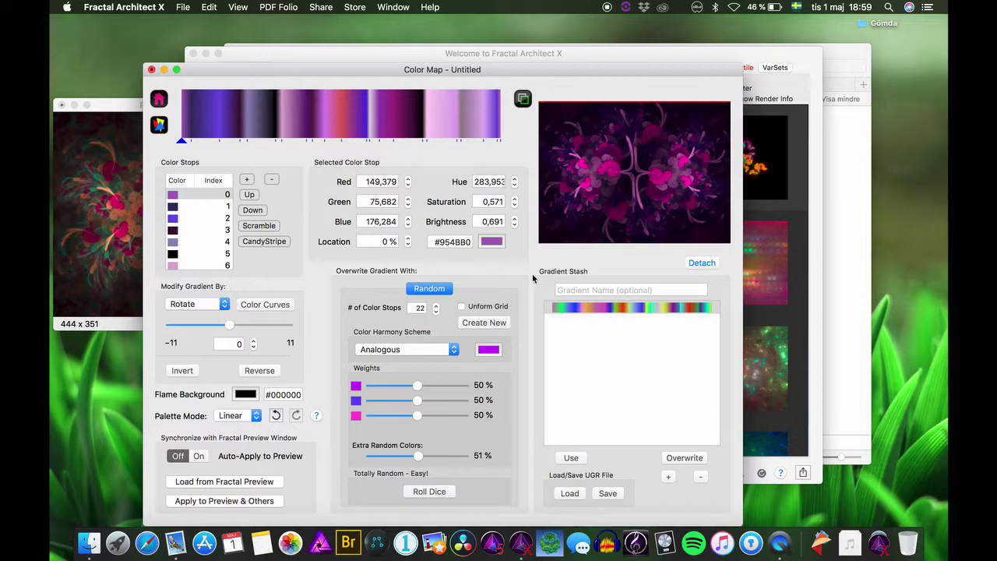
- Step the gradient's Rotate value down from 4 to -2
scroll(252, 343, "up", 3)
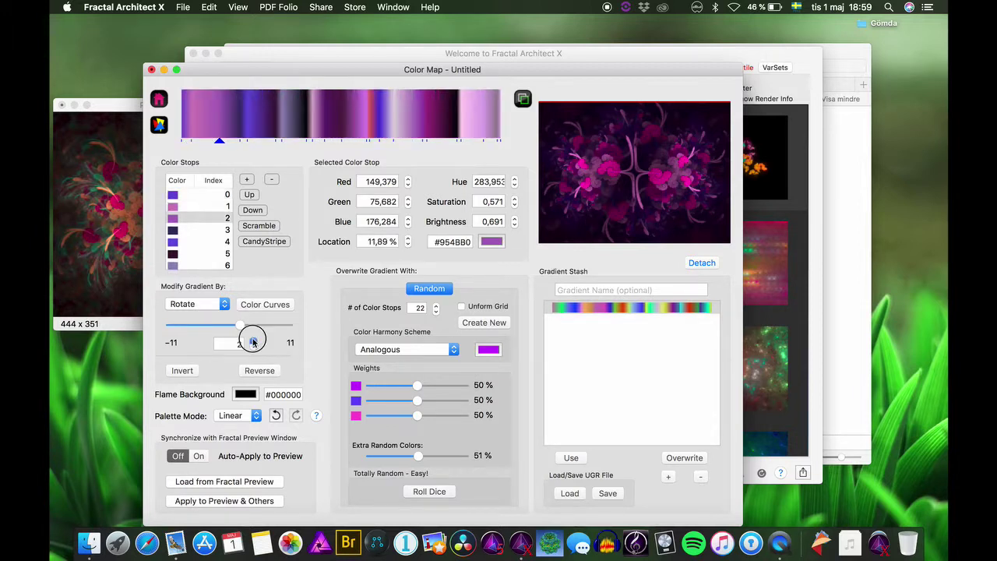
scroll(253, 343, "up", 1)
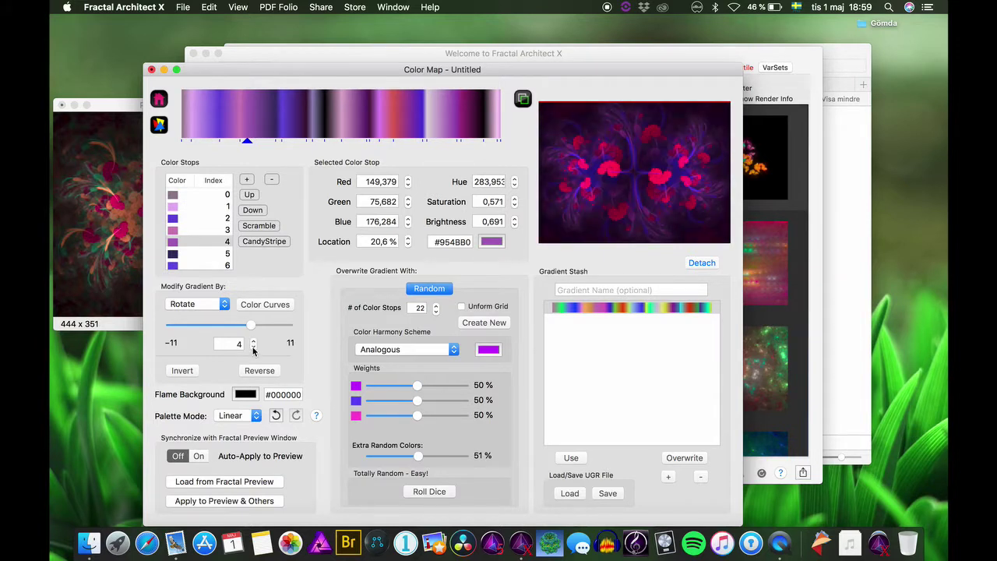
left_click(252, 350)
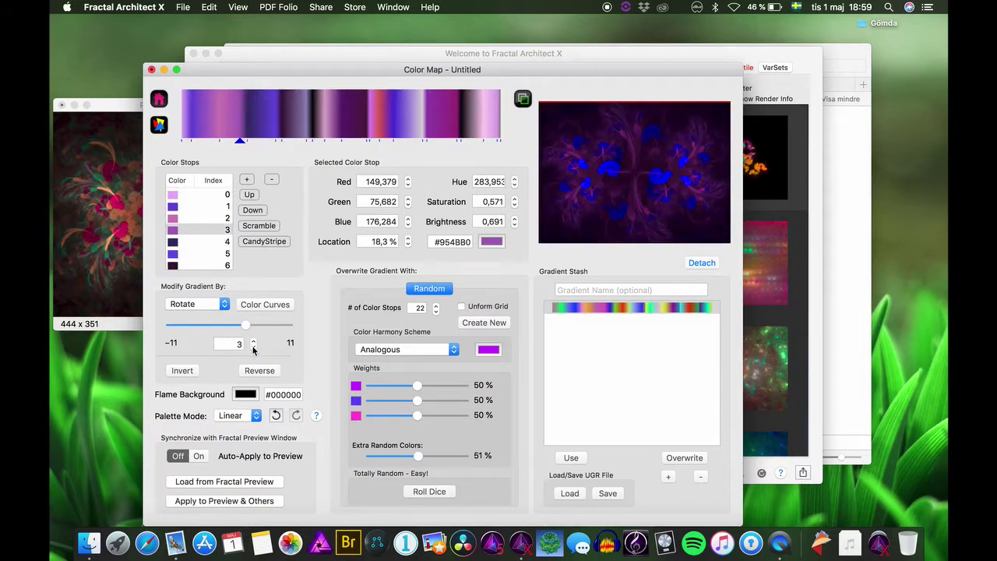
left_click(252, 350)
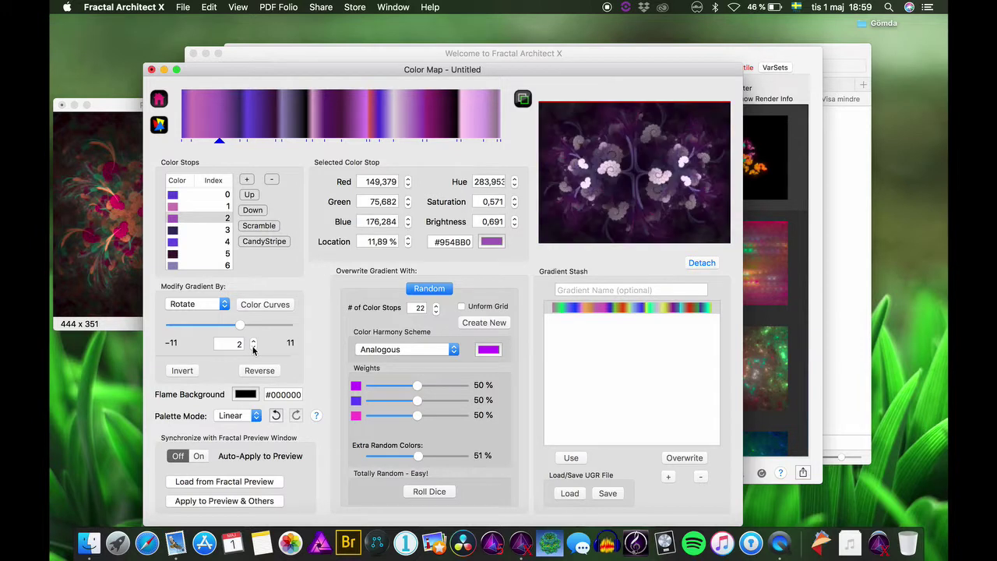
left_click(252, 350)
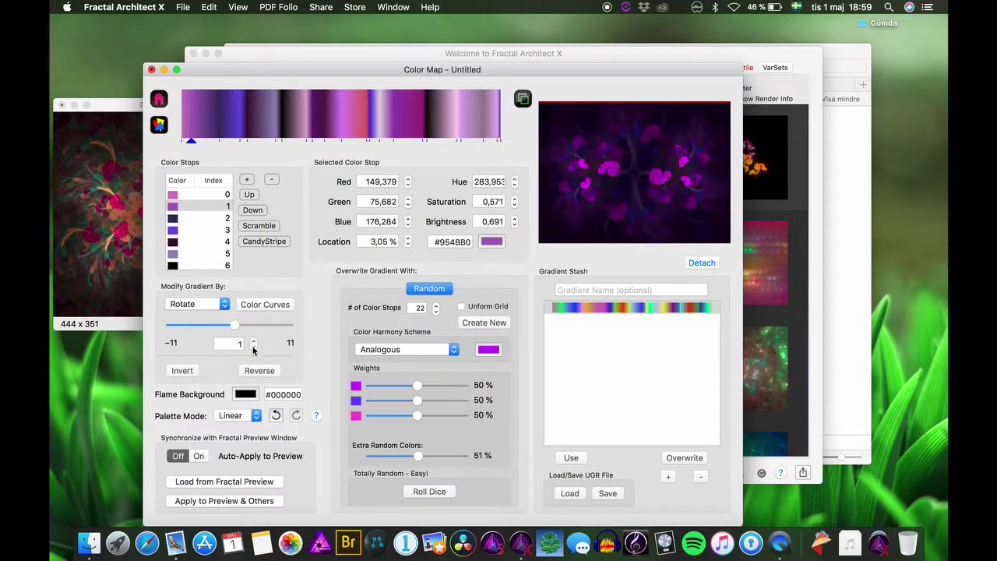
left_click(253, 350)
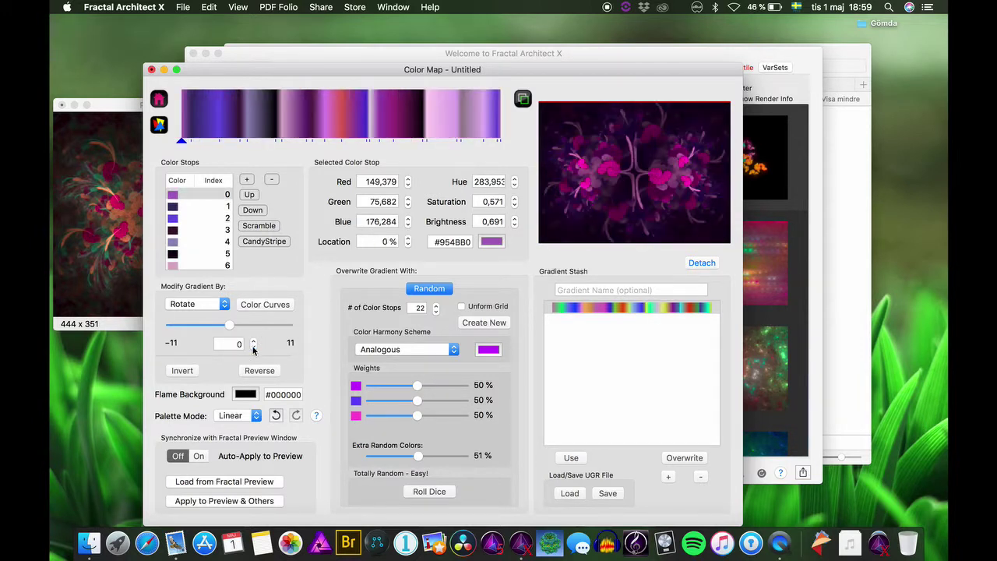
left_click(253, 349)
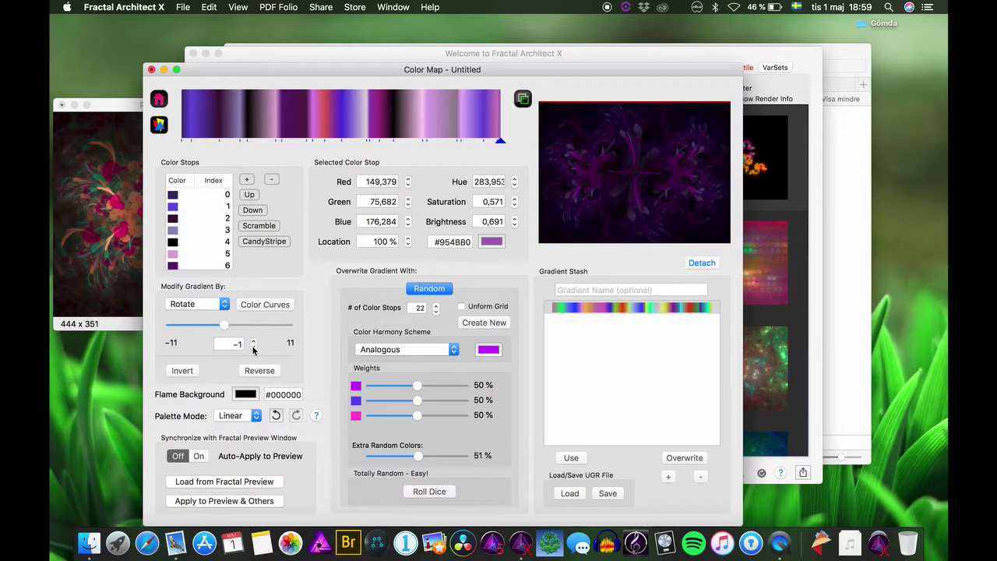
left_click(253, 350)
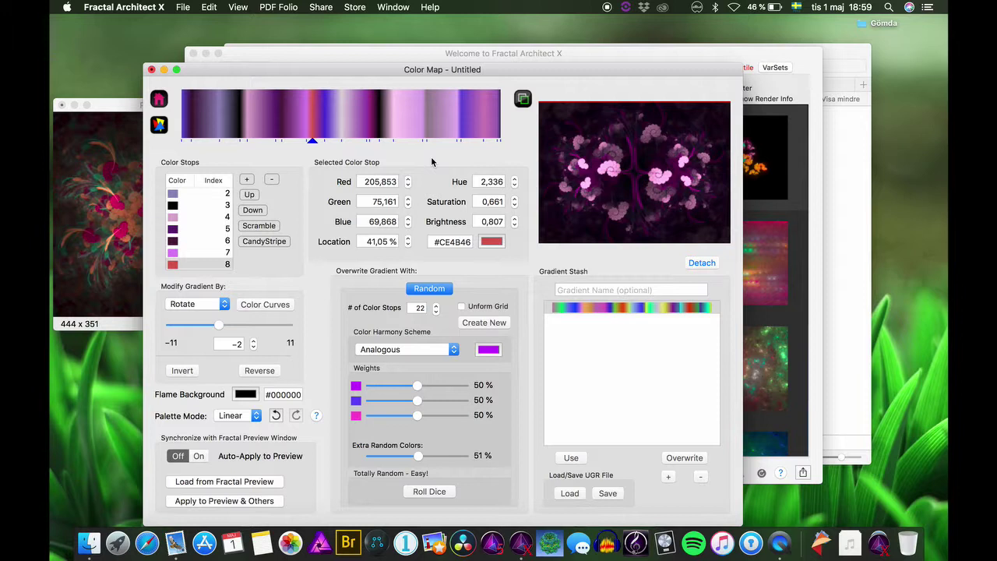
- Slide the red colour stop's Location to 66,43 % along the gradient
key("Left")
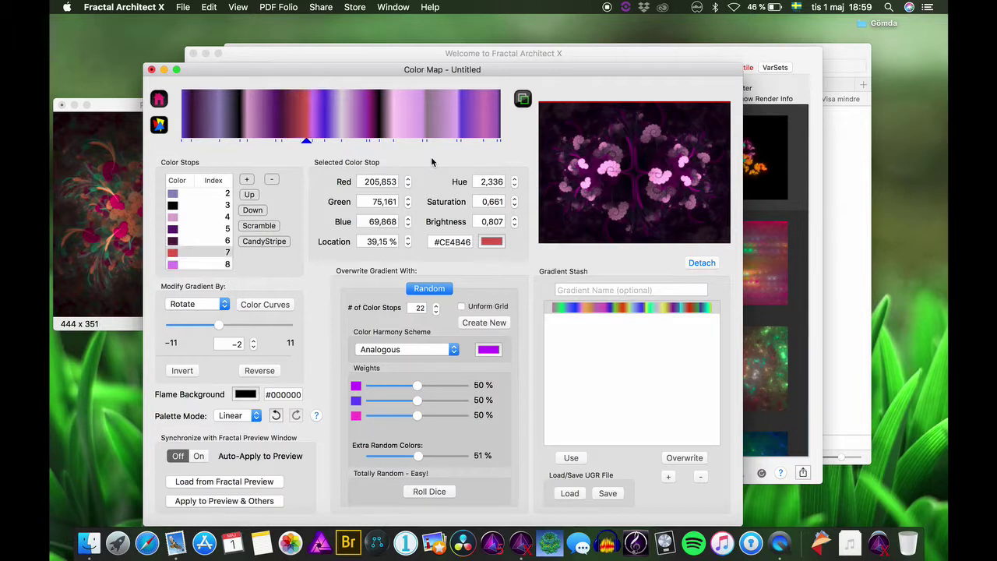
key("Left")
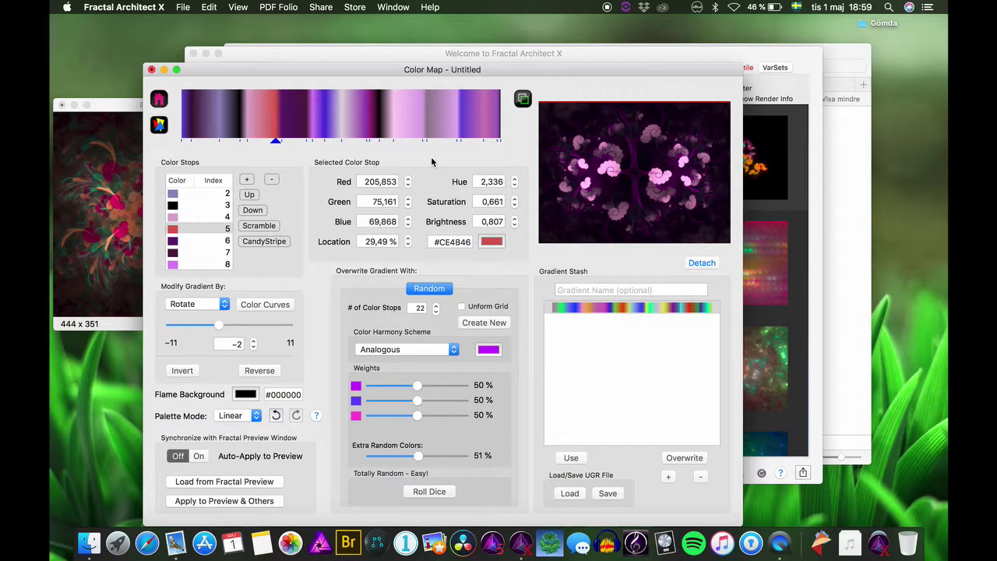
key("Right")
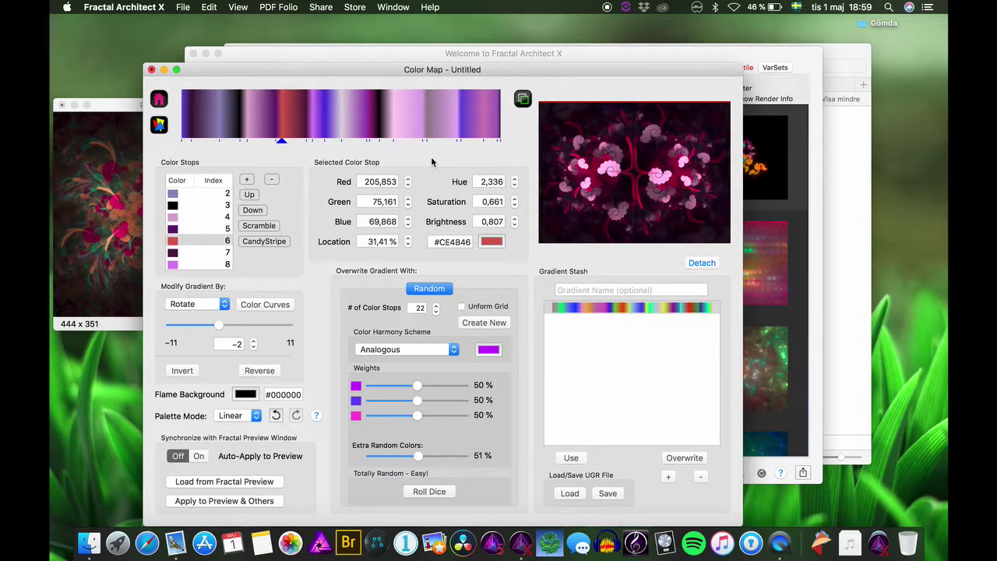
key("Left")
key("Left")
key("Left")
key("Left")
key("Left")
key("Left")
key("Left")
key("Left")
key("Left")
key("Left")
key("Left")
key("Left")
key("Left")
key("Left")
key("Left")
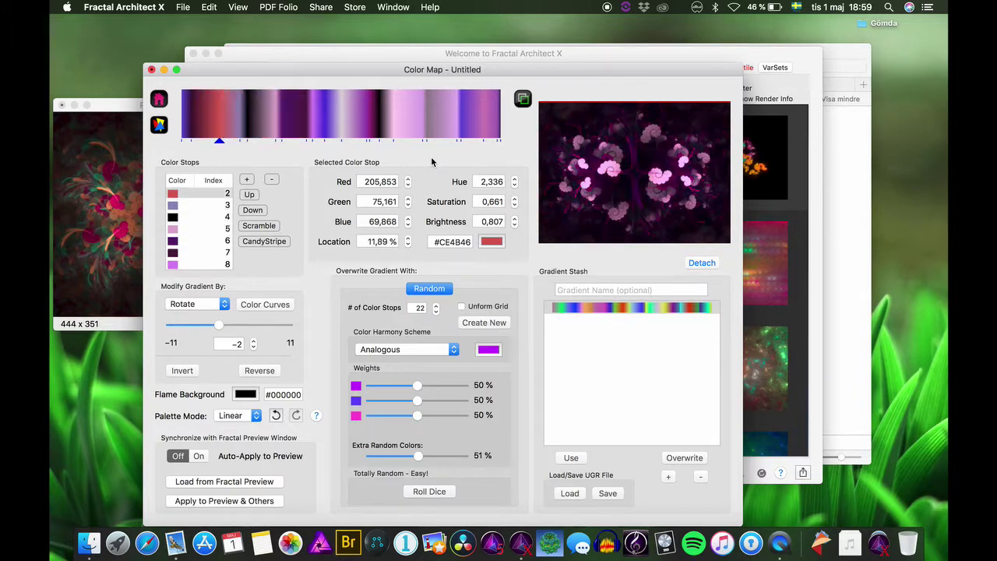
key("Left")
key("Left")
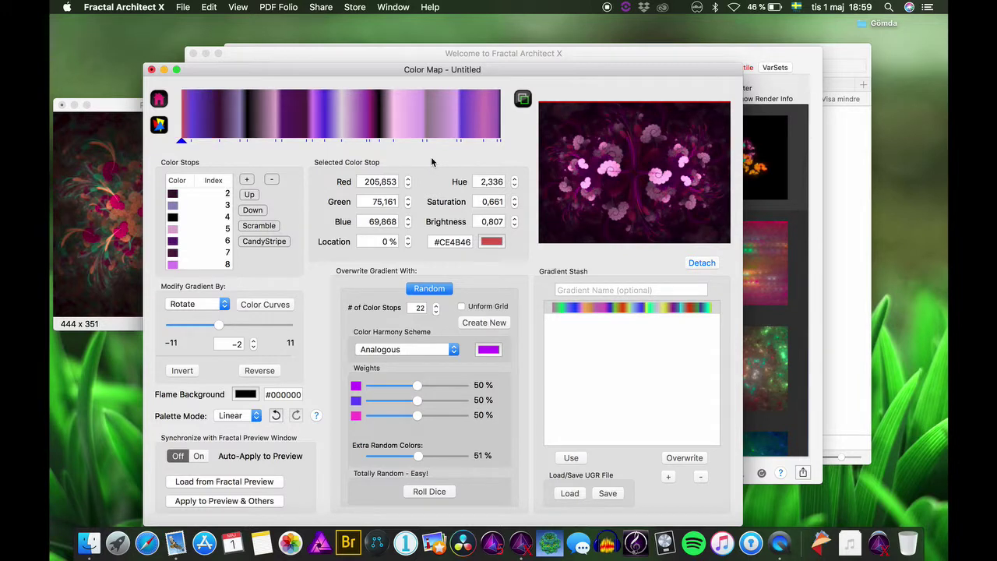
key("Left")
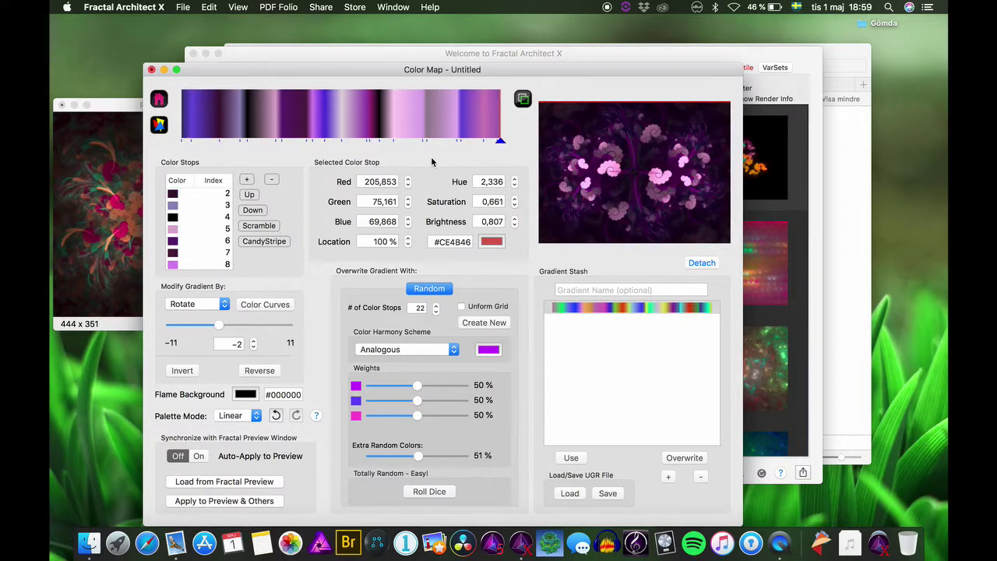
key("Left")
key("Left")
key("Left")
key("Left")
key("Left")
key("Left")
key("Left")
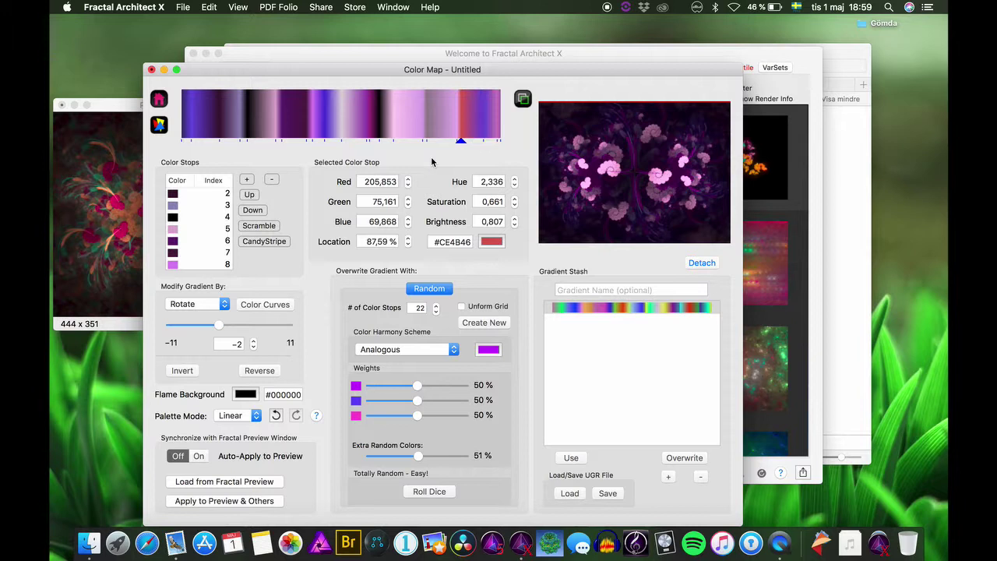
key("Left")
key("Left")
key("Left")
key("Left")
key("Left")
key("Left")
key("Left")
key("Left")
key("Left")
key("Left")
key("Left")
key("Left")
key("Left")
key("Left")
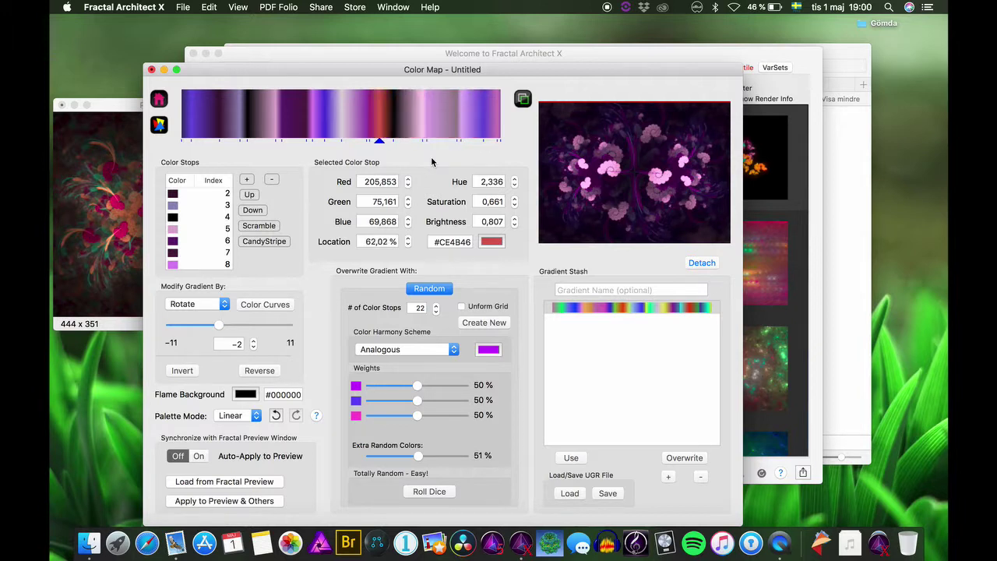
key("Left")
key("Left")
key("Left")
key("Left")
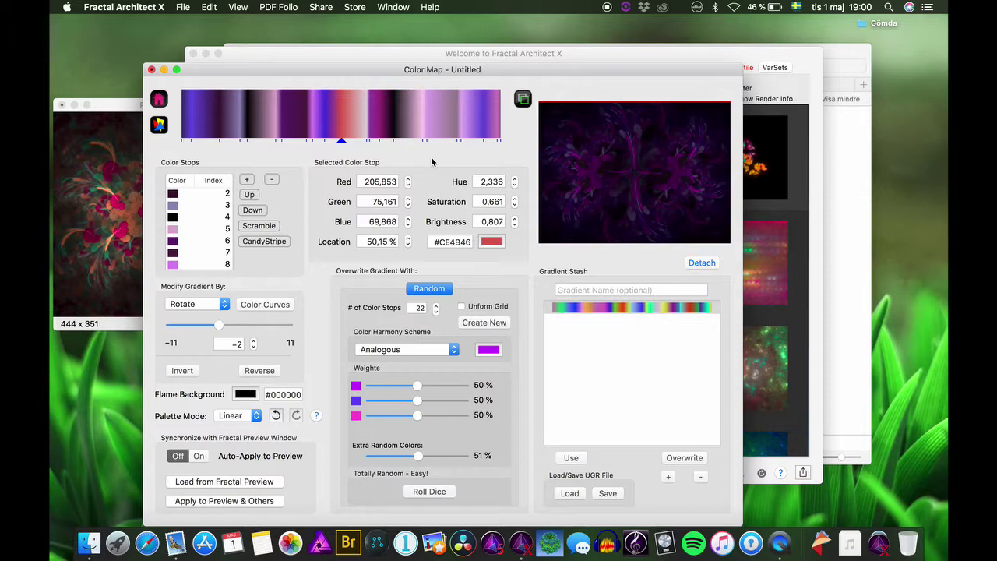
key("Right")
key("Right")
key("Right")
key("Right")
key("Right")
key("Right")
key("Right")
key("Right")
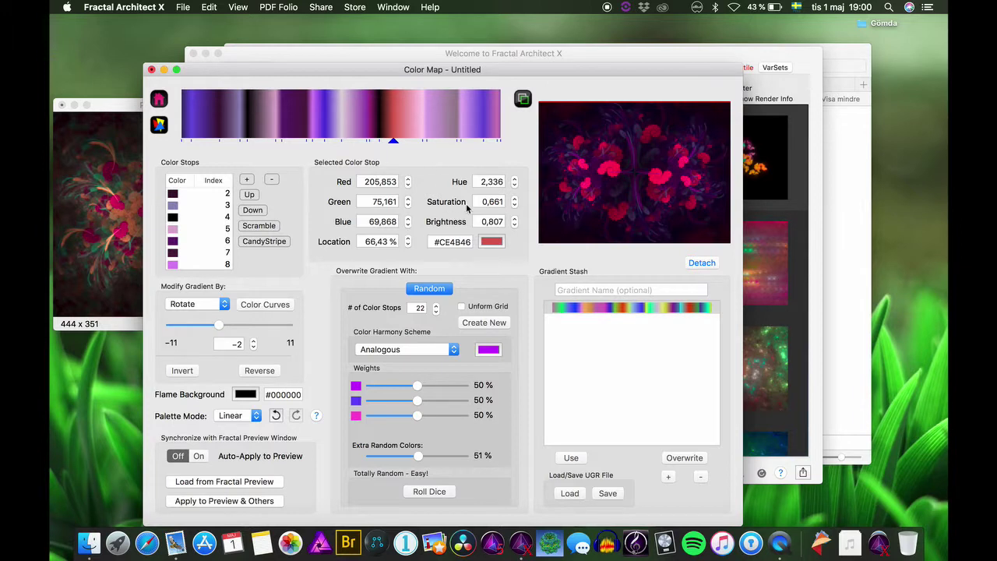
- Change the selected colour stop from red to bright blue
left_click(492, 242)
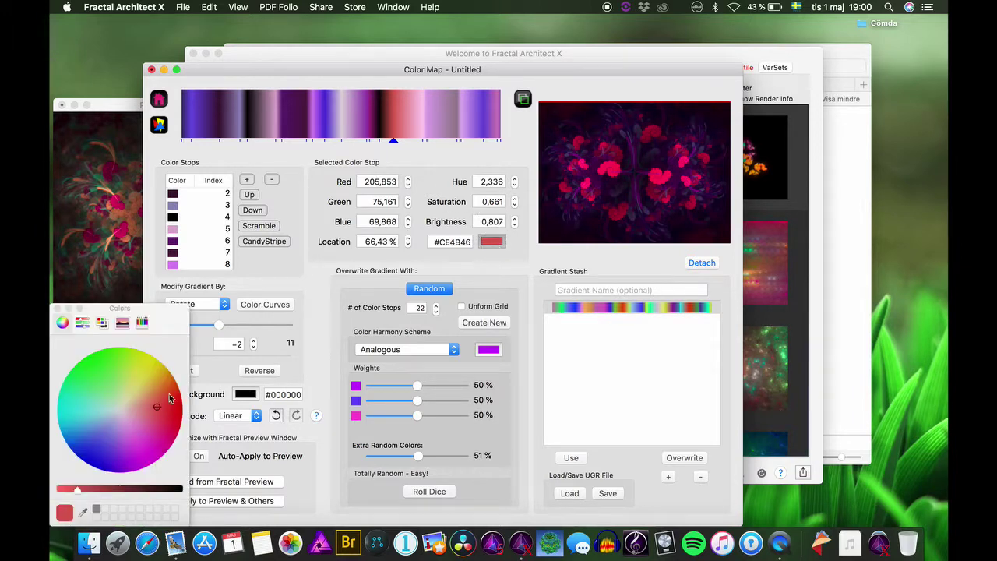
left_click_drag(159, 407, 154, 369)
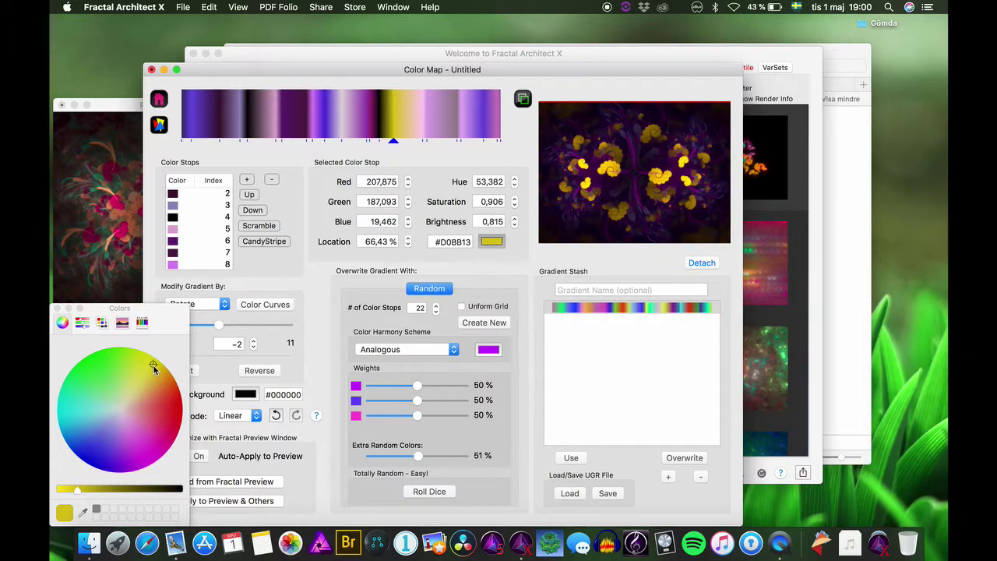
mouse_move(153, 370)
left_mouse_down()
mouse_move(83, 402)
mouse_move(75, 445)
left_mouse_up()
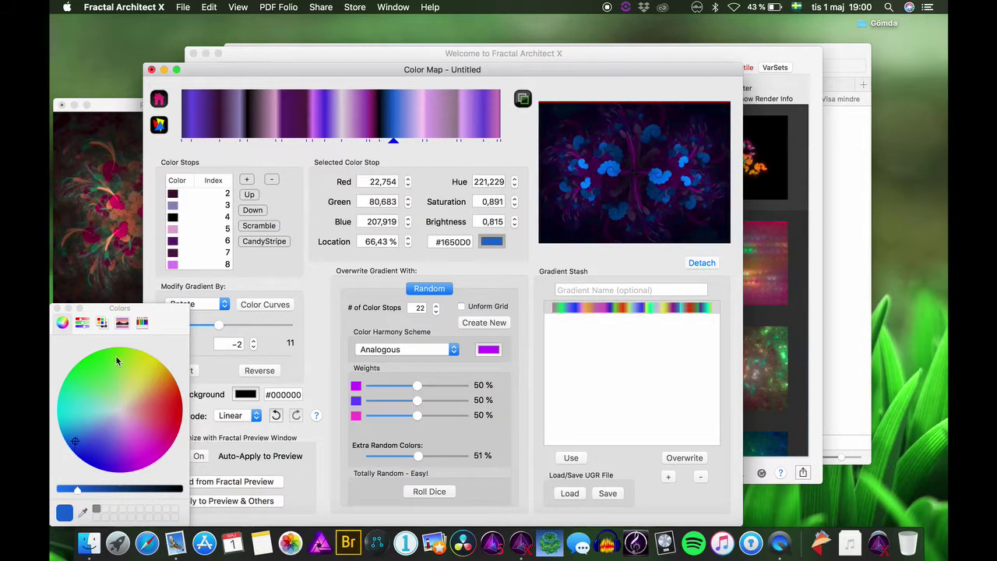
left_click(58, 310)
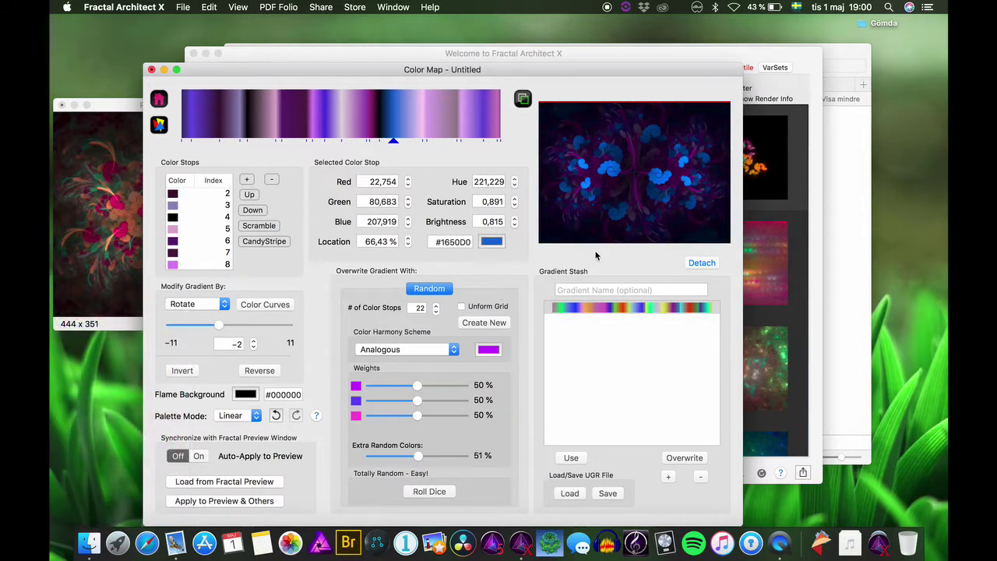
- Stash and reload the purple gradient, apply it to the preview, and close Color Map
left_click(669, 476)
double_click(662, 308)
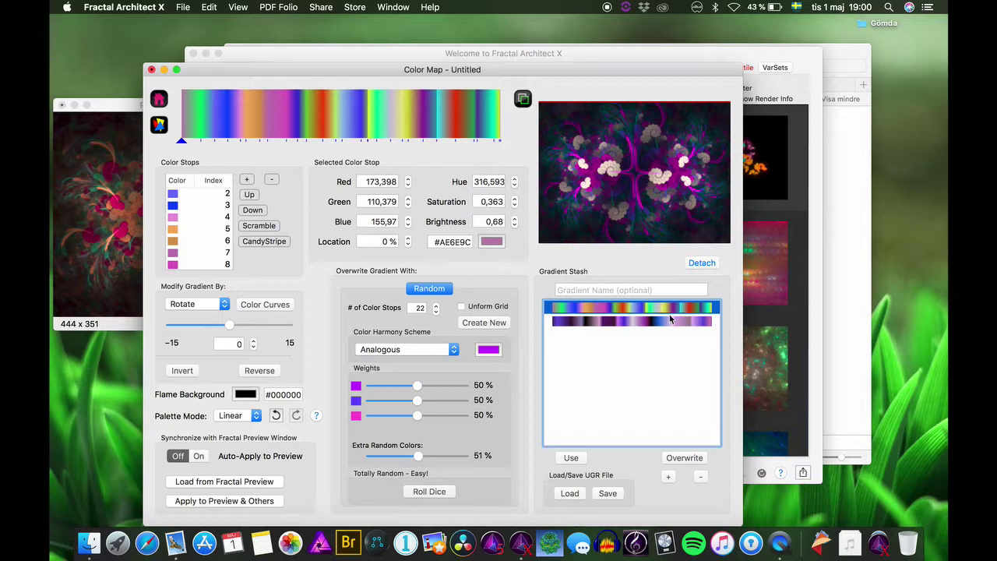
double_click(666, 321)
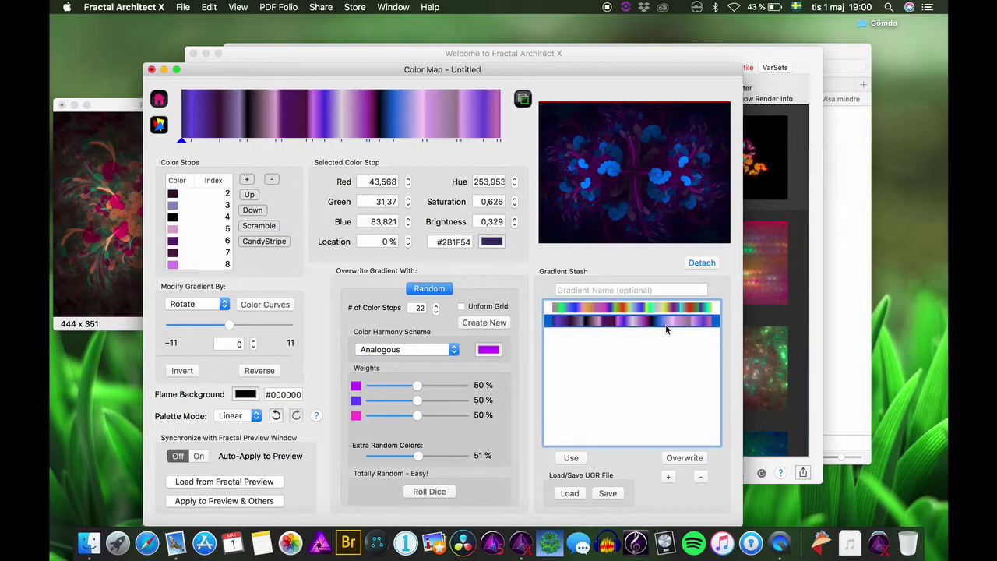
left_click(202, 503)
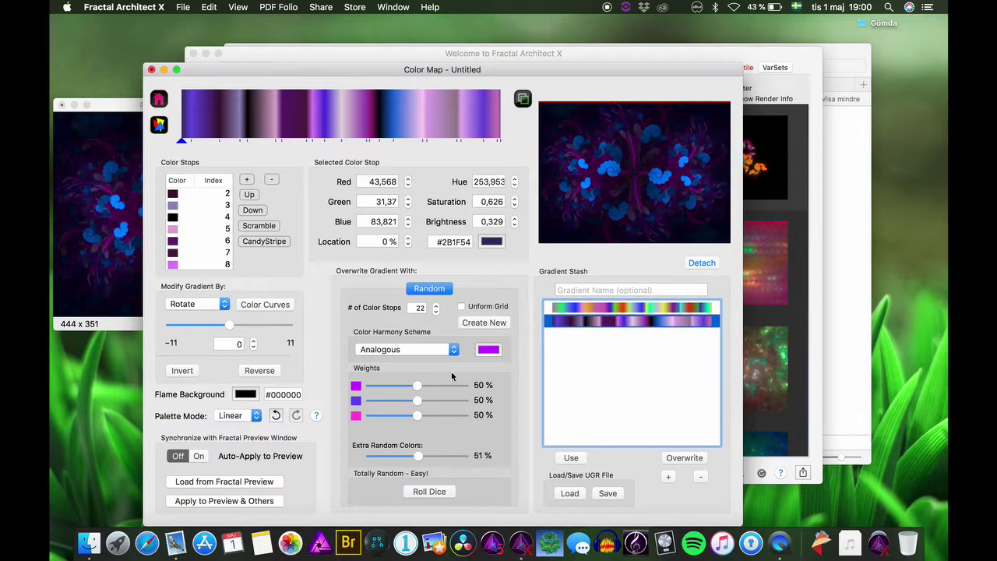
left_click(151, 69)
- Move the Preview - Untitled window to the top-left corner of the screen
left_click_drag(288, 108, 311, 37)
mouse_move(297, 74)
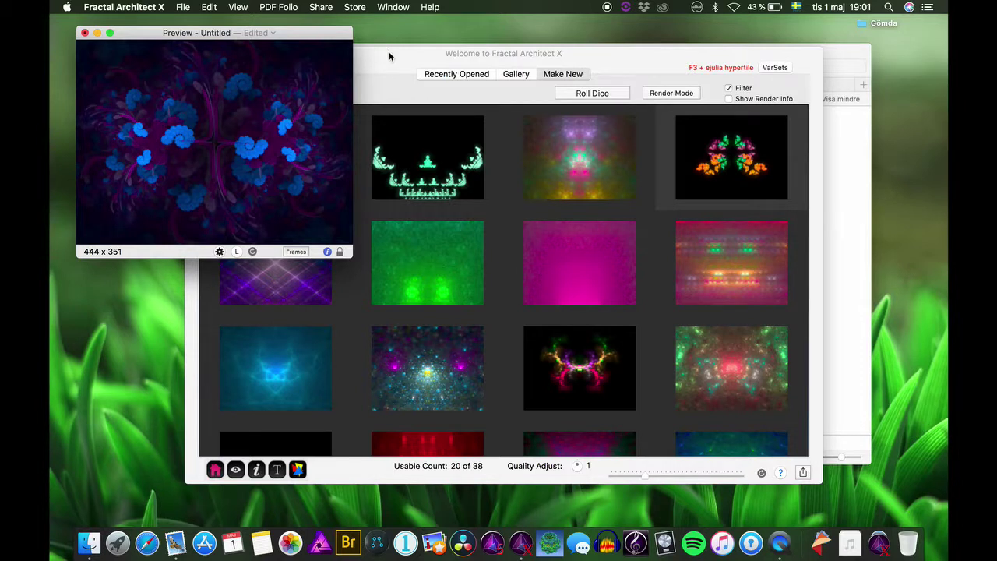
left_click_drag(339, 35, 324, 51)
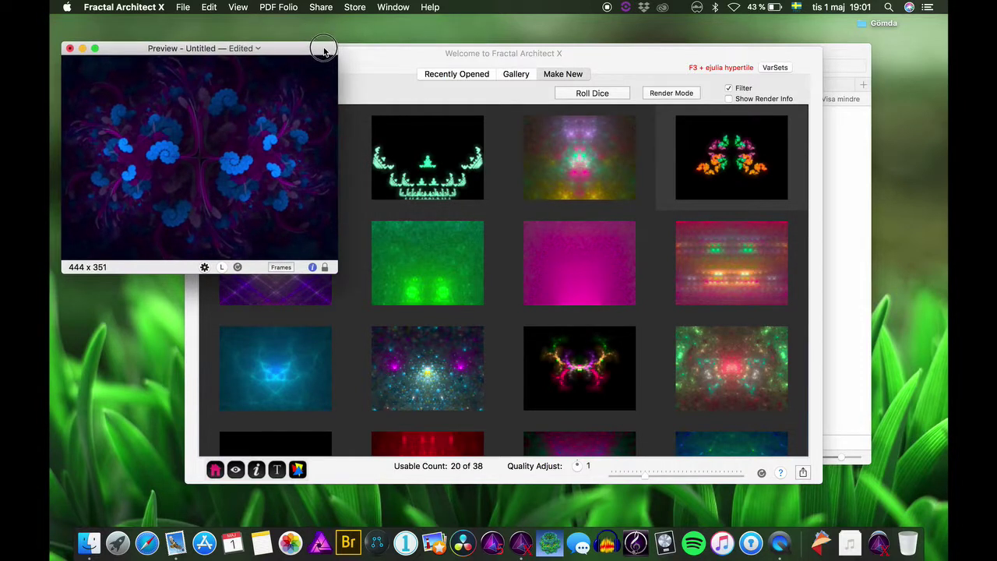
- Open the subscription Store and scroll through its subscription options
left_click(354, 8)
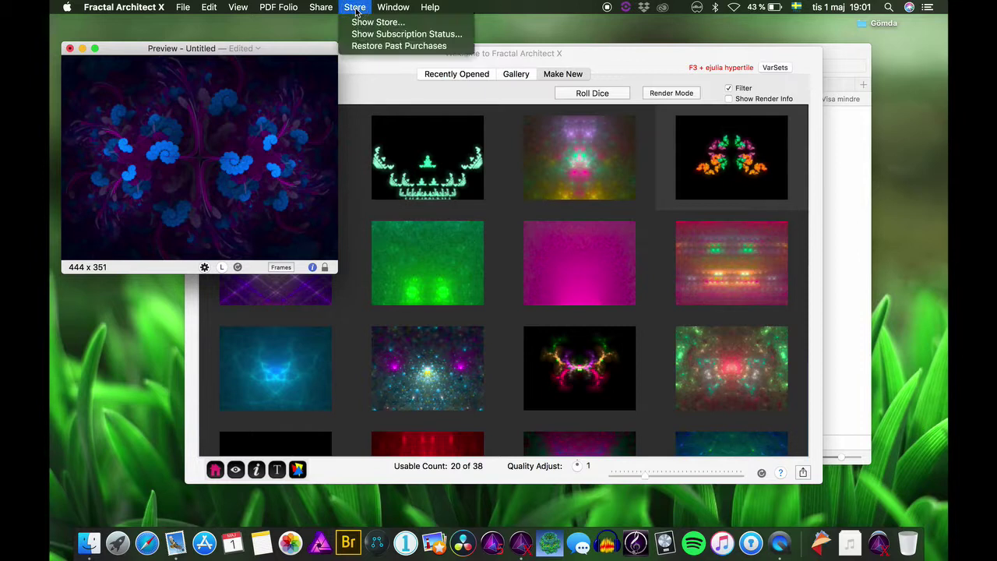
left_click(368, 22)
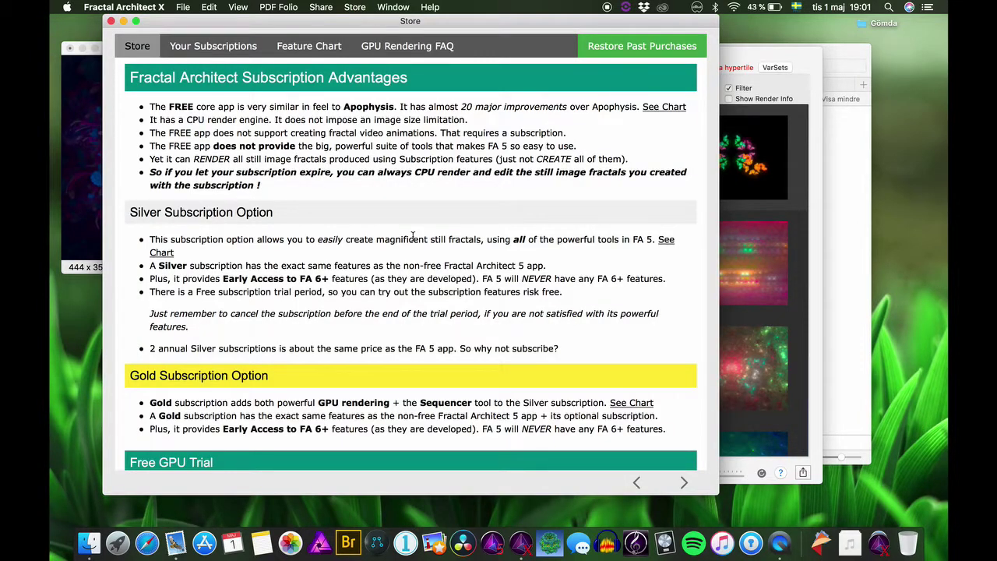
scroll(425, 384, "down", 2)
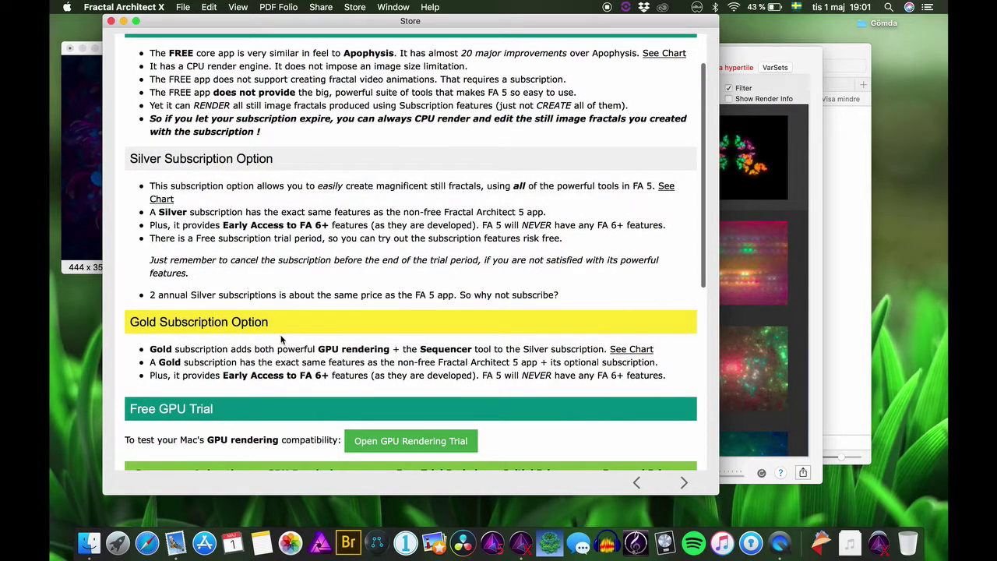
scroll(451, 320, "down", 5)
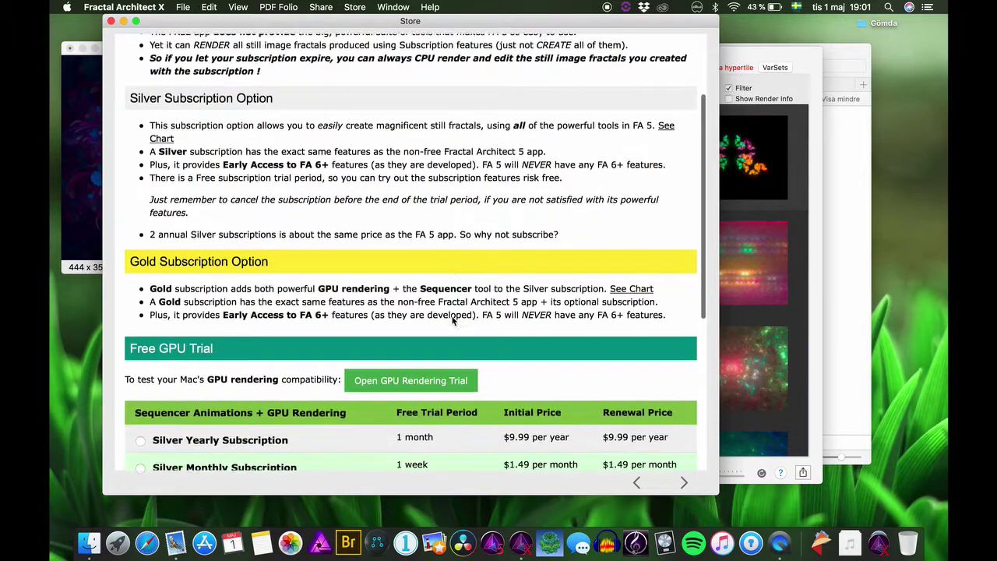
scroll(452, 321, "up", 6)
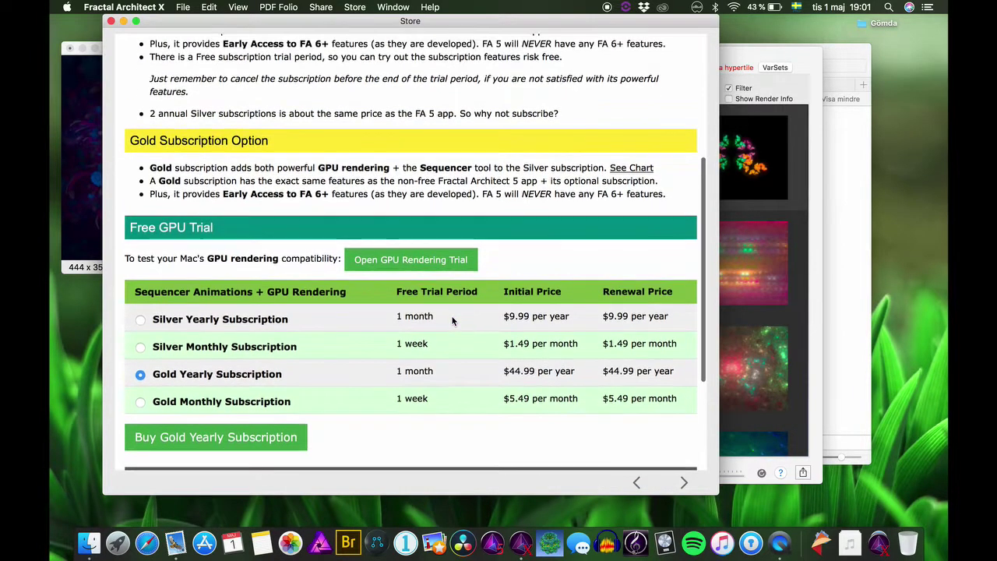
scroll(452, 321, "down", 1)
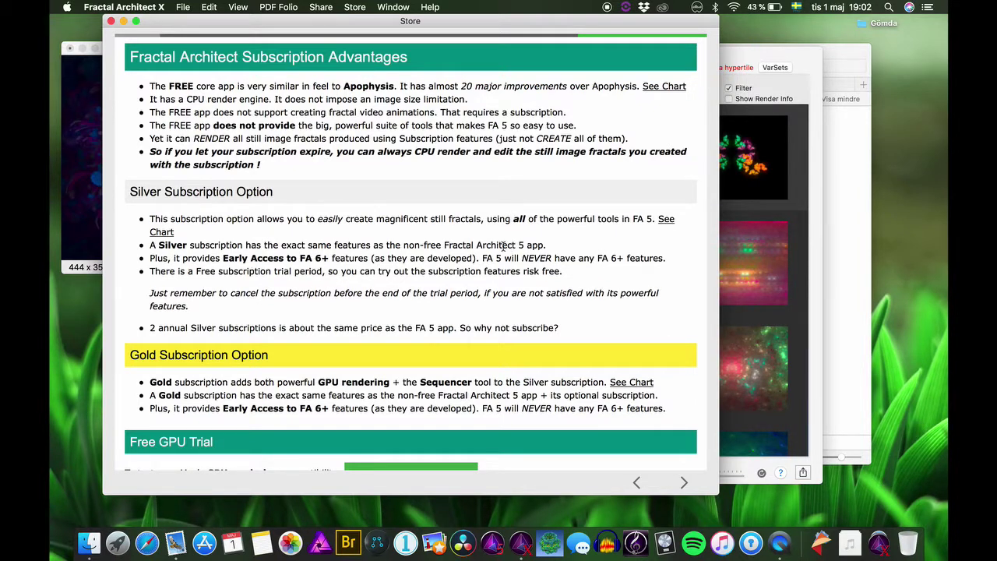
- Highlight the Early Access, Gold and GPU rendering + Sequencer phrases, then reach the Free GPU Trial
left_click_drag(224, 258, 329, 258)
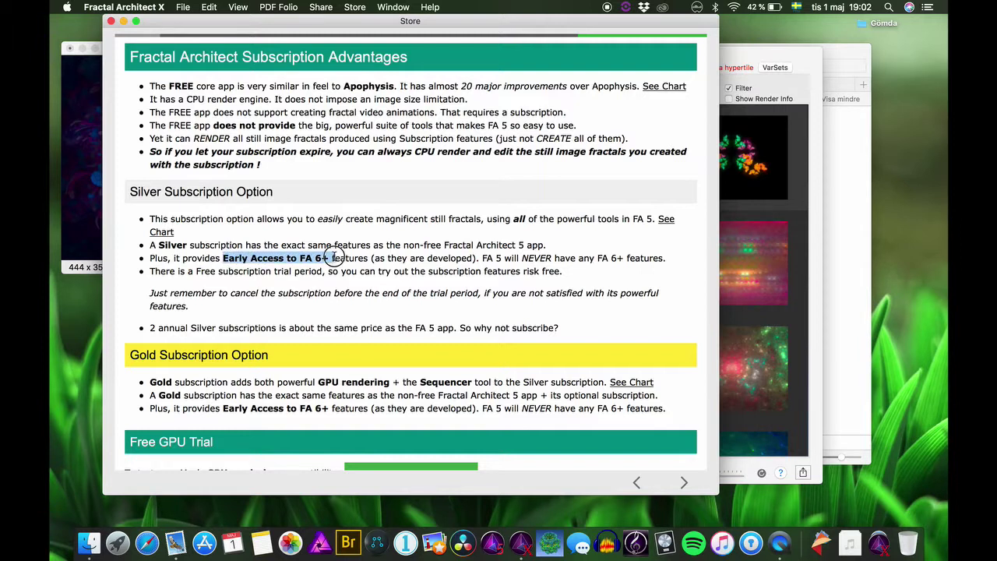
left_click(503, 262)
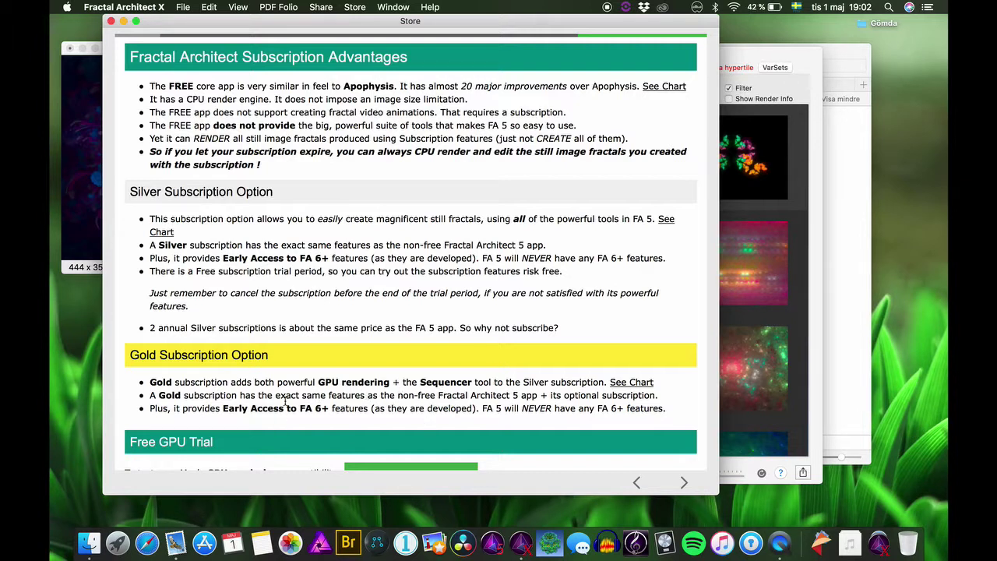
left_click_drag(275, 395, 538, 396)
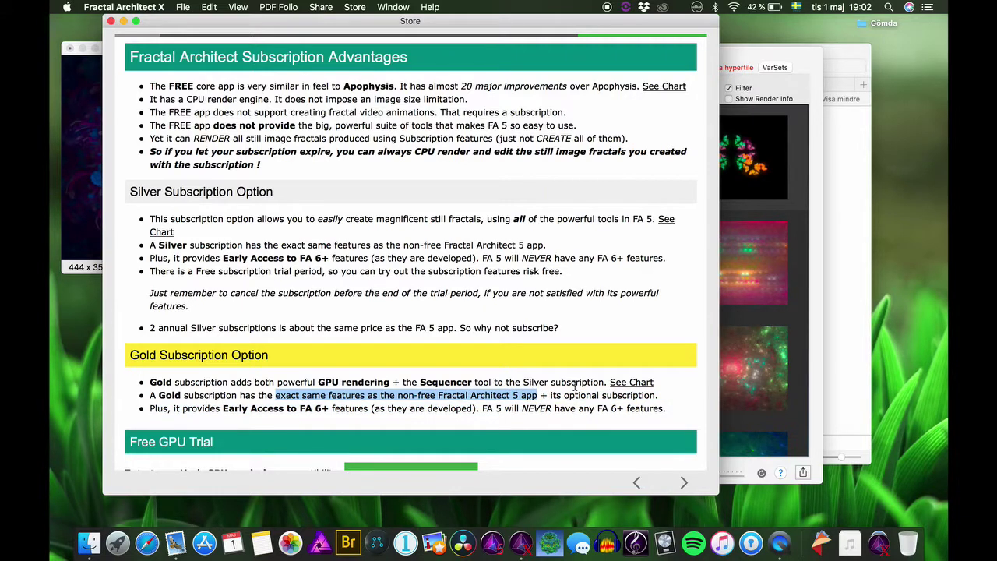
left_click(563, 395)
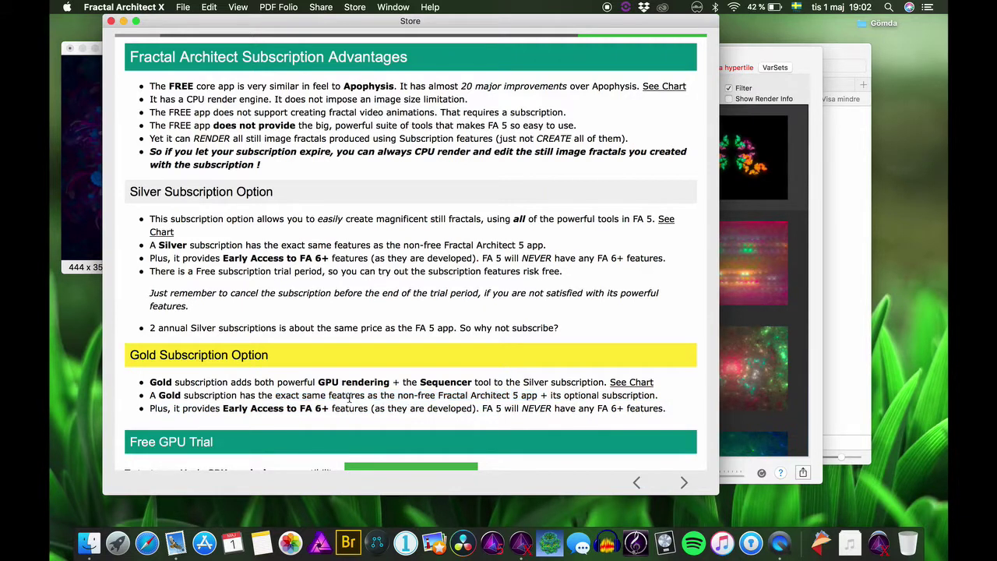
left_click(317, 381)
left_click_drag(317, 382, 493, 383)
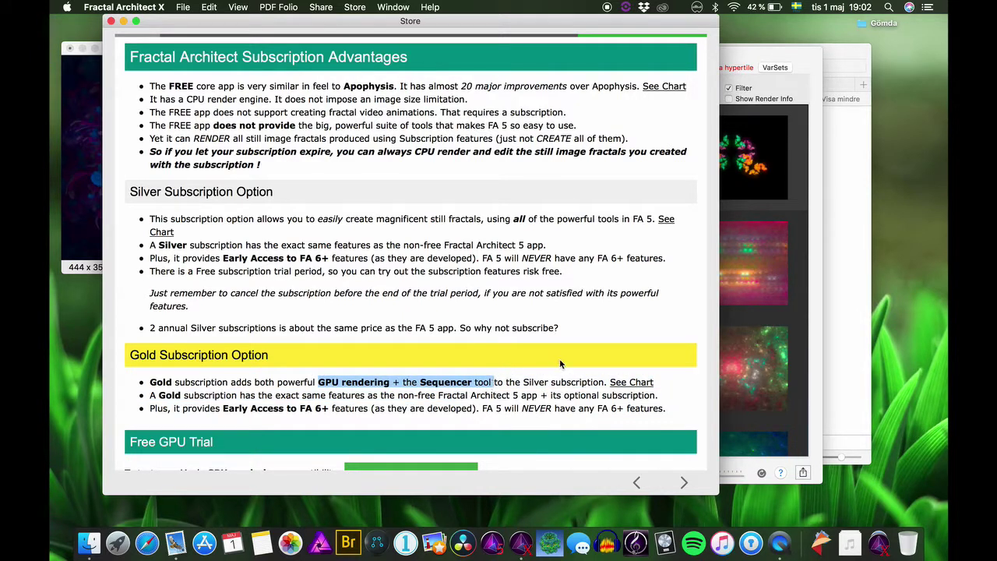
left_click(562, 379)
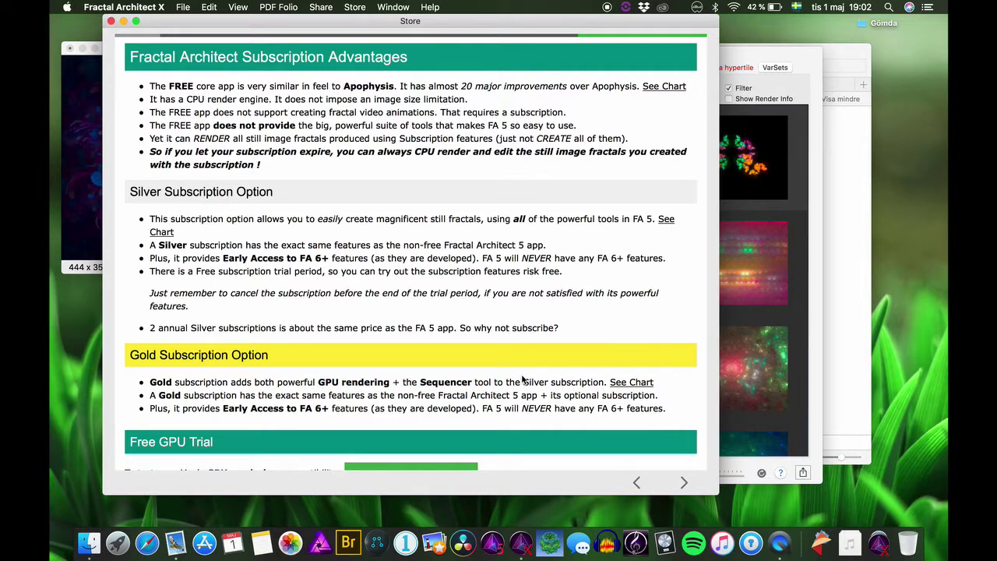
scroll(524, 379, "down", 5)
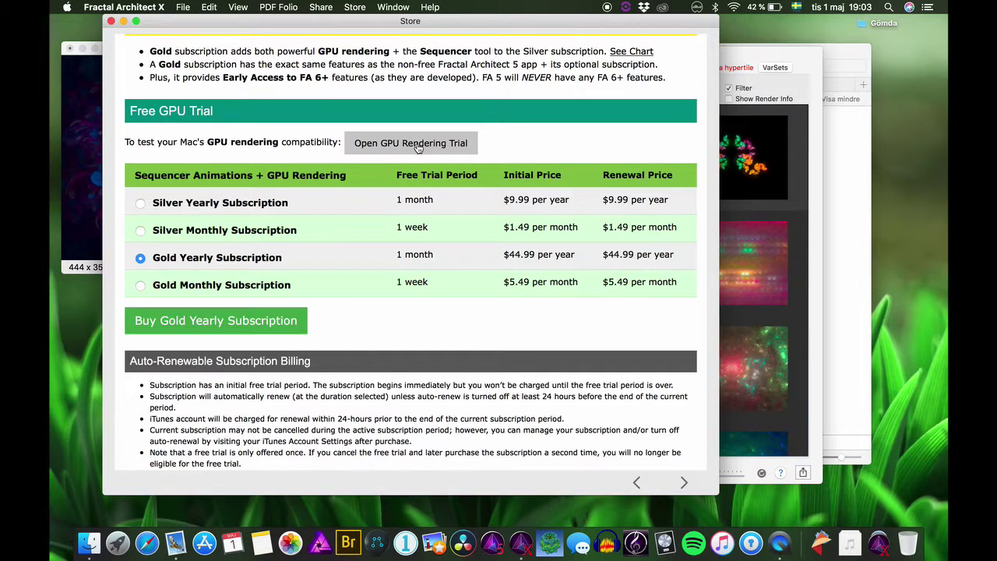
- Render the second GPU trial flame, then start buying the Silver Monthly subscription
left_click(417, 145)
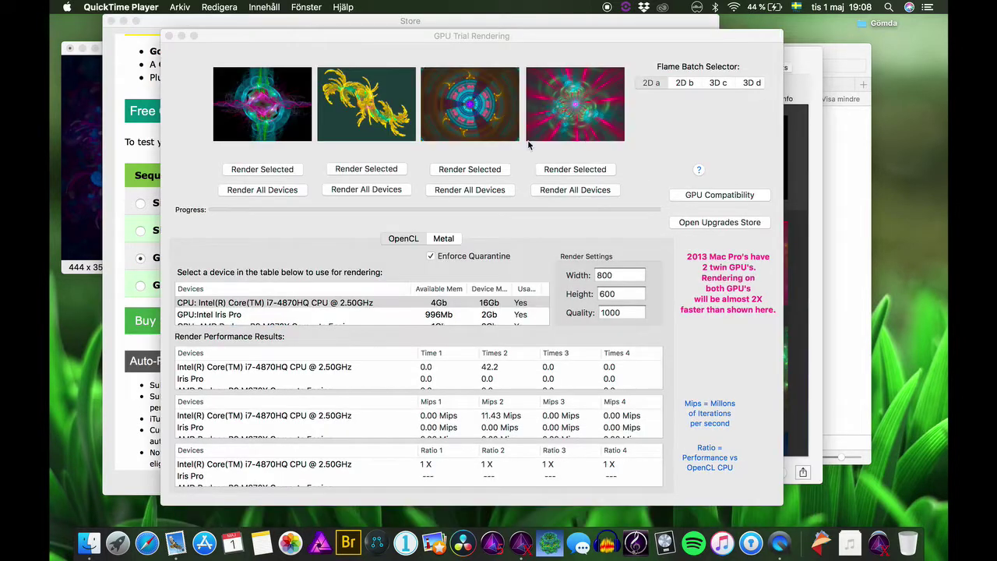
left_click(378, 97)
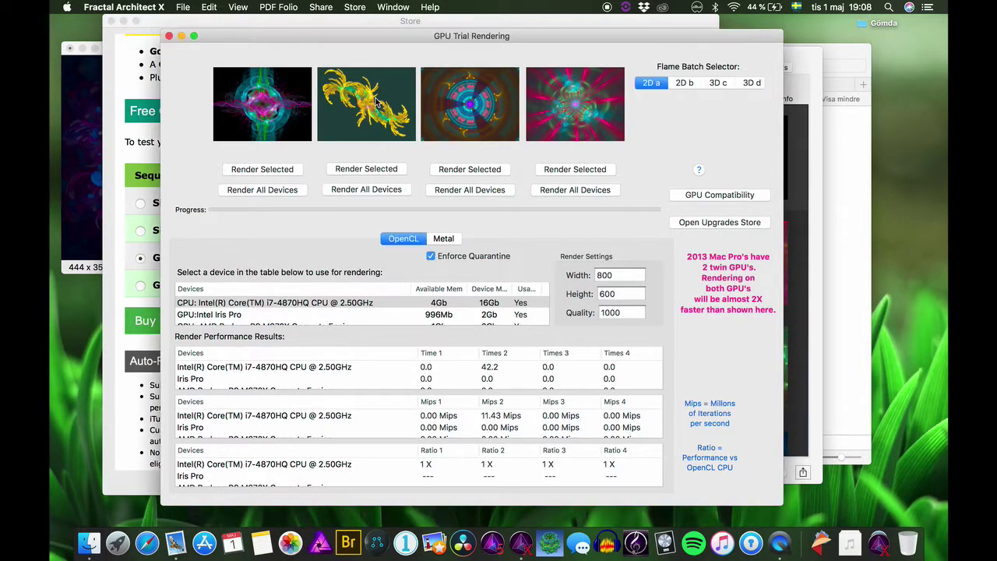
left_click(372, 171)
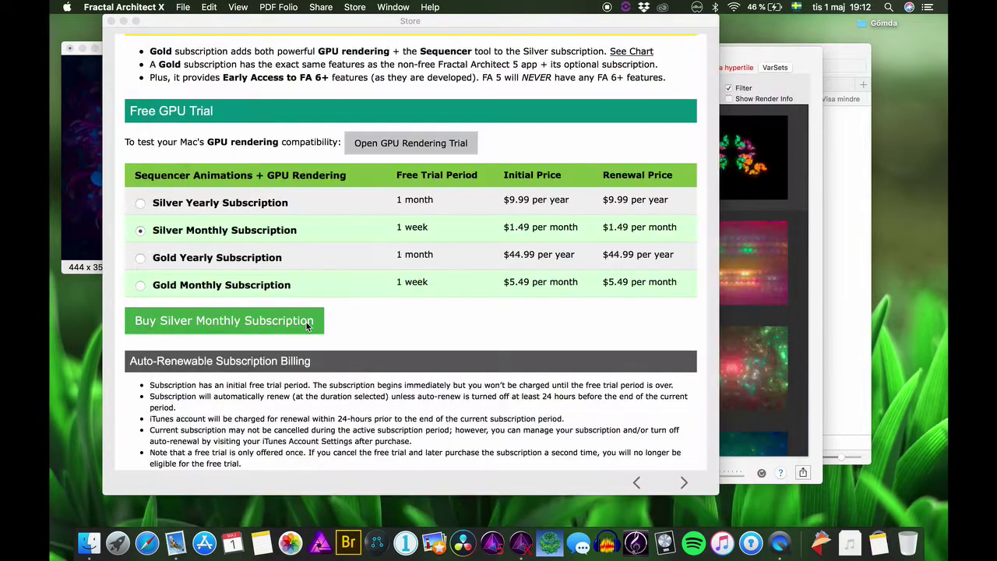
left_click(308, 322)
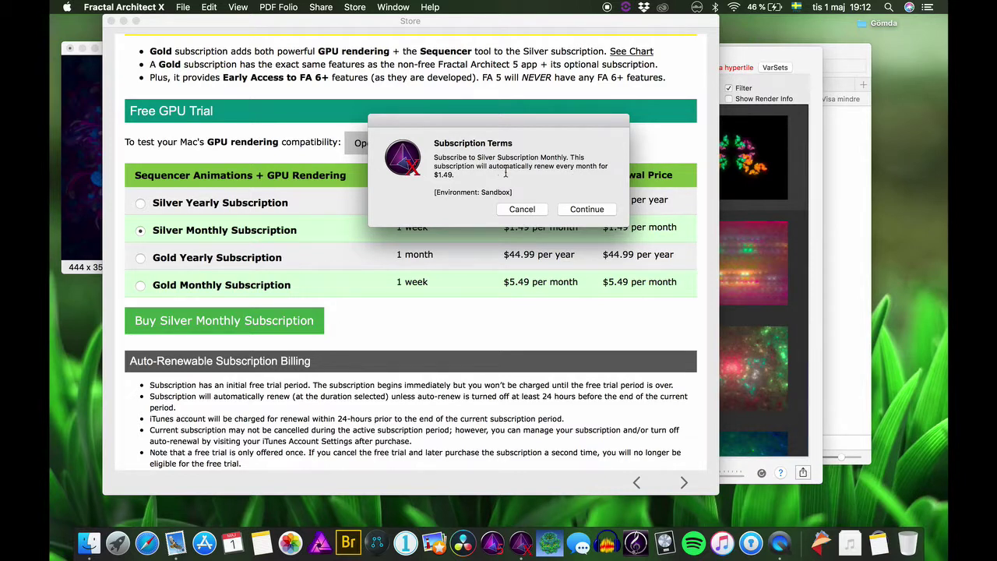
- Accept the terms, confirm the Silver Monthly subscription and dismiss the success alert
left_click(584, 209)
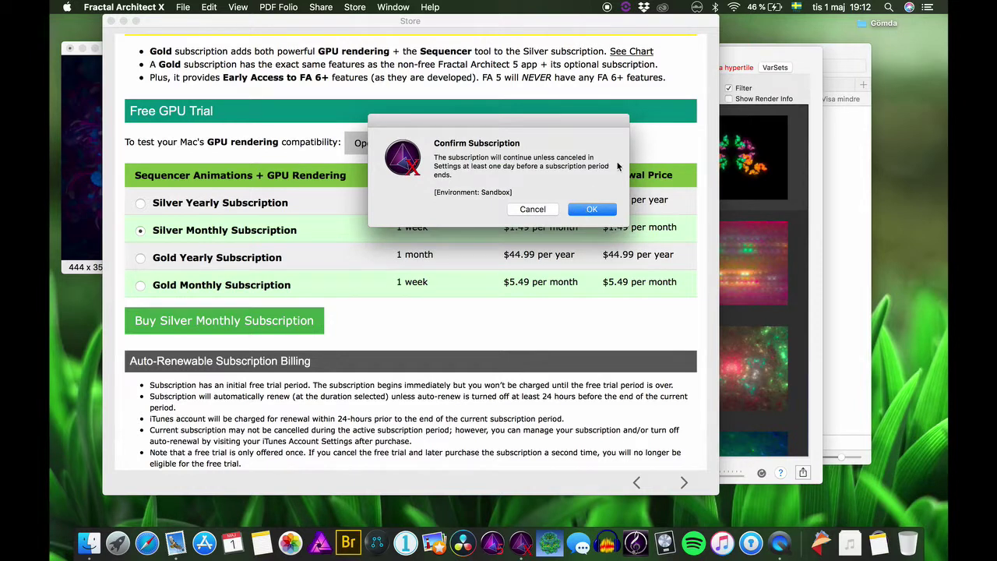
left_click(590, 207)
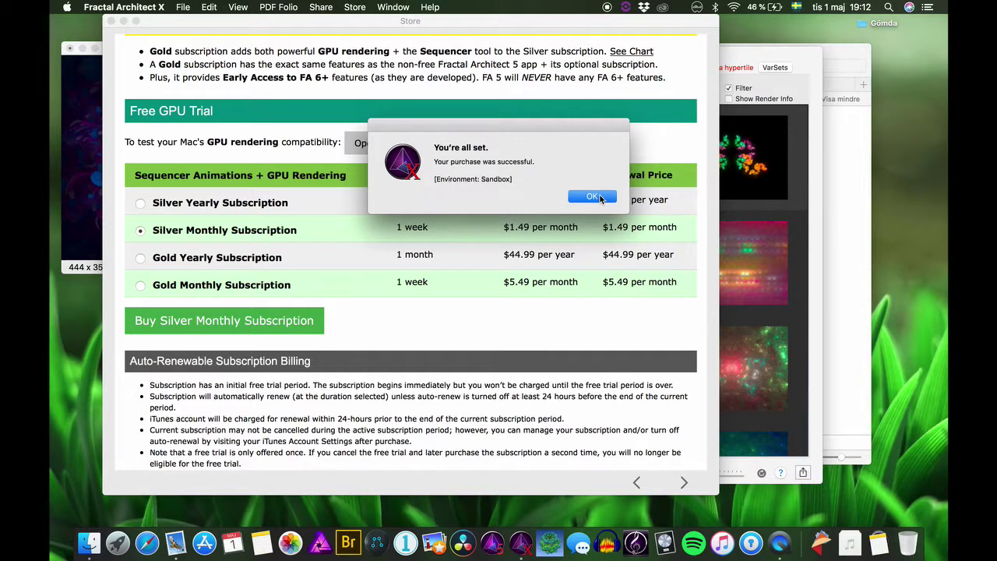
left_click(600, 198)
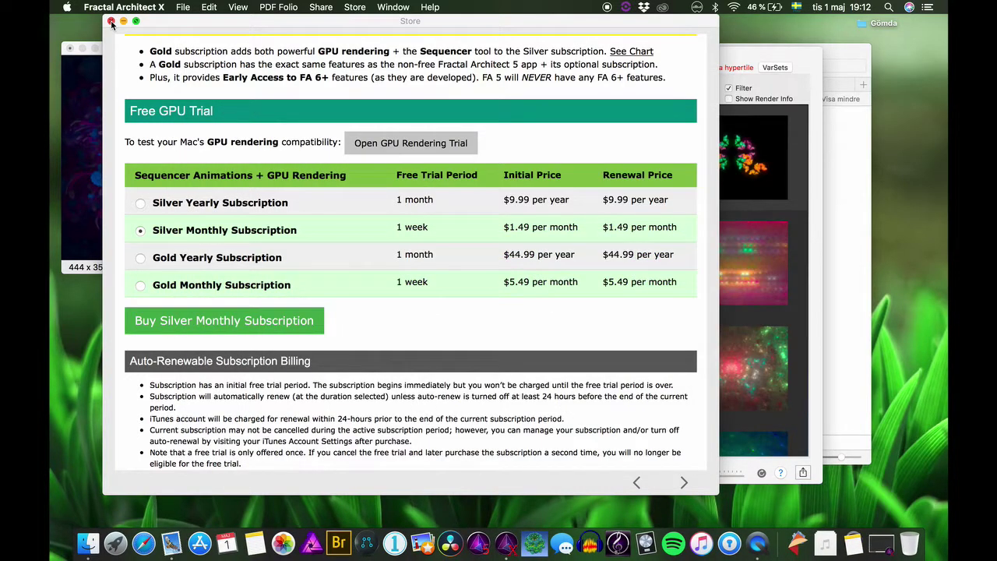
- Close the Store window and bring the Welcome gallery to the front
left_click(111, 24)
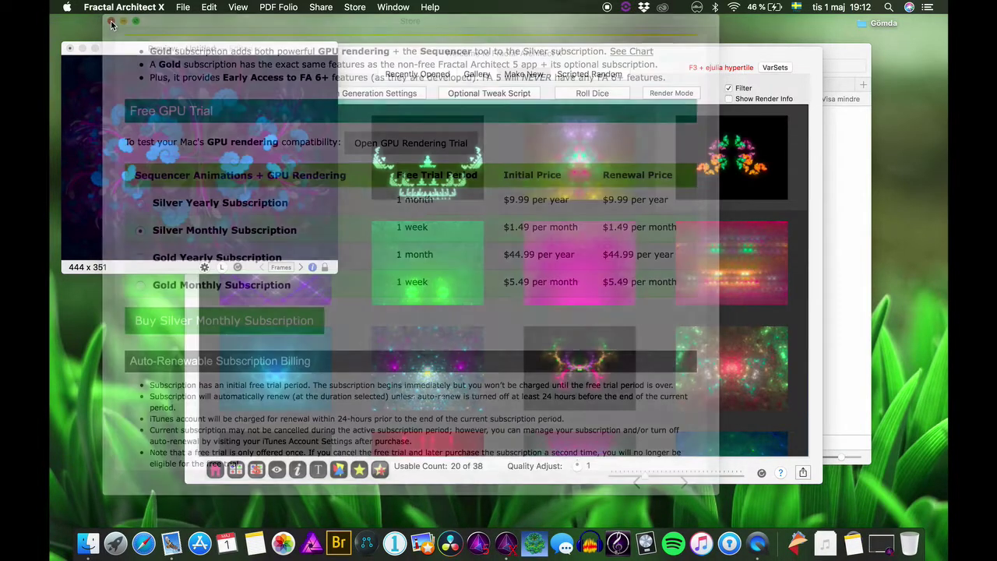
left_click(292, 52)
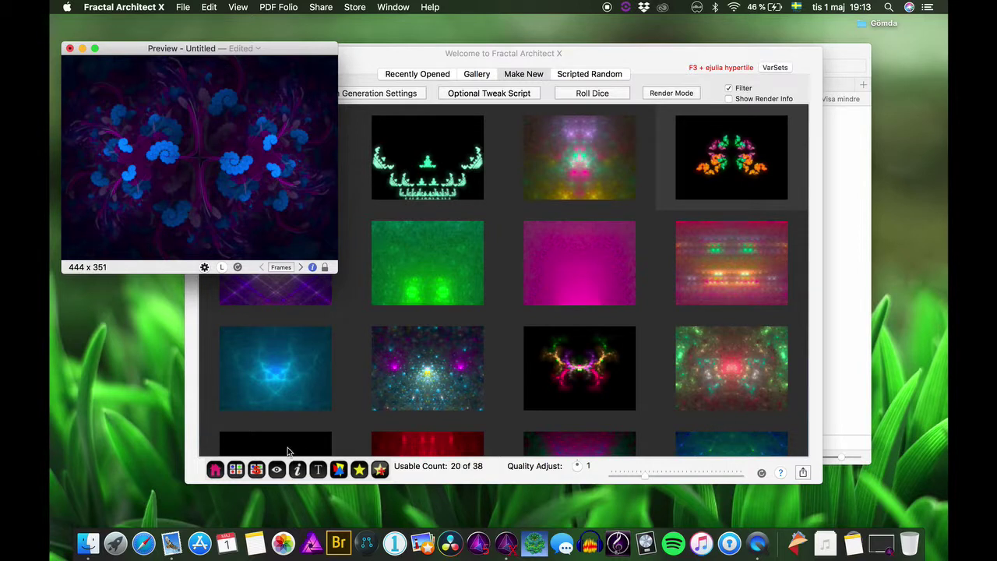
left_click(413, 477)
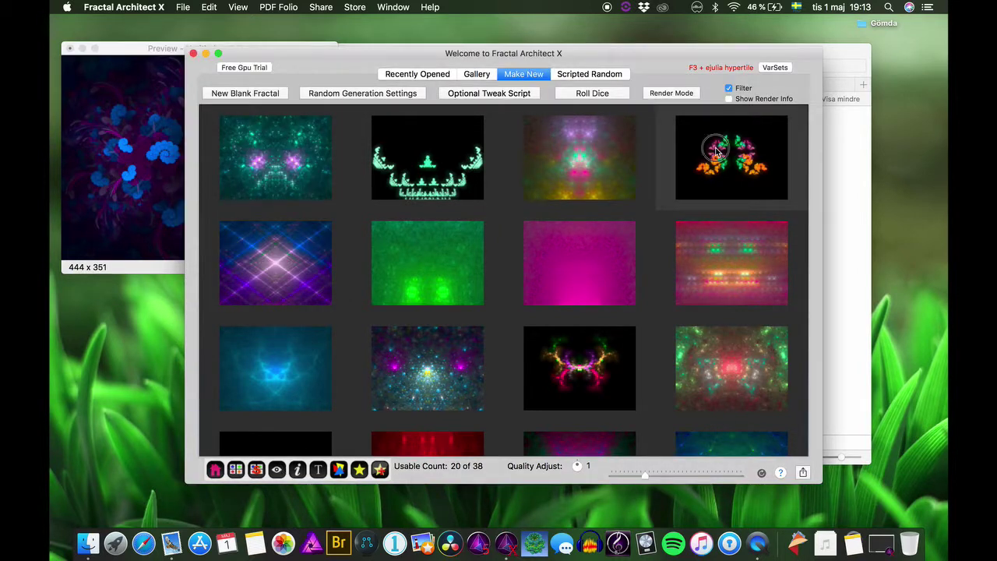
- Roll random variants of the multicoloured fractal with Matrix, Var Weights and Symmetry enabled
left_click(235, 471)
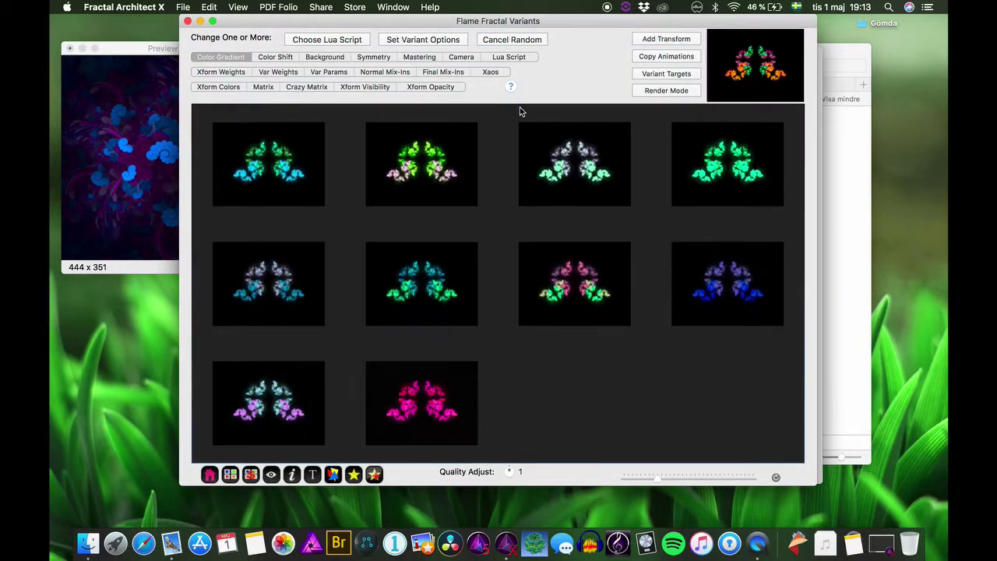
left_click(264, 88)
left_click(277, 73)
left_click(373, 57)
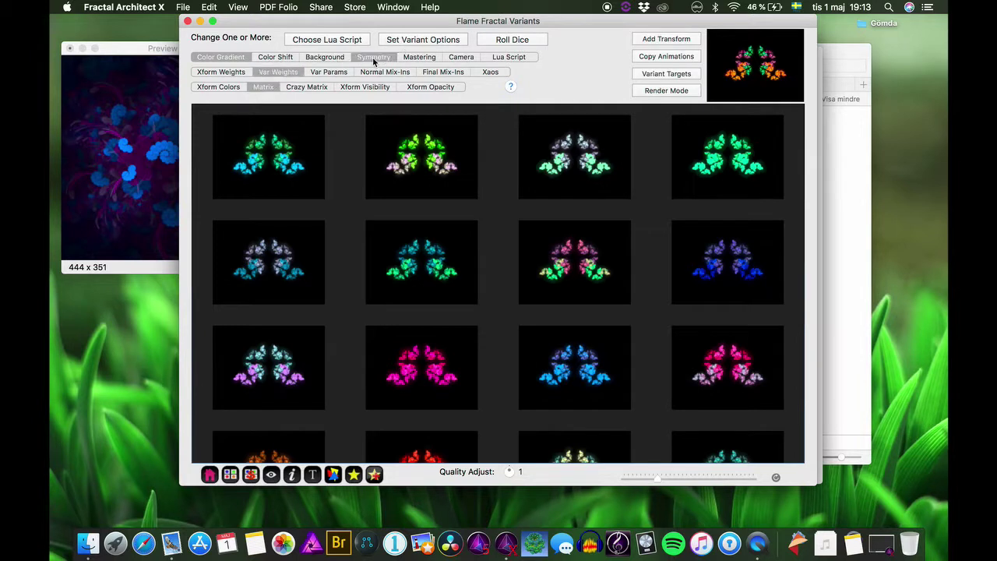
left_click(515, 40)
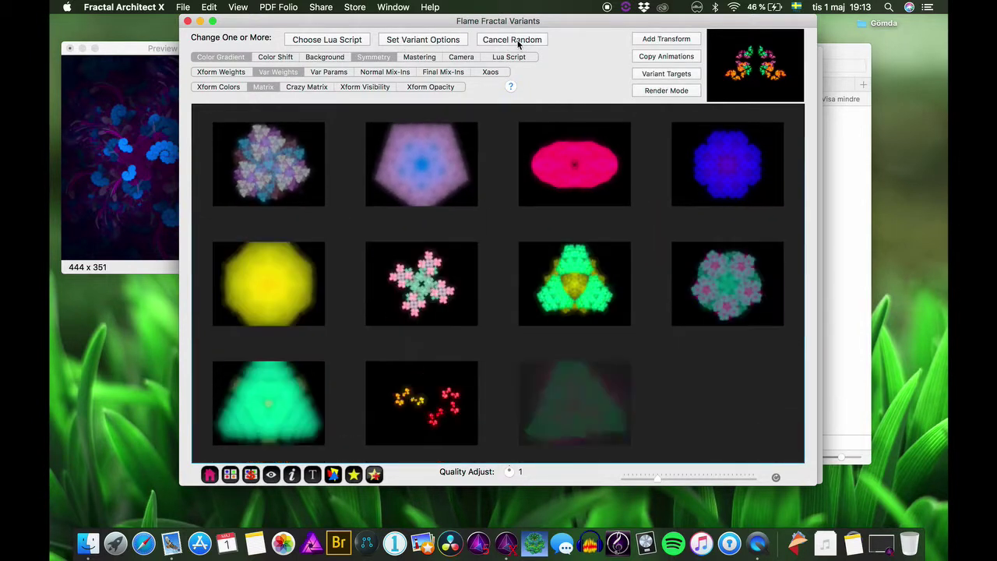
- Review the generated variants, then close the editor and bring back the blue flower preview
scroll(550, 402, "down", 3)
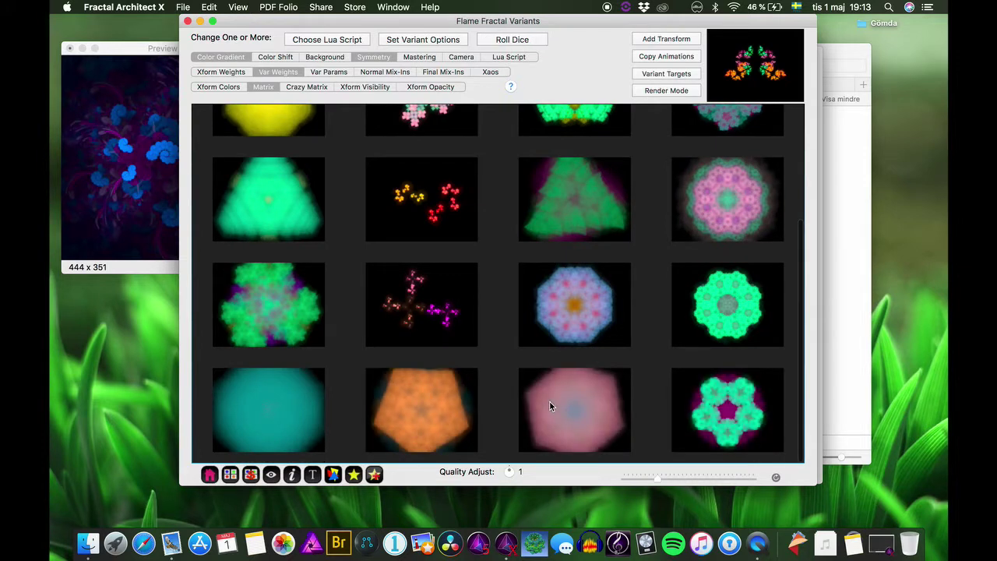
scroll(550, 402, "up", 5)
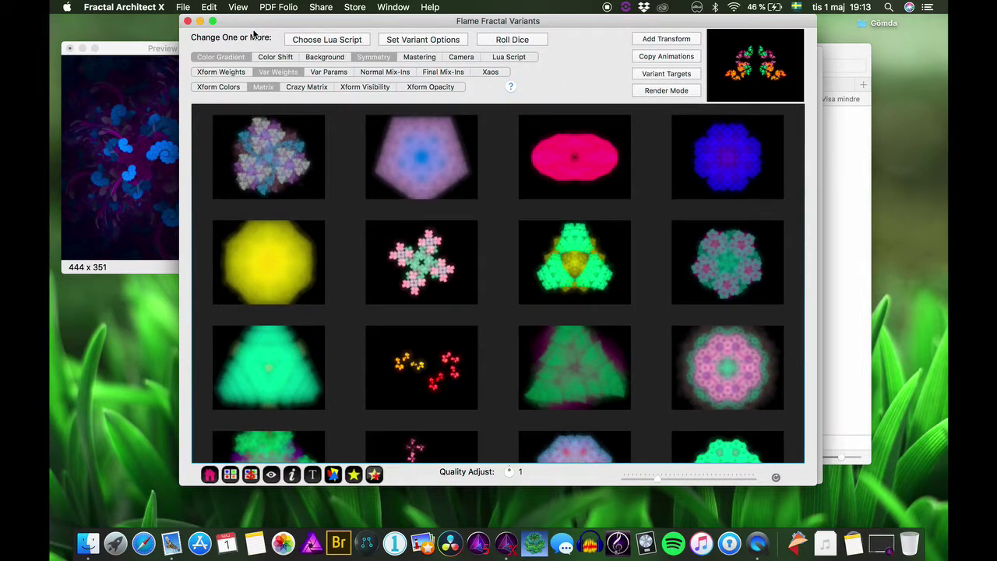
left_click(188, 21)
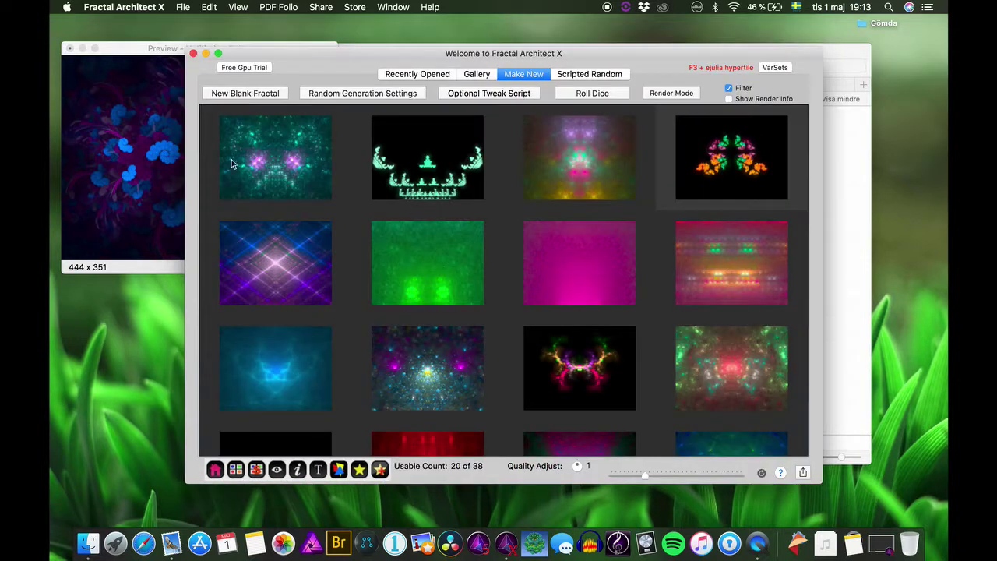
left_click(108, 170)
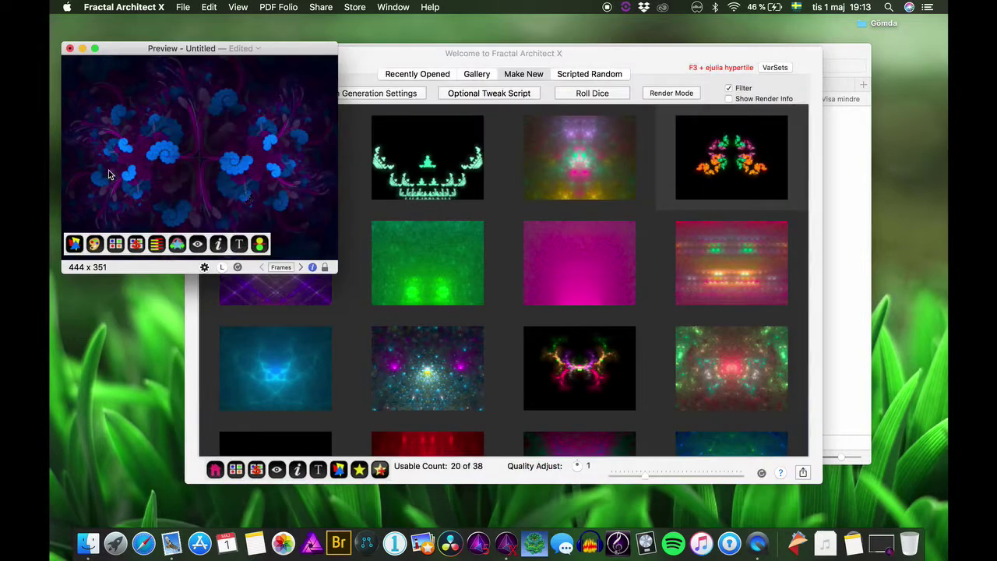
- Open Color Gradient variants for the blue-blossom fractal from the Preview toolbar
left_click(115, 245)
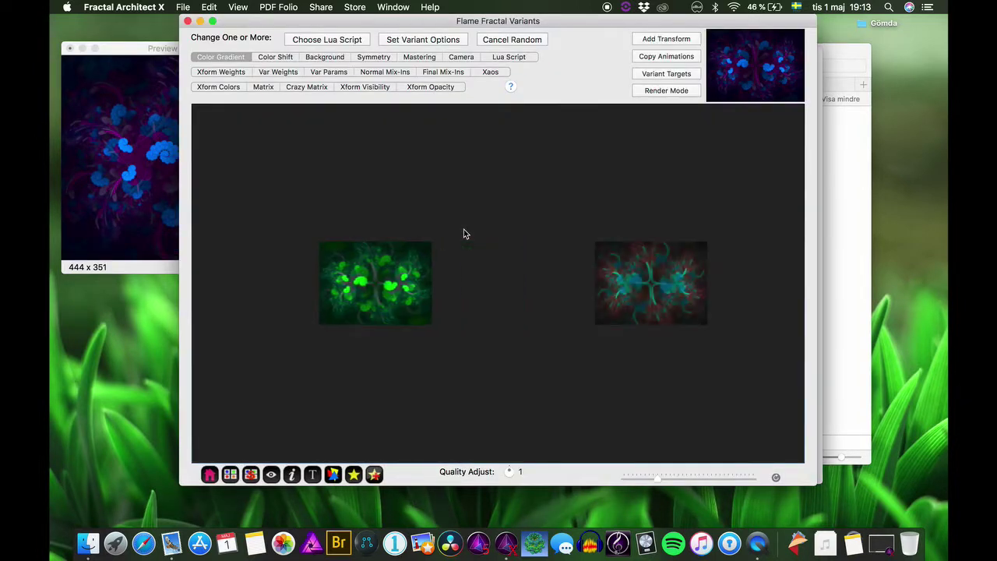